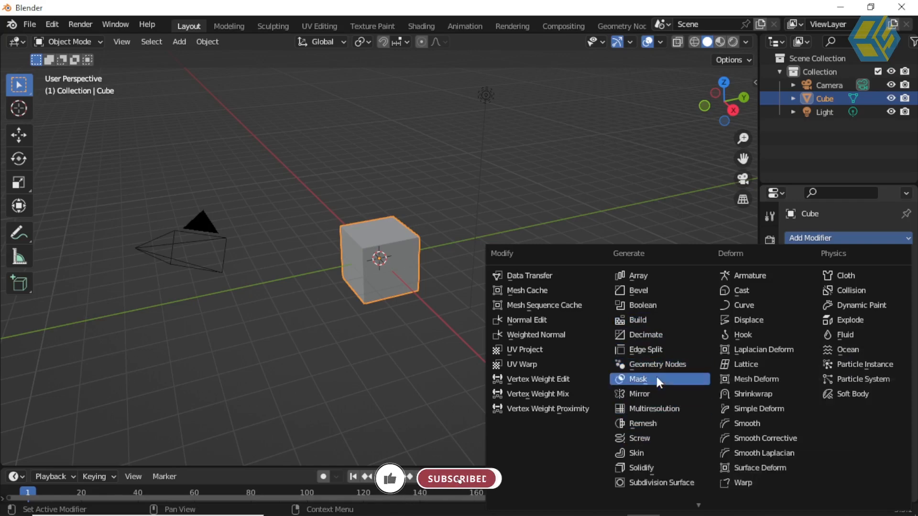
Step: Add an Array modifier with a count of 4 and a Curve modifier to the cube
click(657, 187)
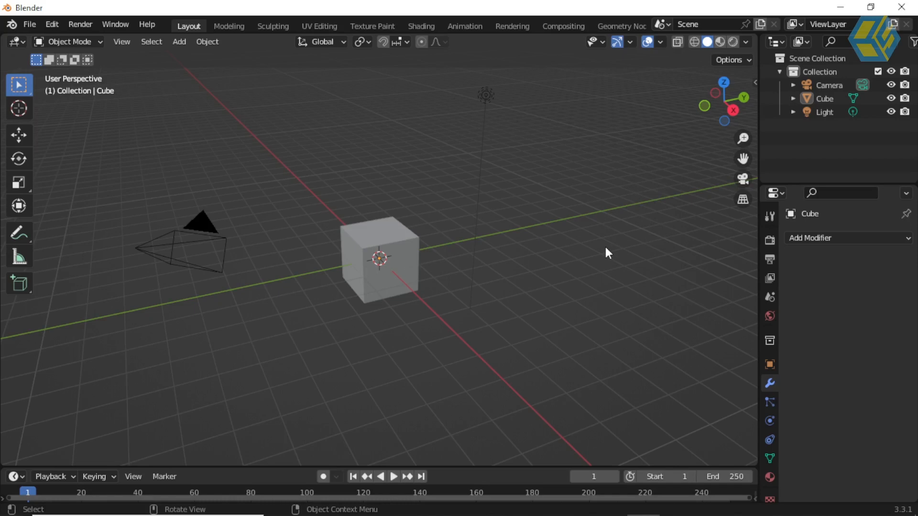
click(819, 238)
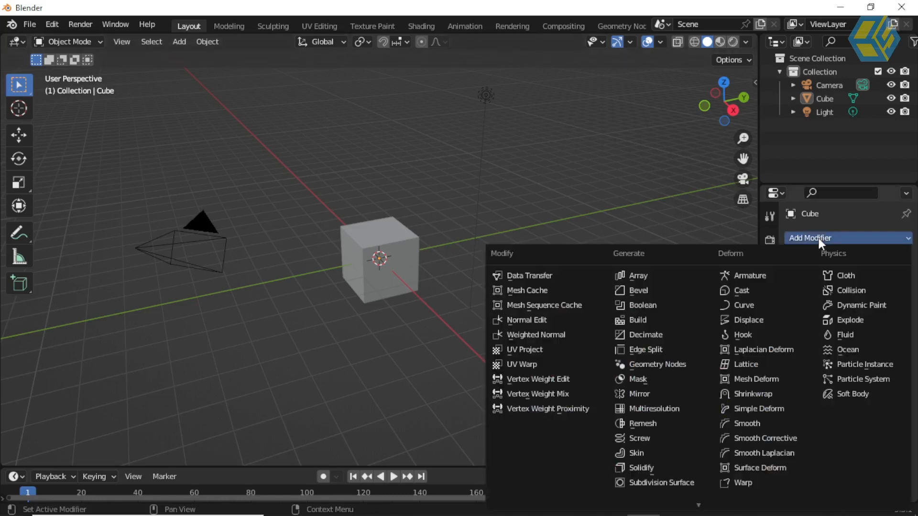
click(668, 276)
click(889, 297)
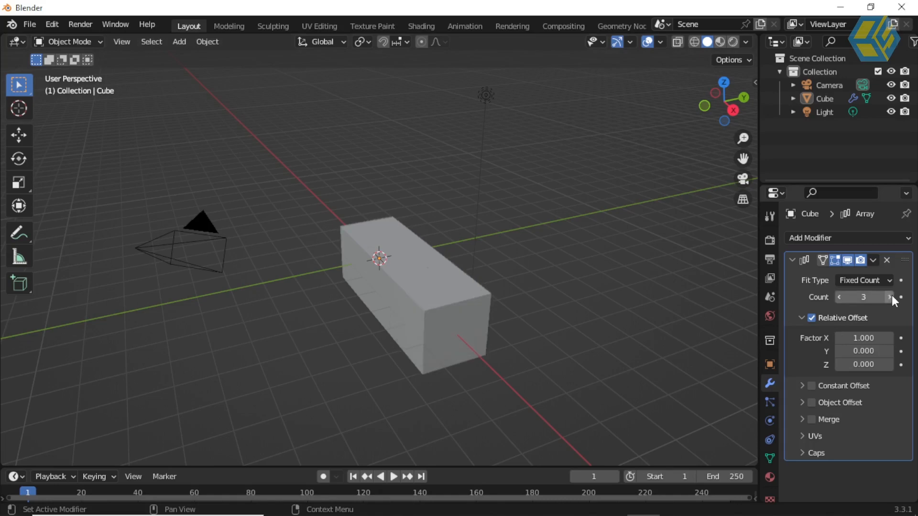
click(890, 295)
click(791, 259)
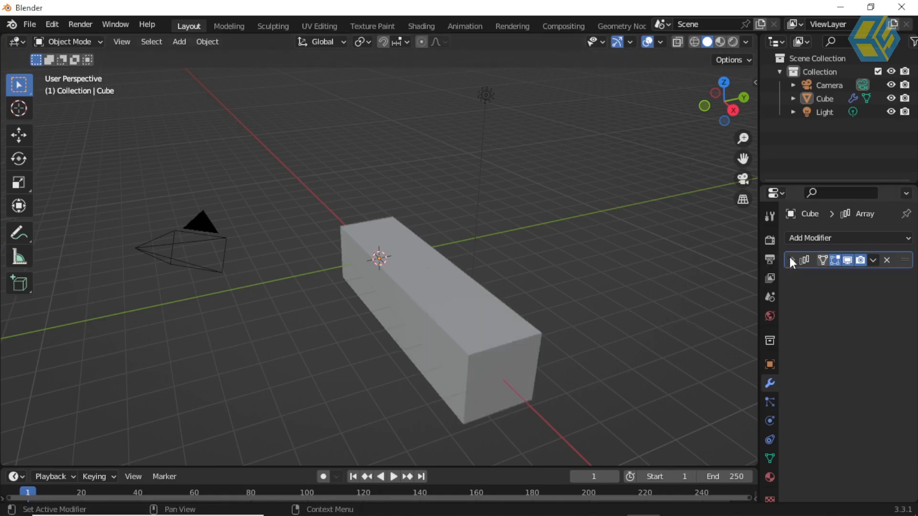
click(816, 236)
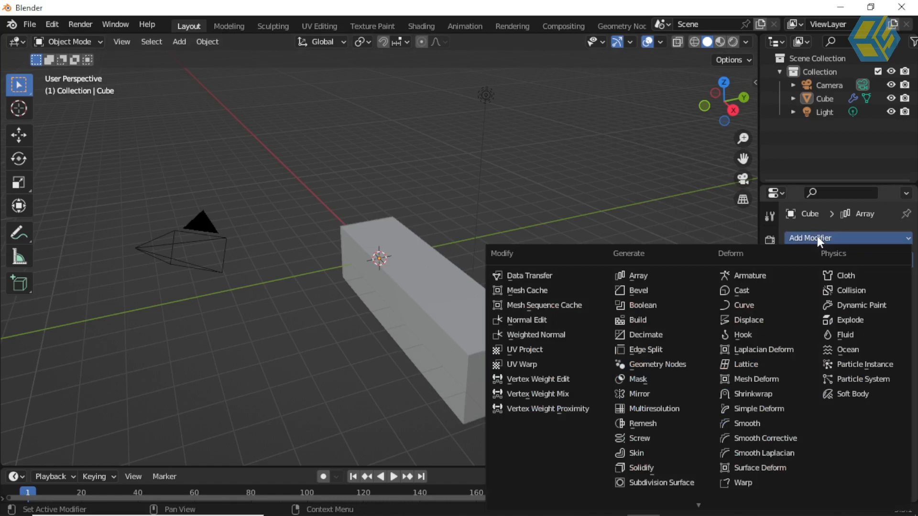
click(749, 305)
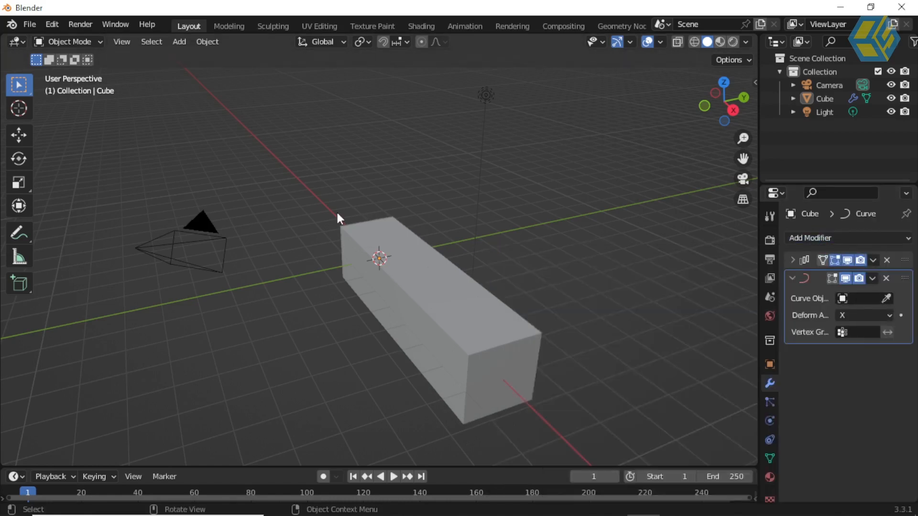
Step: Add a Bezier circle curve at the origin and scale it up by about 7.1
click(180, 42)
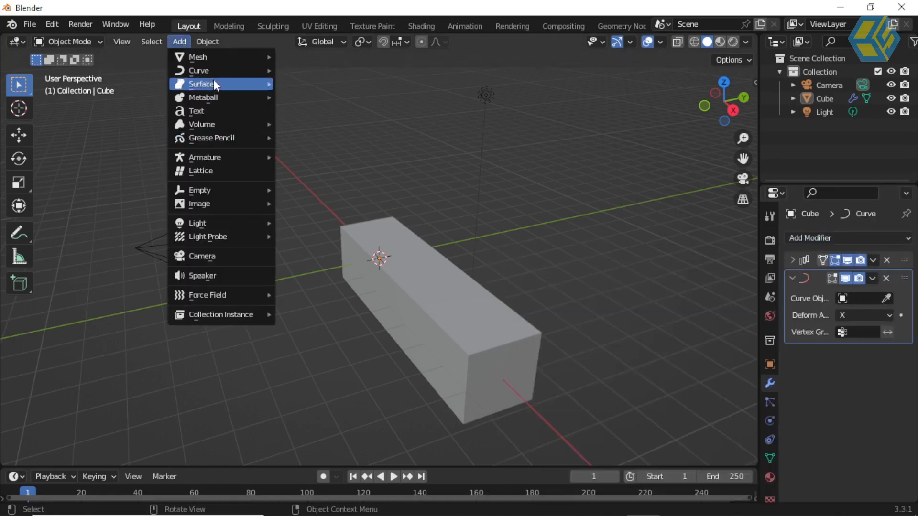
mouse_move(214, 69)
click(311, 82)
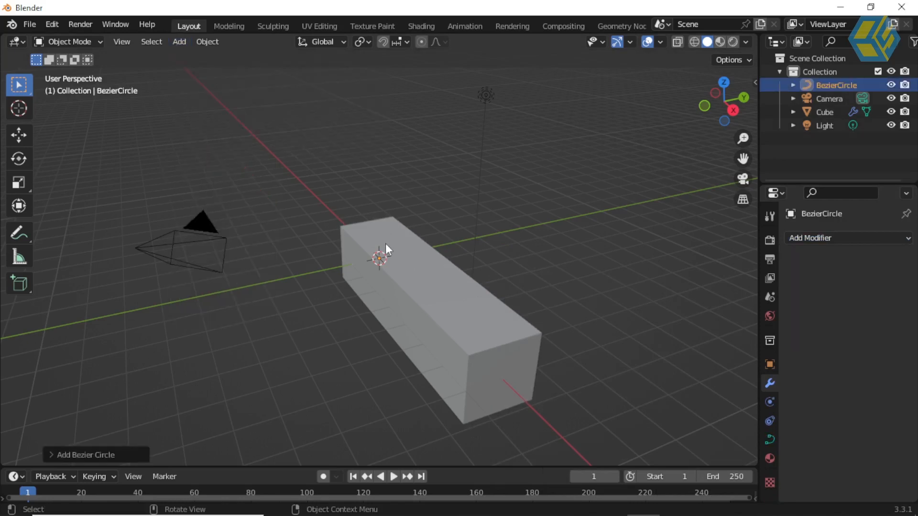
key(s)
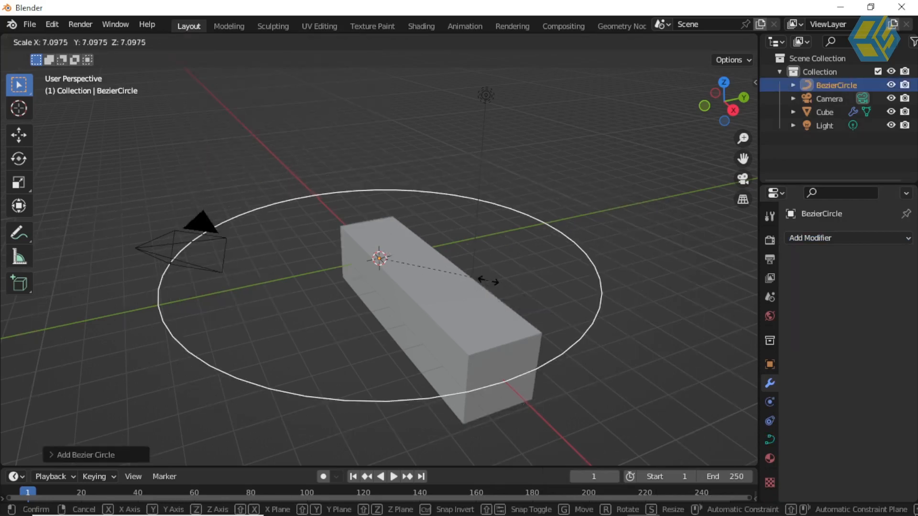
click(487, 281)
Step: Assign the Bezier circle as the Curve Object of the cube's Curve modifier
click(521, 329)
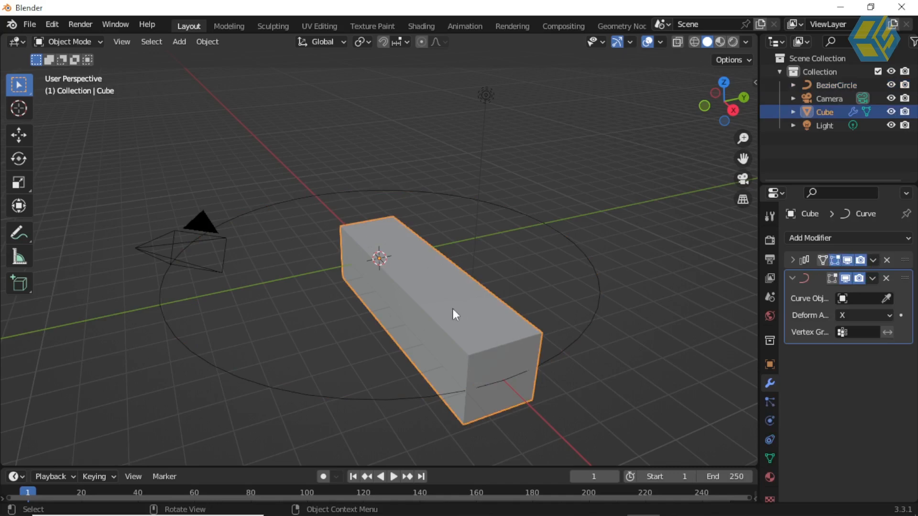
click(886, 299)
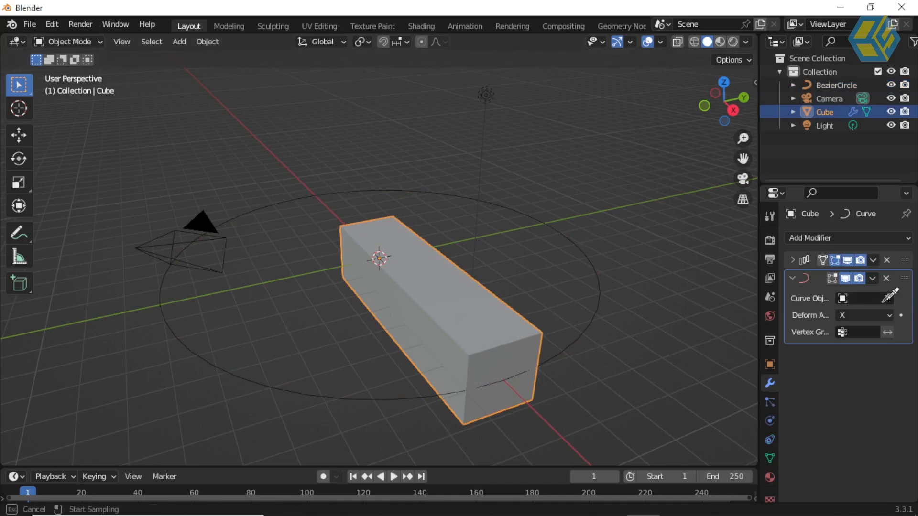
click(591, 252)
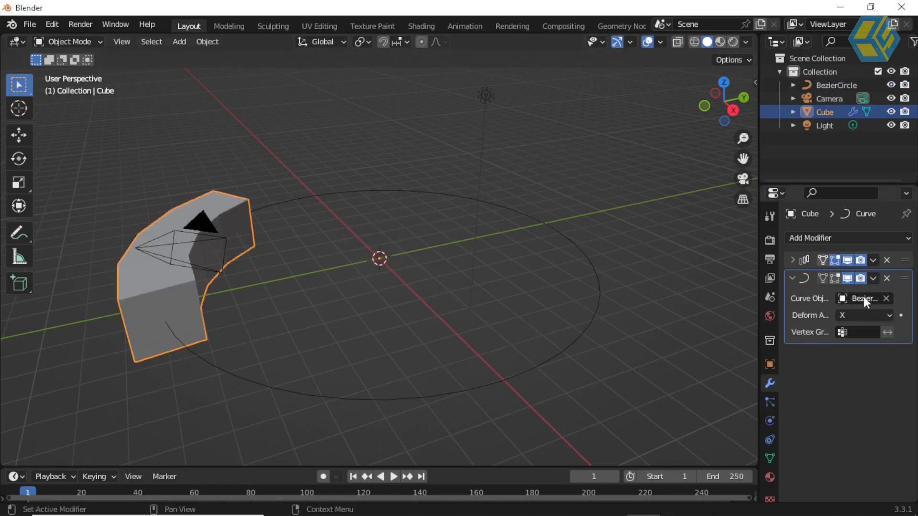
Step: Set the Array modifier's relative offset Factor X to 3.7 and collapse both modifiers' settings
click(792, 260)
drag(866, 338, 892, 338)
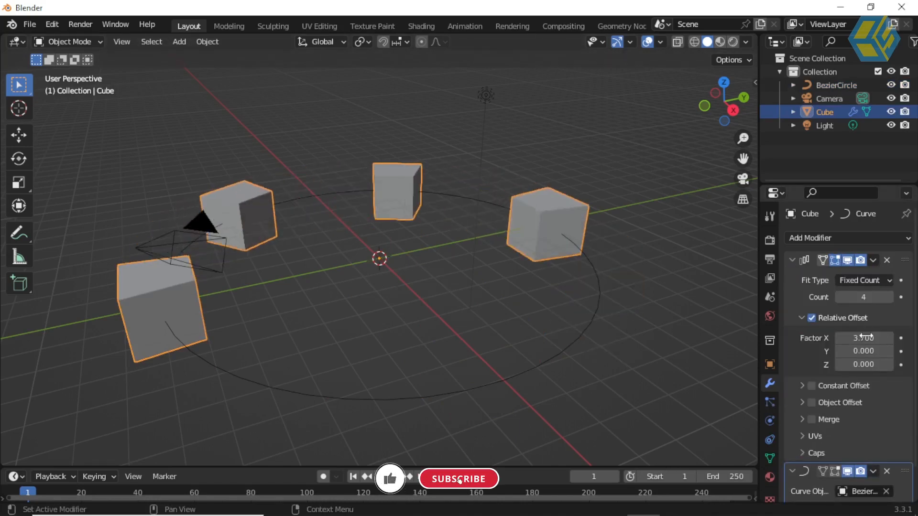
click(793, 260)
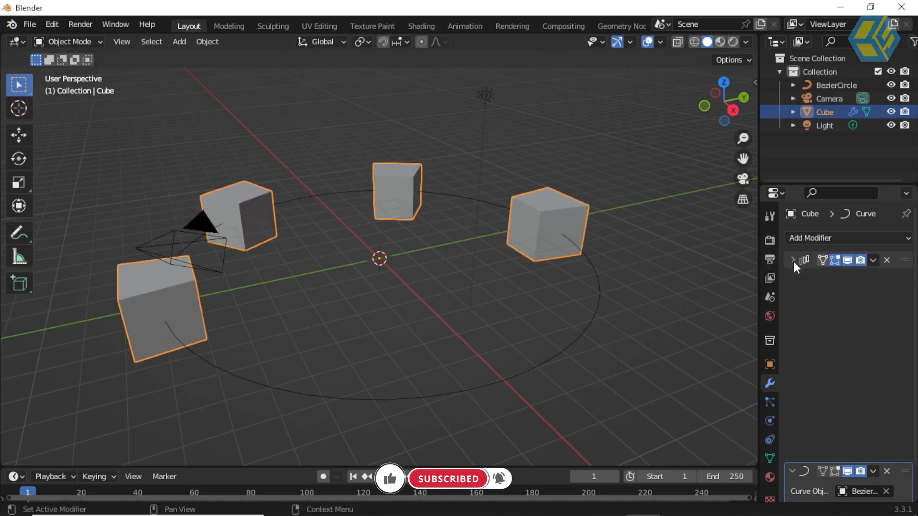
click(792, 277)
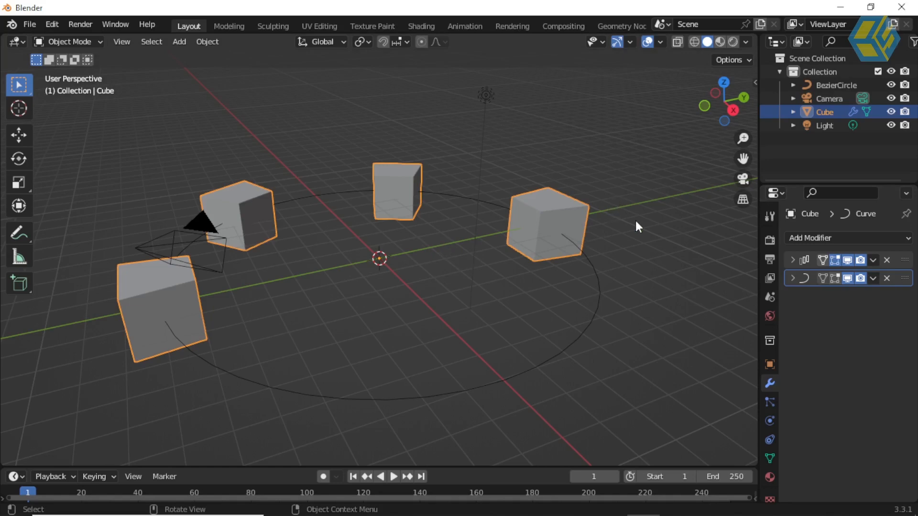
Step: Remove the Array and Curve modifiers from the cube and delete the cube, keeping the Bezier circle
click(886, 260)
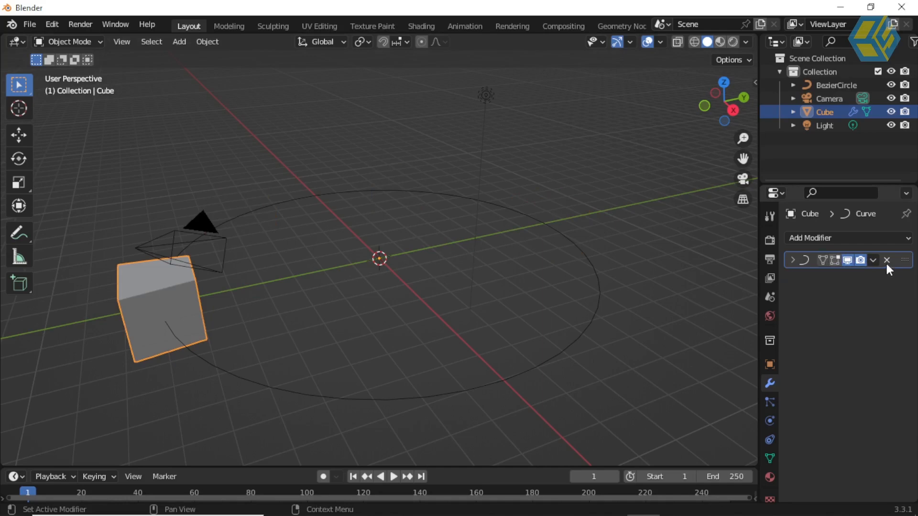
click(887, 260)
click(597, 249)
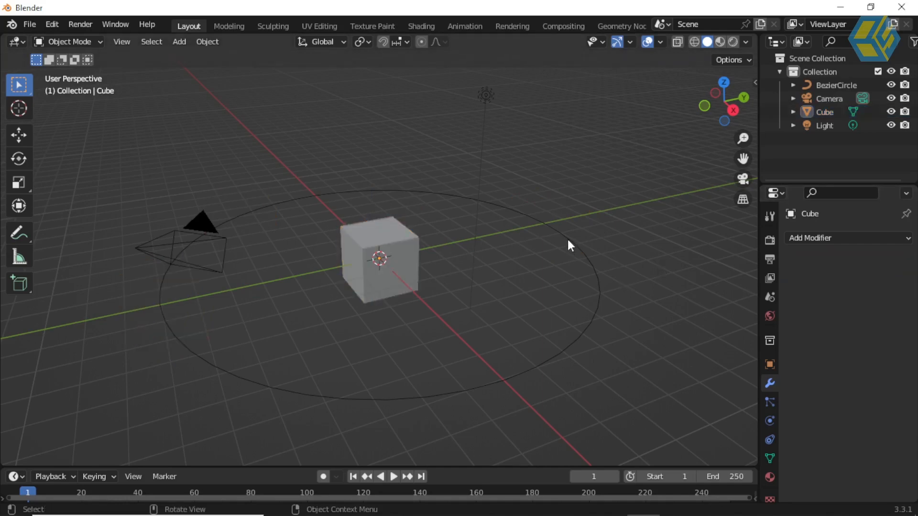
click(568, 244)
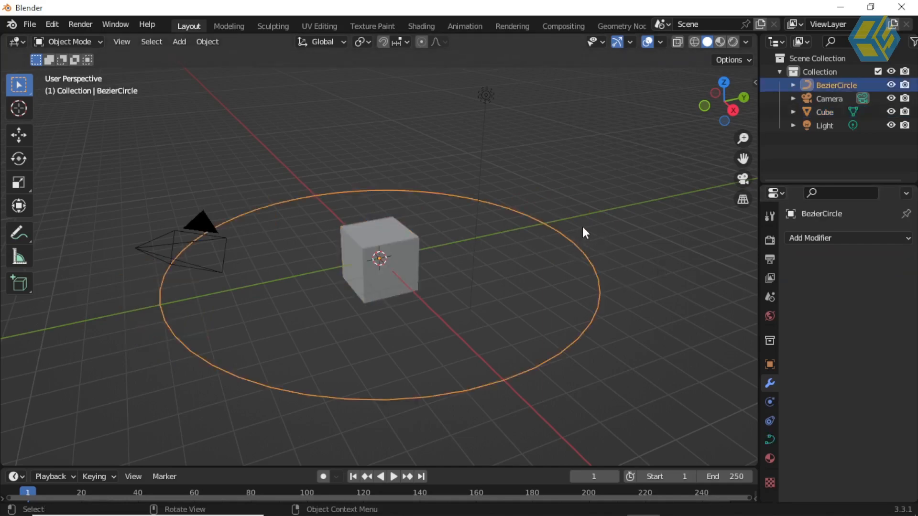
click(597, 206)
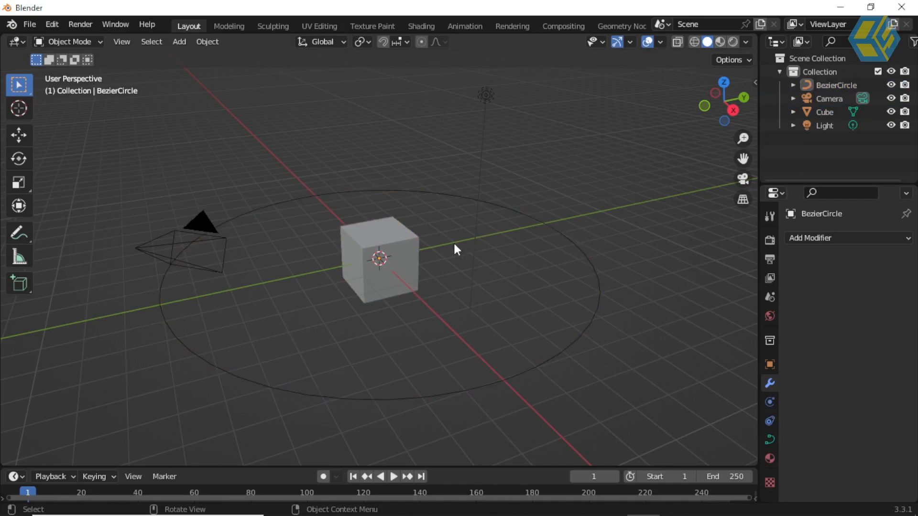
click(572, 244)
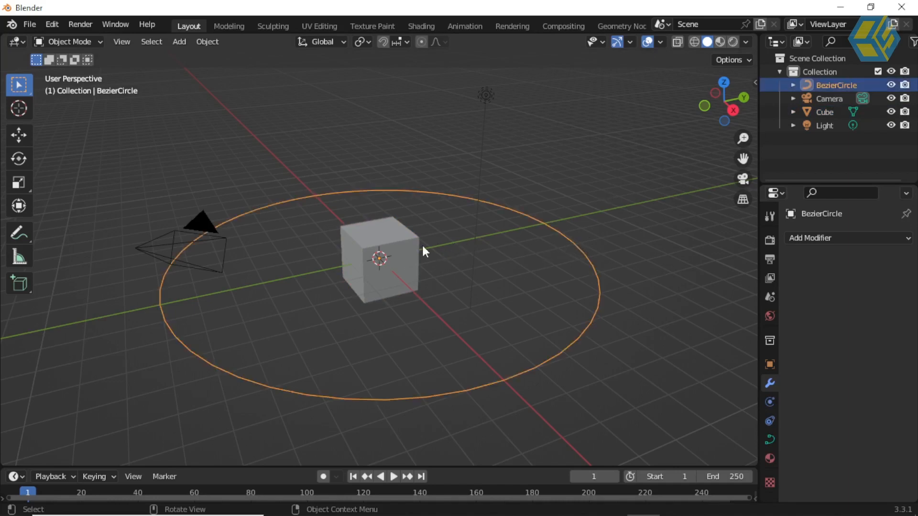
click(411, 252)
key(Delete)
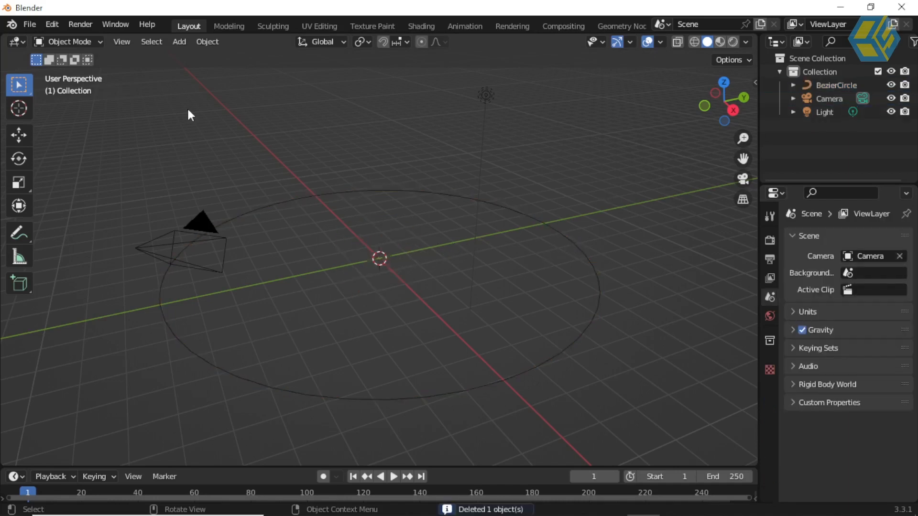
Step: Add a Monkey mesh at the origin and give it a Geometry Nodes modifier
click(188, 41)
mouse_move(211, 57)
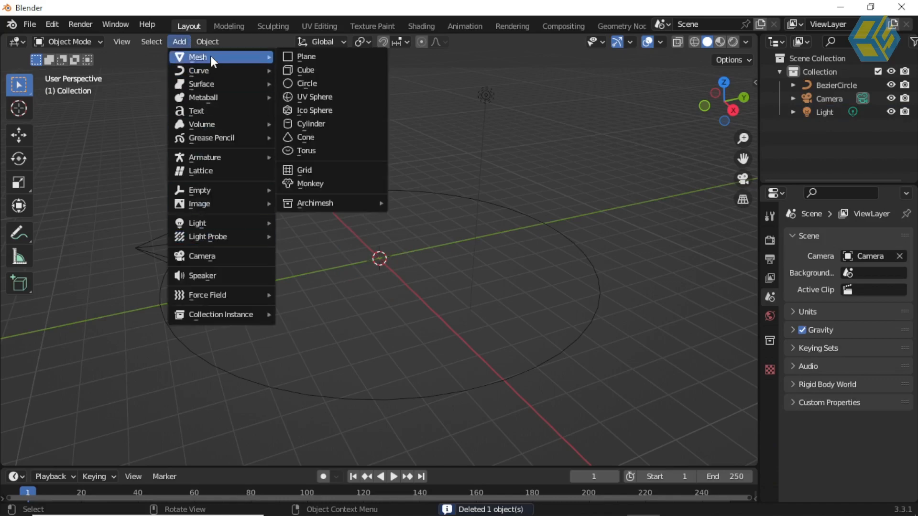
click(311, 183)
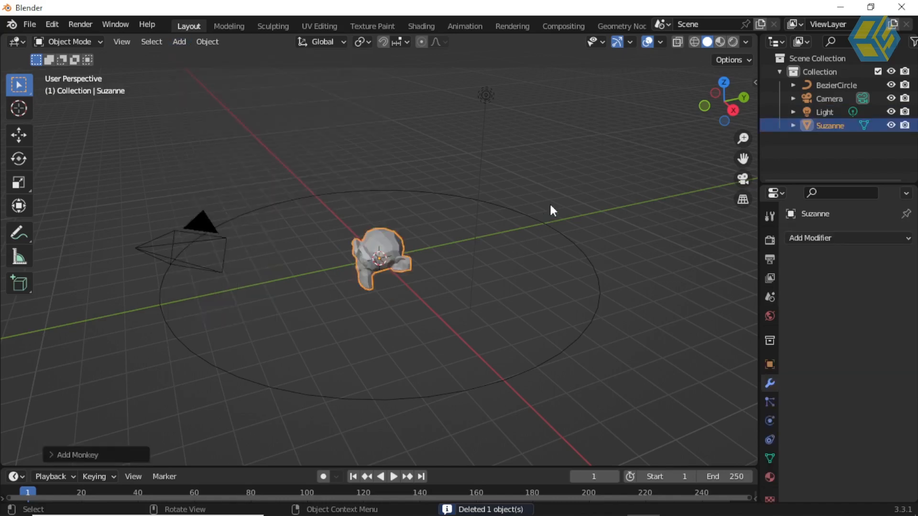
click(806, 238)
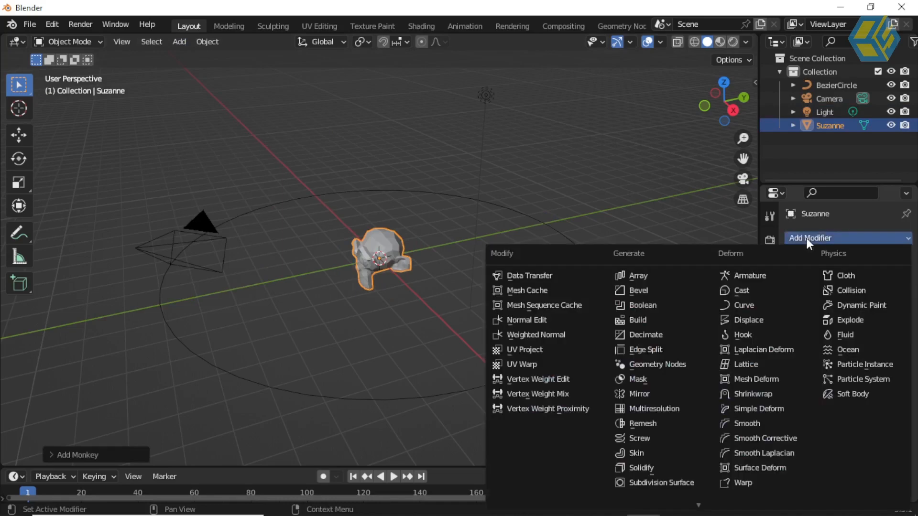
click(669, 363)
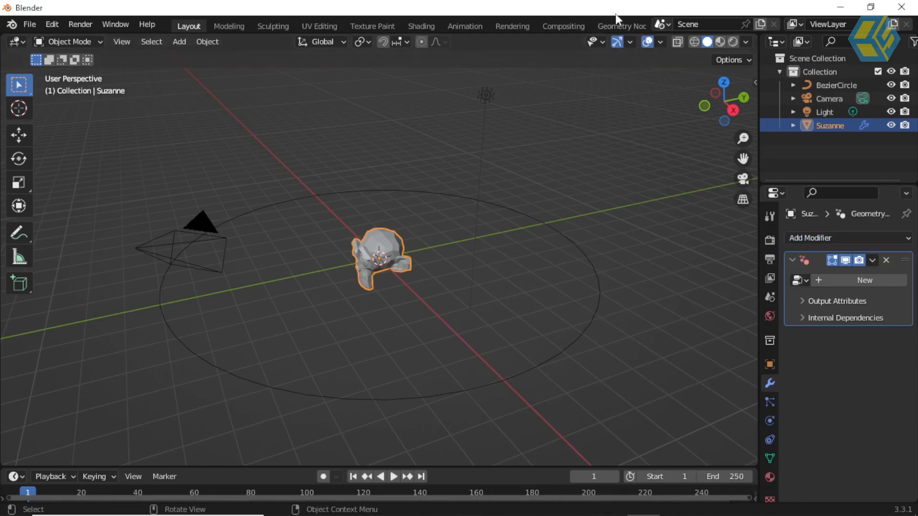
Step: Switch to the Geometry Nodes workspace and enlarge the 3D viewport against the spreadsheet and node editor
click(624, 27)
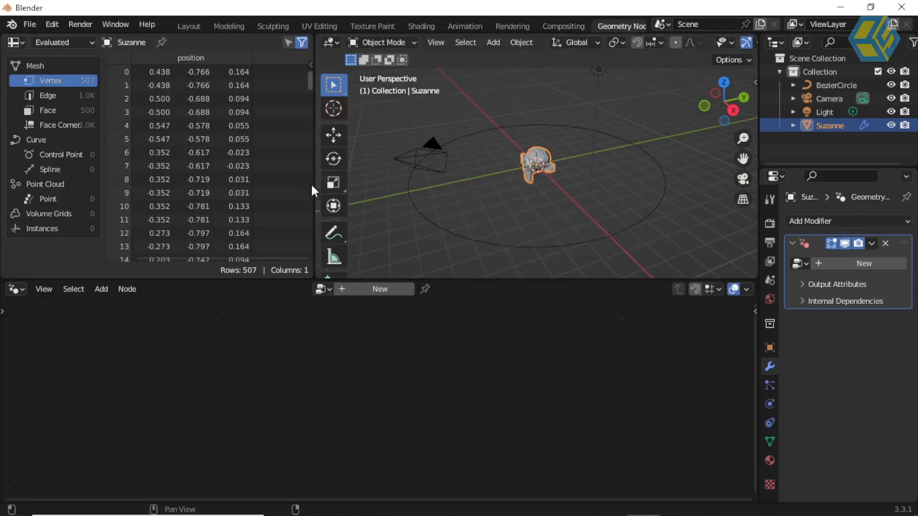
scroll(312, 190, down, 5)
drag(314, 205, 151, 206)
drag(474, 278, 480, 366)
Step: Enable the Screencast Keys display for the 3D viewport and hide the sidebar again
key(n)
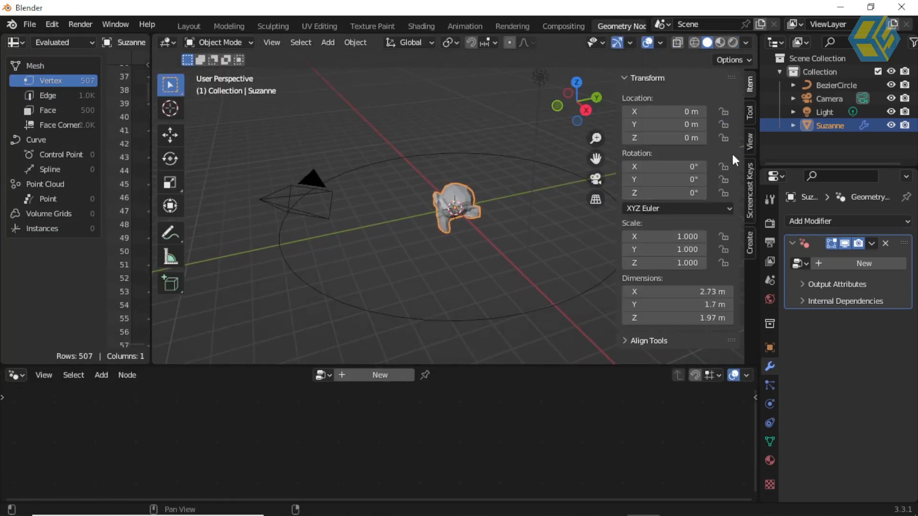
click(751, 191)
click(641, 79)
click(634, 78)
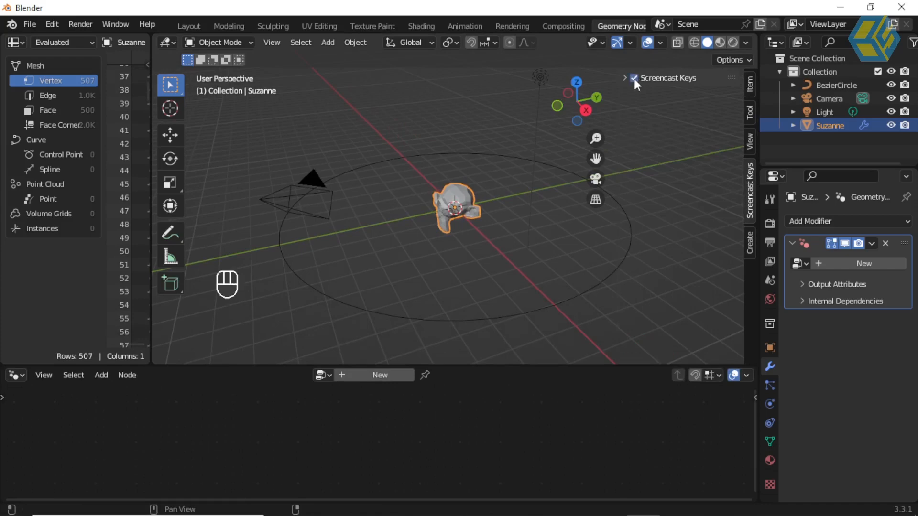
key(n)
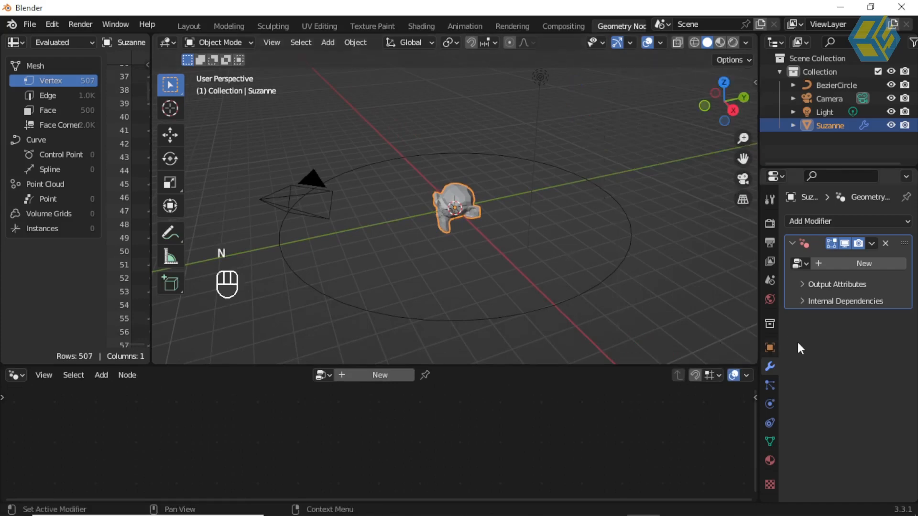
Step: Create a new node tree for the monkey's Geometry Nodes modifier
click(867, 262)
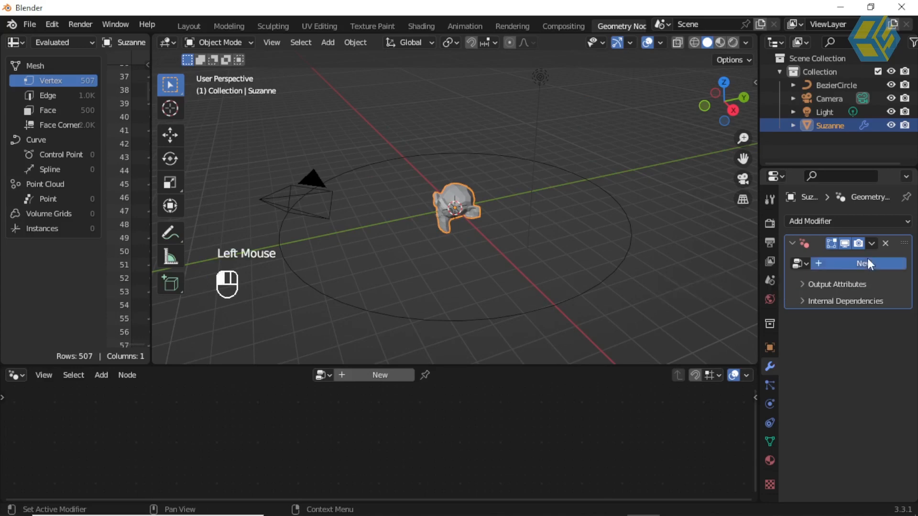
scroll(403, 436, up, 3)
scroll(405, 439, up, 1)
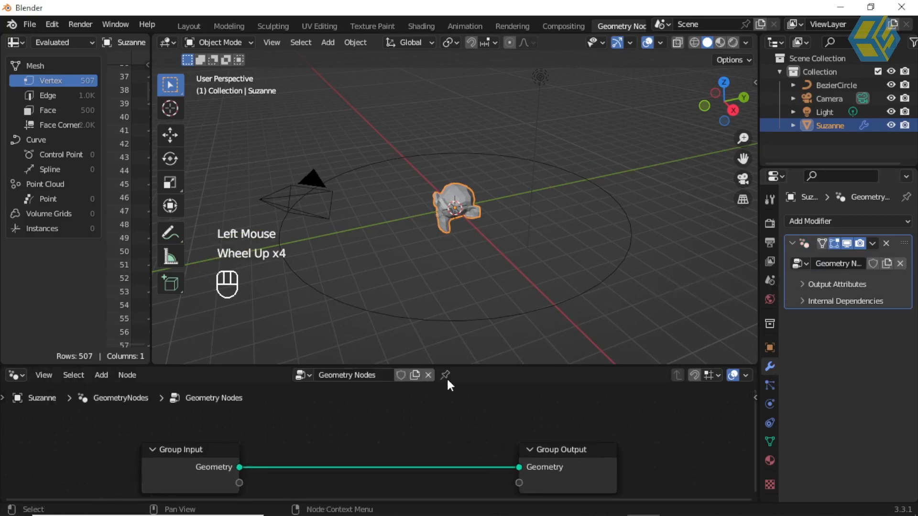
Step: Enlarge the node editor and move the Group Input and Group Output nodes further apart
drag(453, 367, 447, 290)
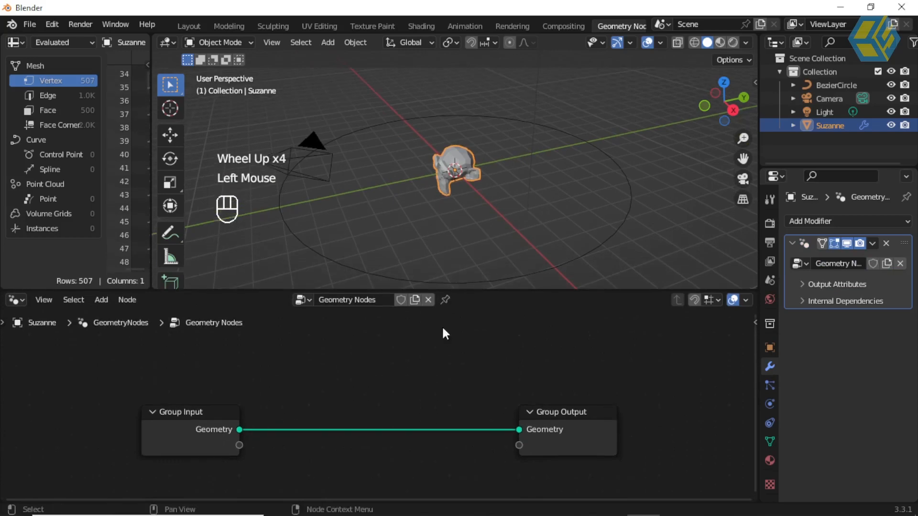
scroll(436, 378, up, 2)
middle_drag(439, 377, 440, 330)
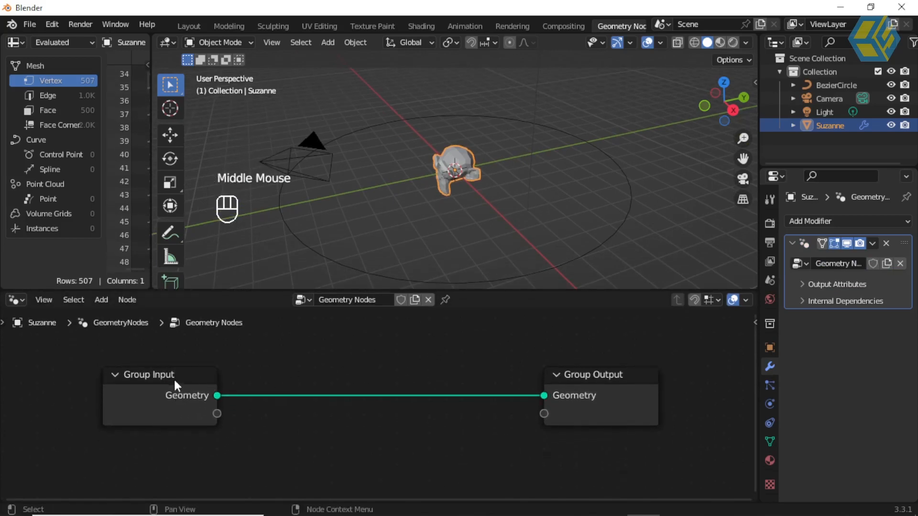
drag(177, 376, 159, 372)
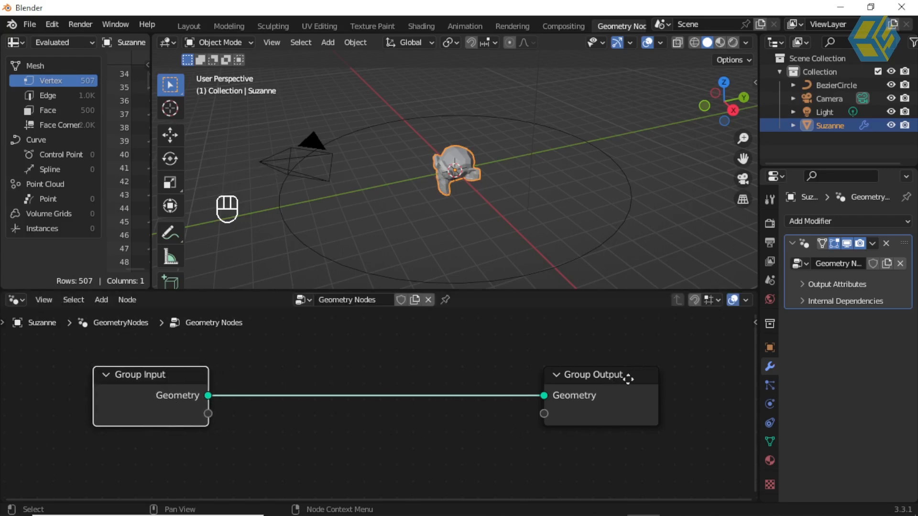
drag(613, 379, 657, 378)
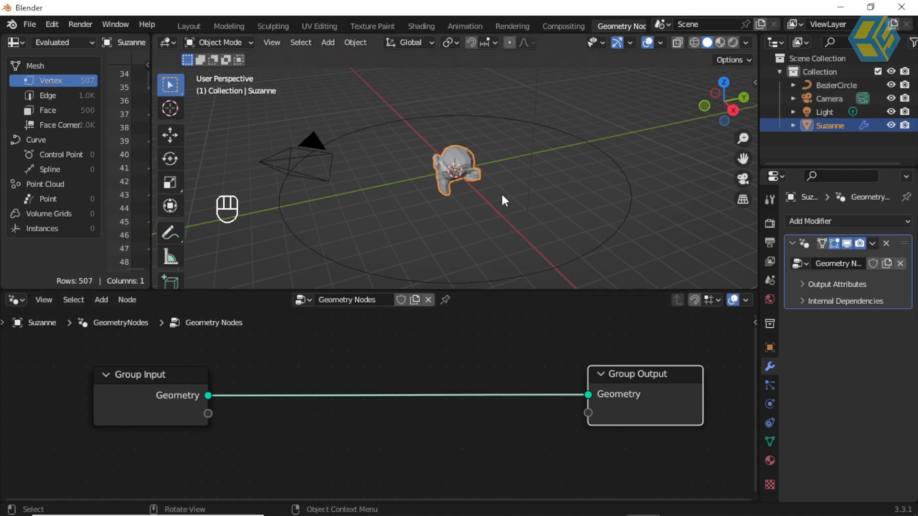
Step: Inspect the Bezier circle's four control points in Edit Mode by selecting each in turn, and return to Object Mode
scroll(502, 195, down, 2)
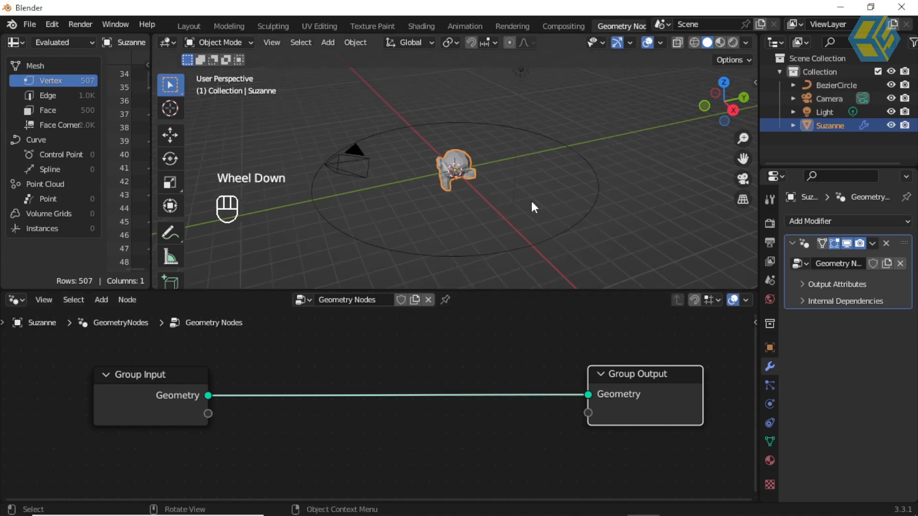
click(629, 179)
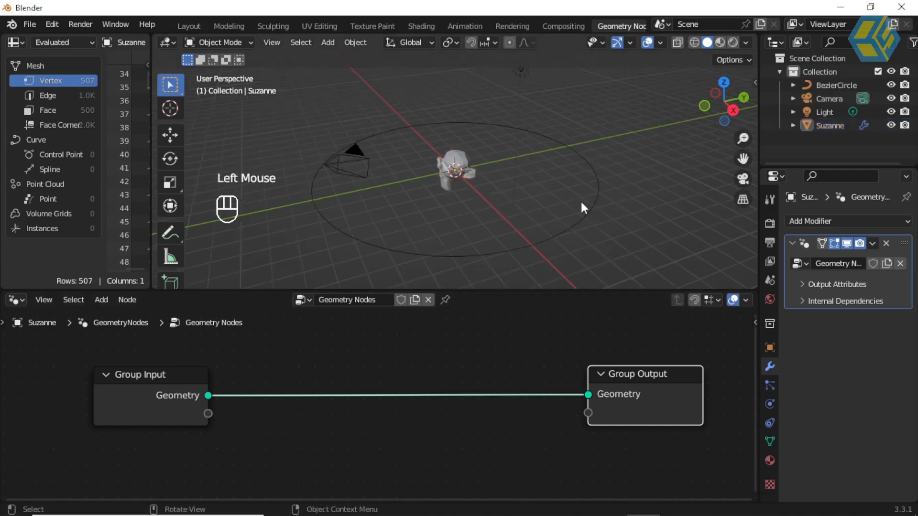
click(599, 178)
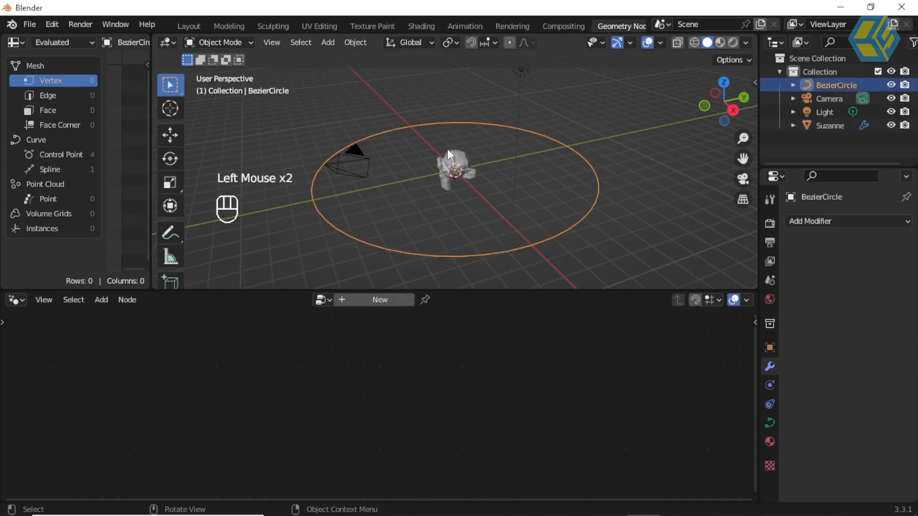
click(212, 42)
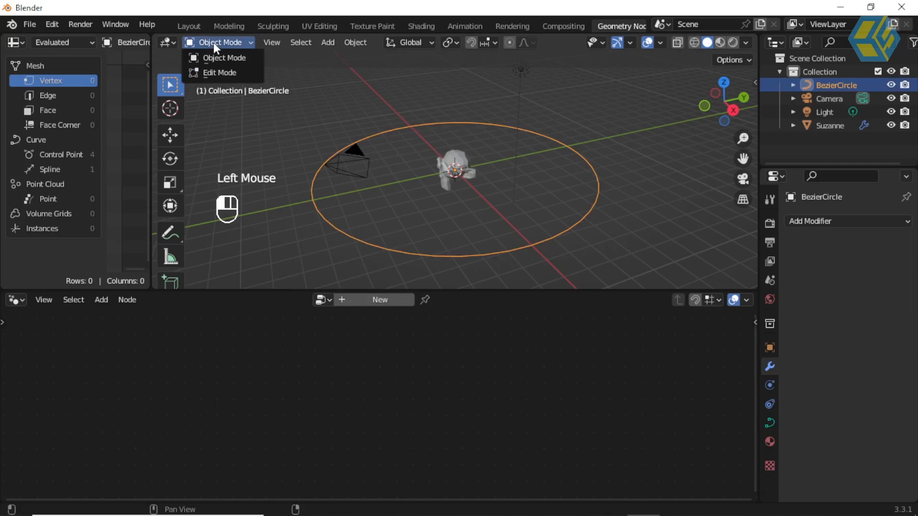
click(225, 72)
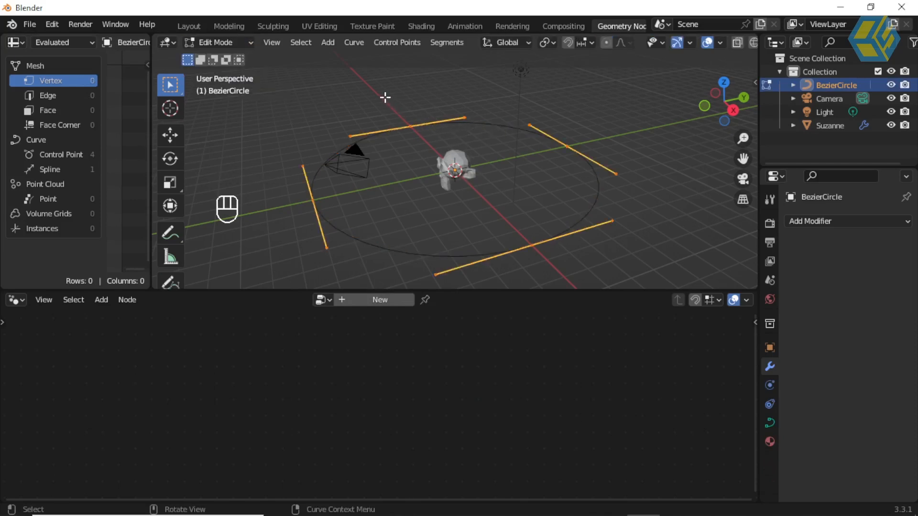
drag(386, 98, 436, 141)
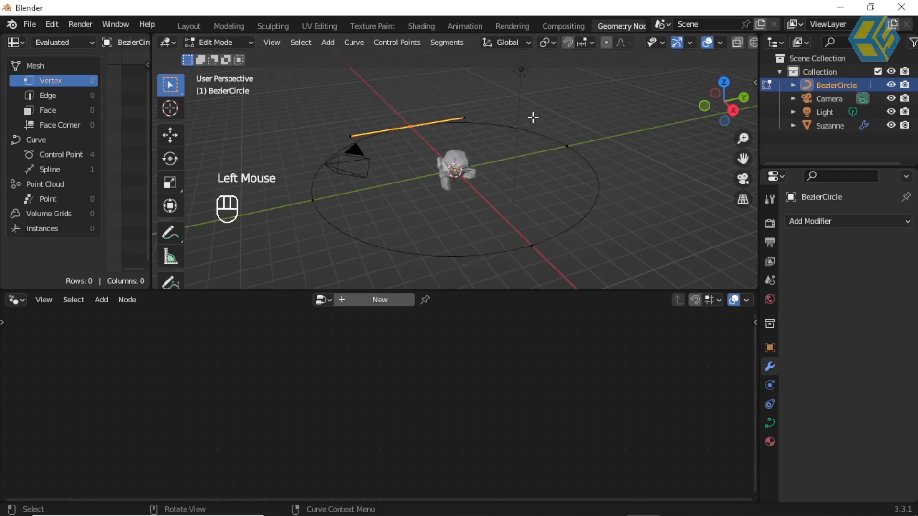
drag(529, 114, 596, 165)
drag(494, 200, 571, 267)
drag(303, 178, 362, 247)
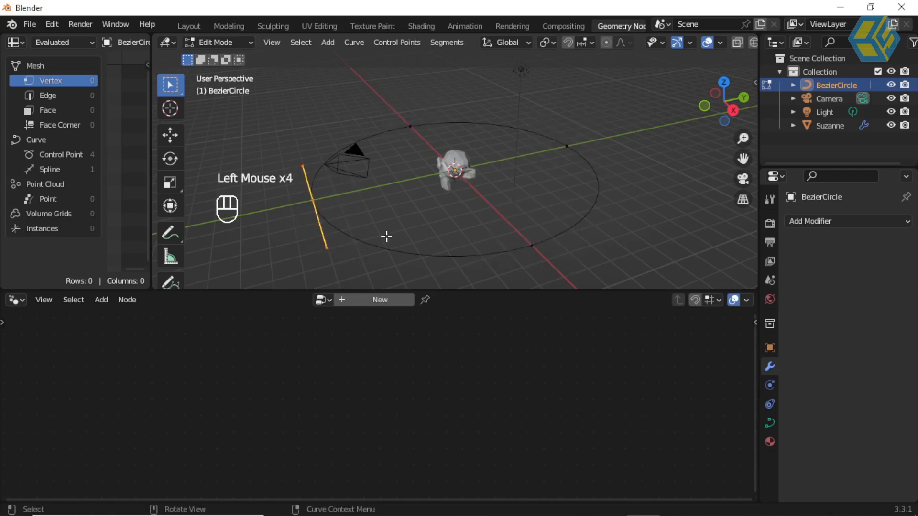
click(211, 42)
click(219, 54)
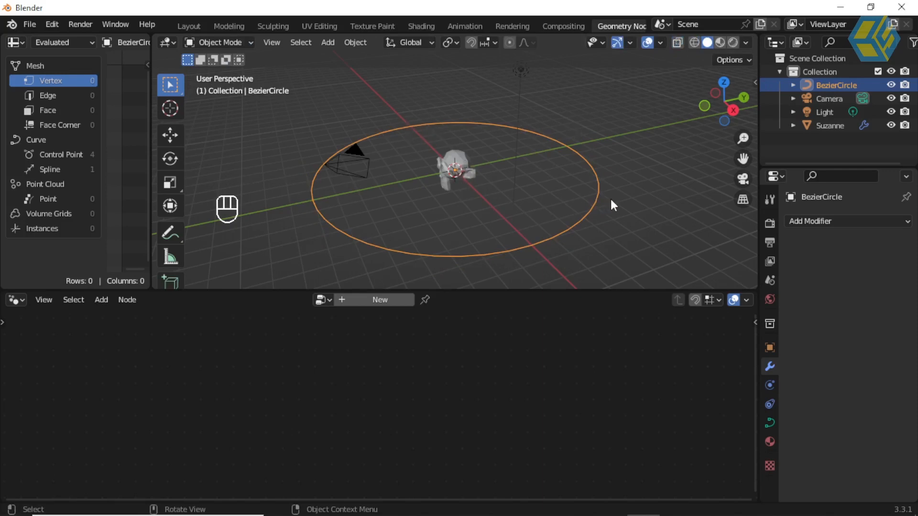
Step: Try to assign the existing Geometry Nodes tree to the Bezier circle
click(522, 262)
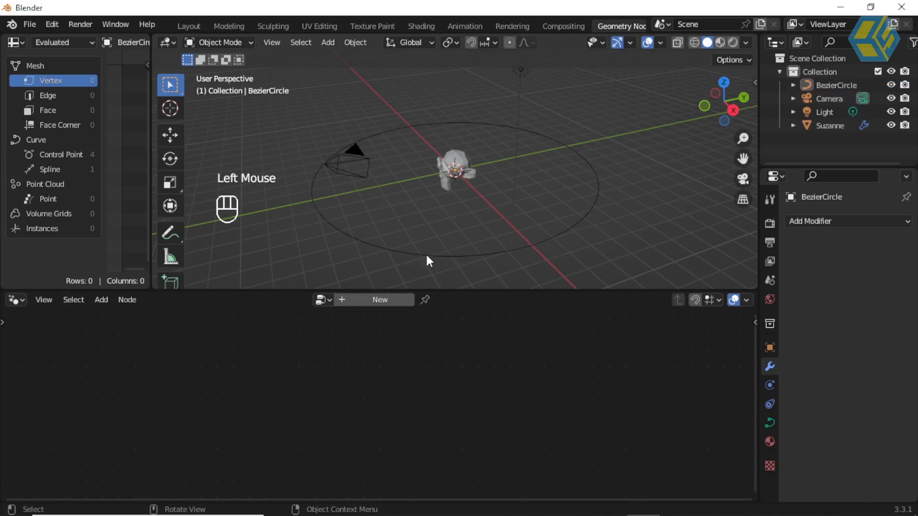
click(323, 301)
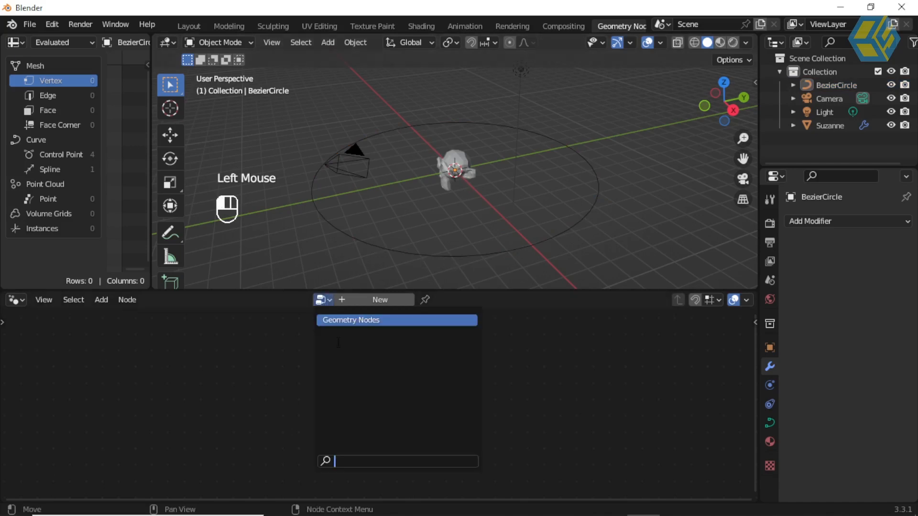
click(351, 320)
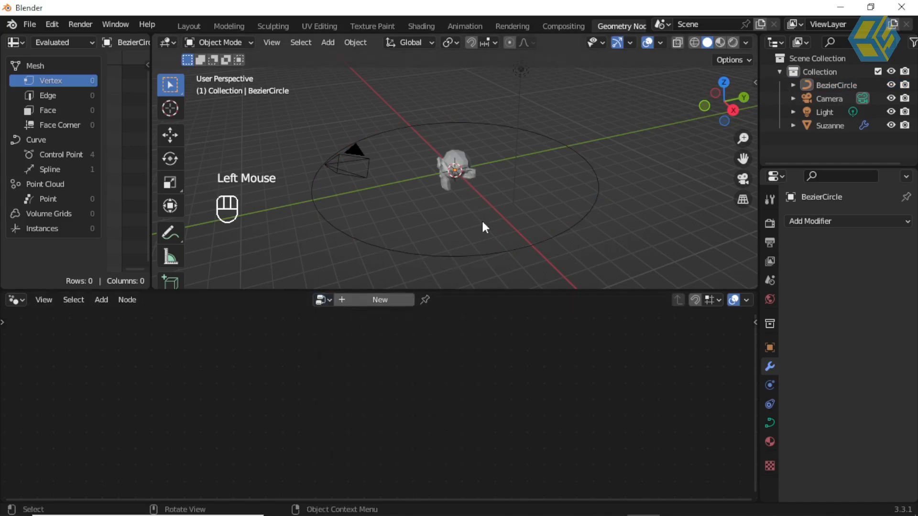
click(493, 257)
Step: Remove the Geometry Nodes modifier from the monkey and deselect it
click(456, 169)
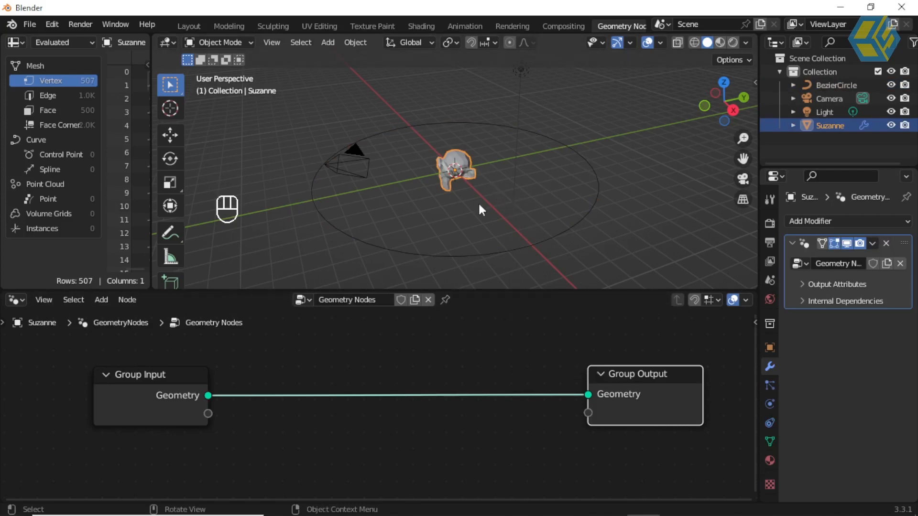
click(885, 243)
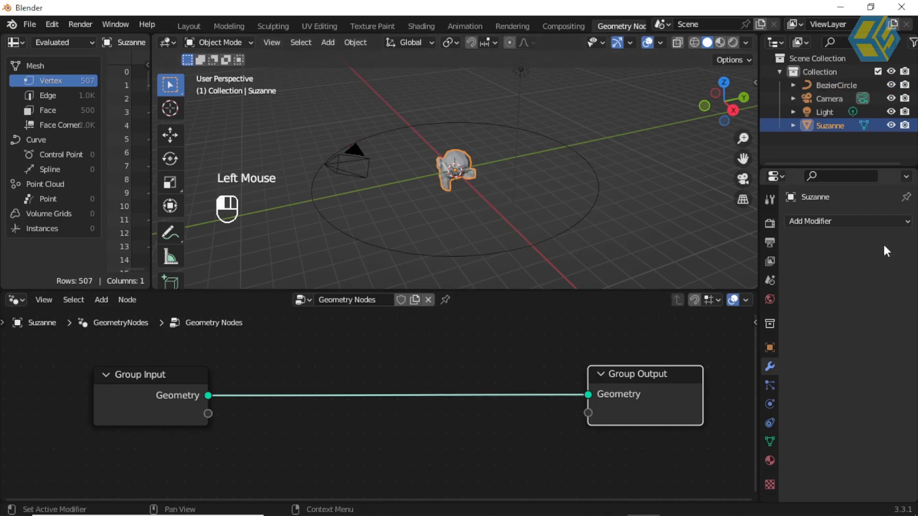
click(674, 207)
click(593, 195)
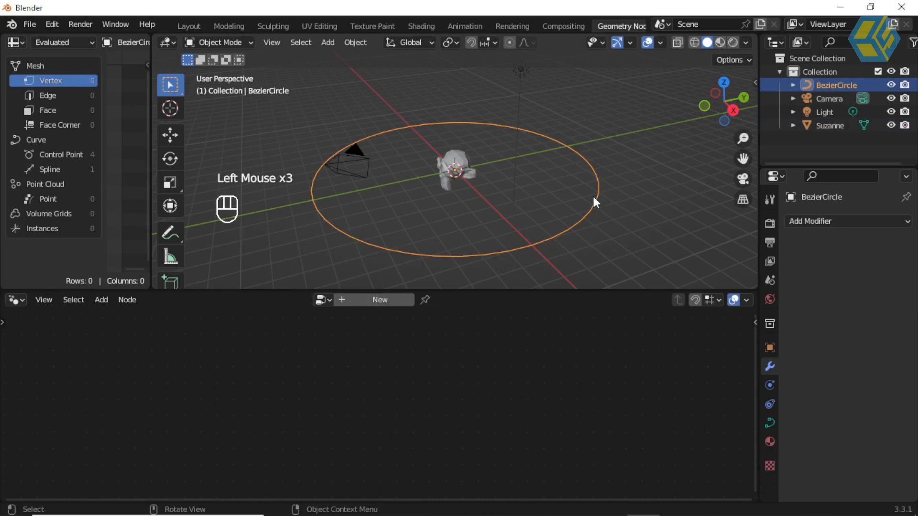
click(613, 194)
click(598, 191)
click(594, 249)
click(457, 164)
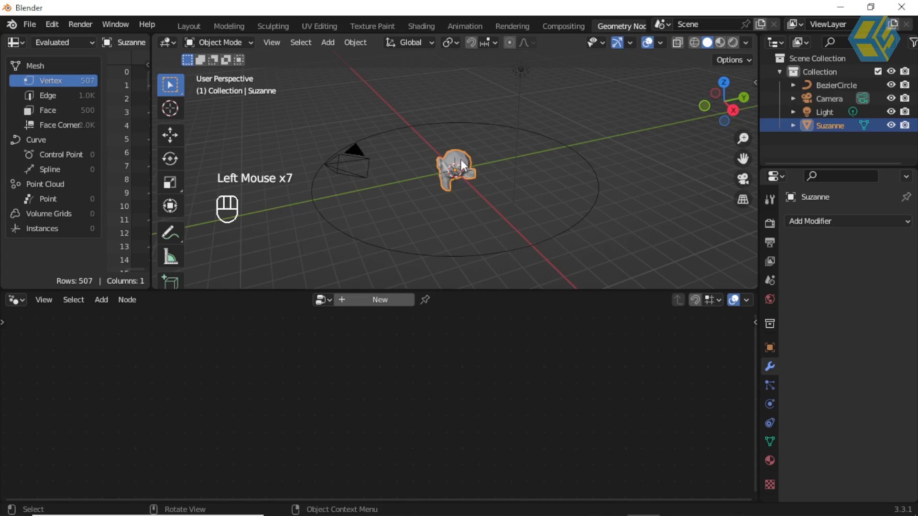
Step: Add a Geometry Nodes modifier to the Bezier circle and create a new node tree for it
click(595, 178)
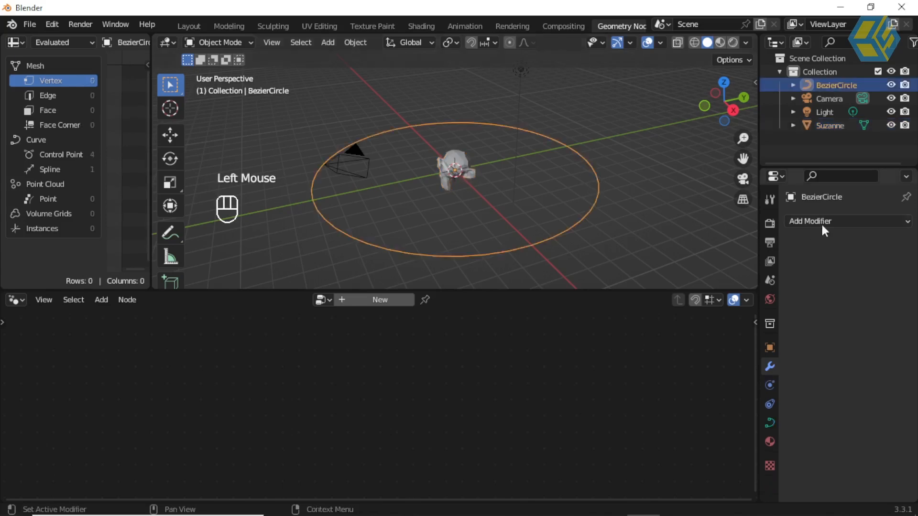
click(843, 220)
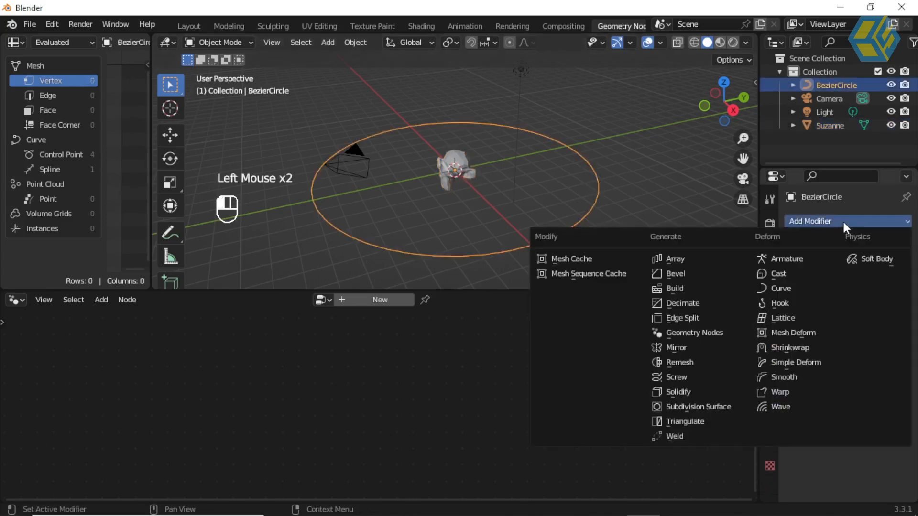
click(677, 333)
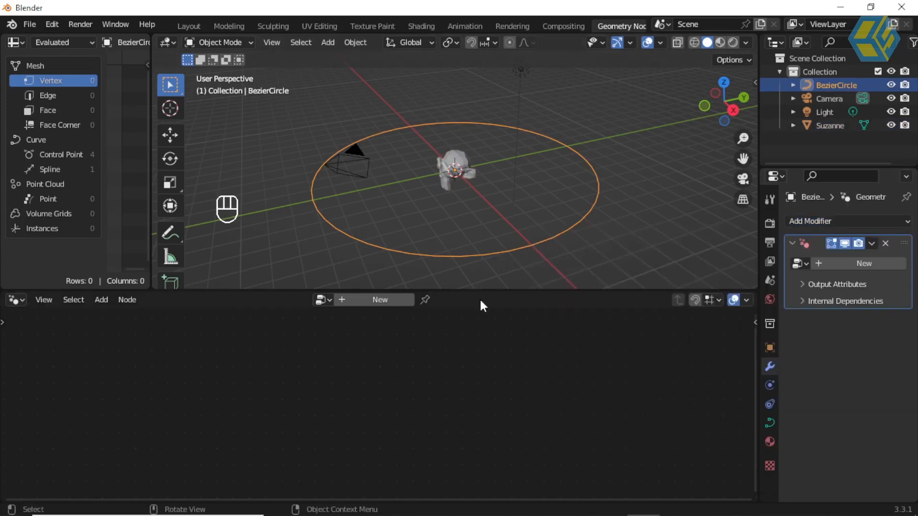
click(863, 266)
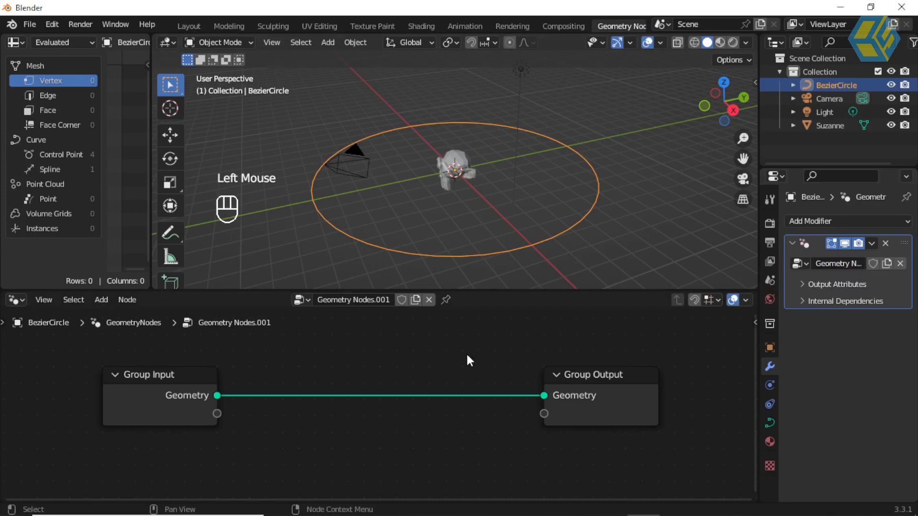
Step: Add an Instance on Points node, enlarge the node editor, and insert the node into the link between Group Input and Group Output
scroll(467, 359, up, 2)
middle_drag(457, 356, 473, 362)
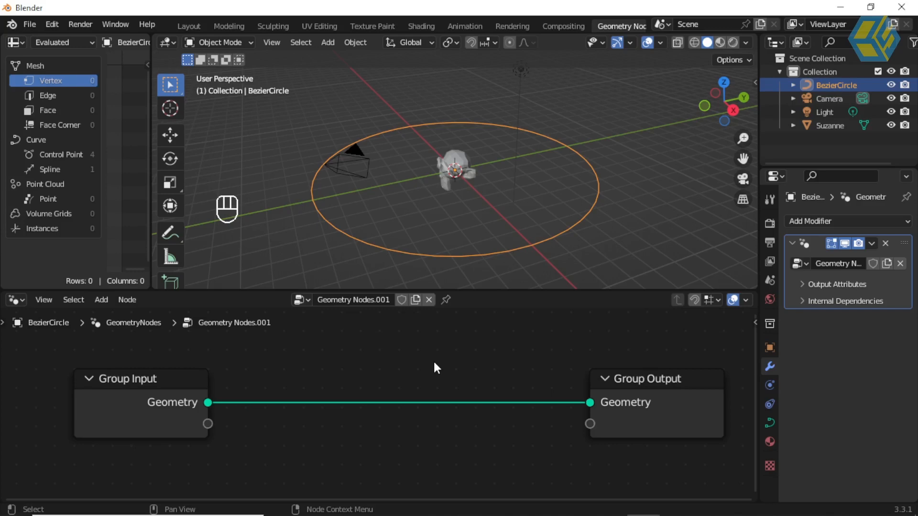
key(shift+a)
mouse_move(428, 325)
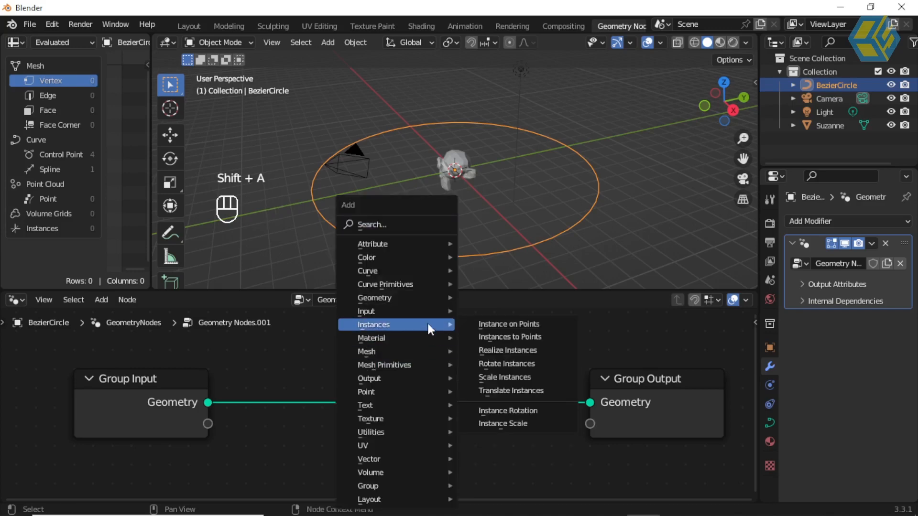
click(481, 323)
click(377, 431)
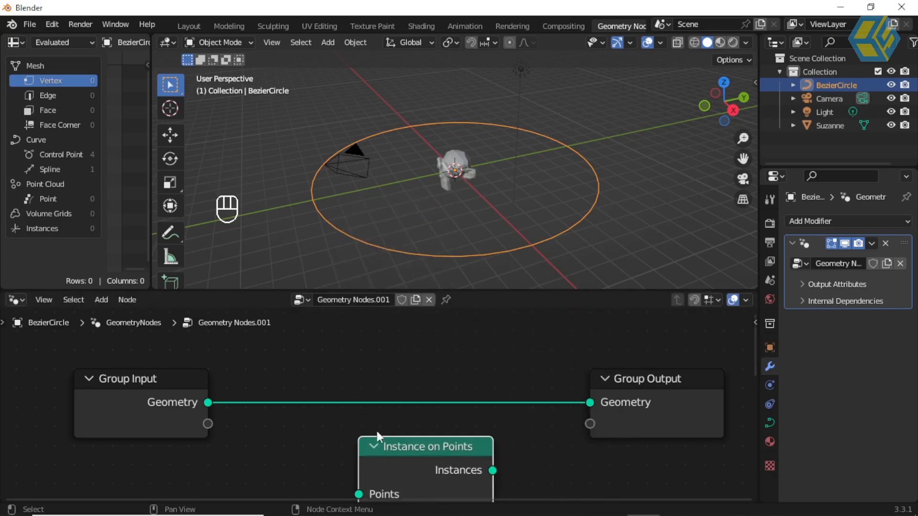
click(477, 285)
drag(478, 288, 475, 256)
drag(449, 429, 454, 334)
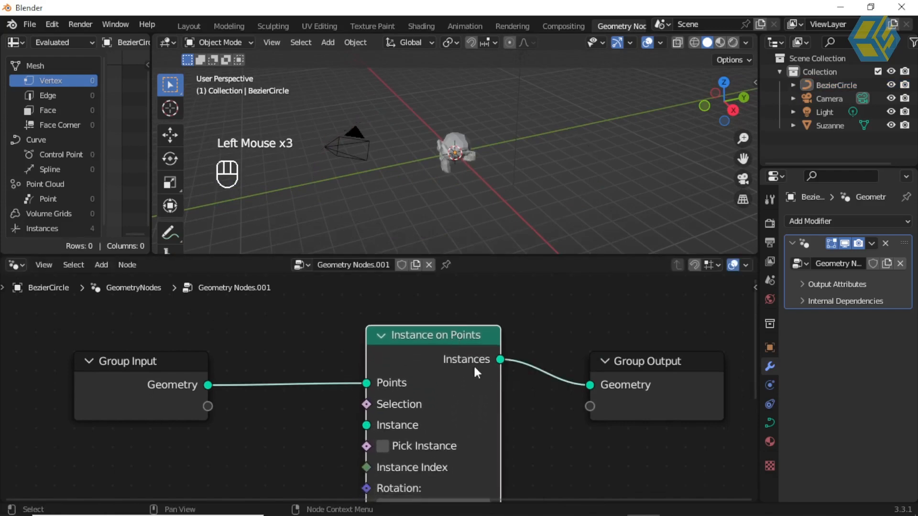
Step: Spread out the Group Input, Instance on Points and Group Output nodes to make room between them
scroll(497, 406, down, 1)
scroll(497, 404, down, 2)
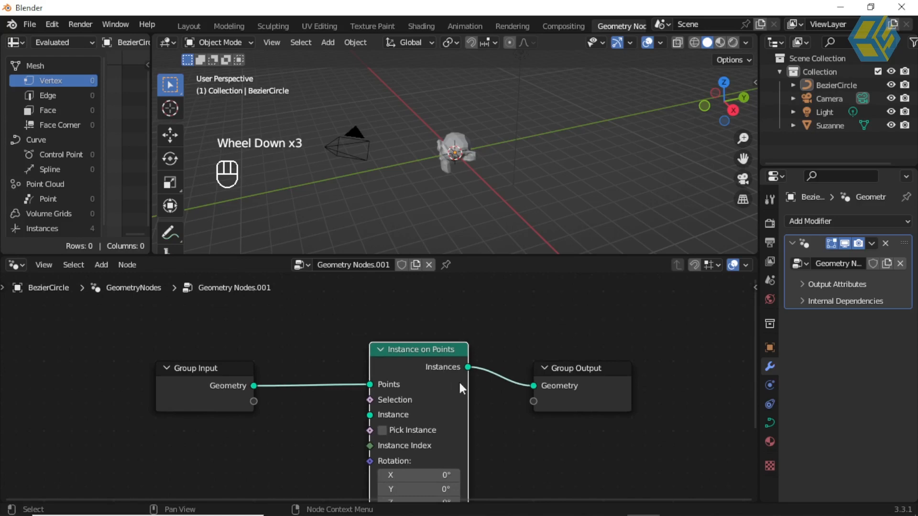
drag(605, 369, 653, 350)
drag(232, 370, 215, 354)
drag(437, 349, 448, 336)
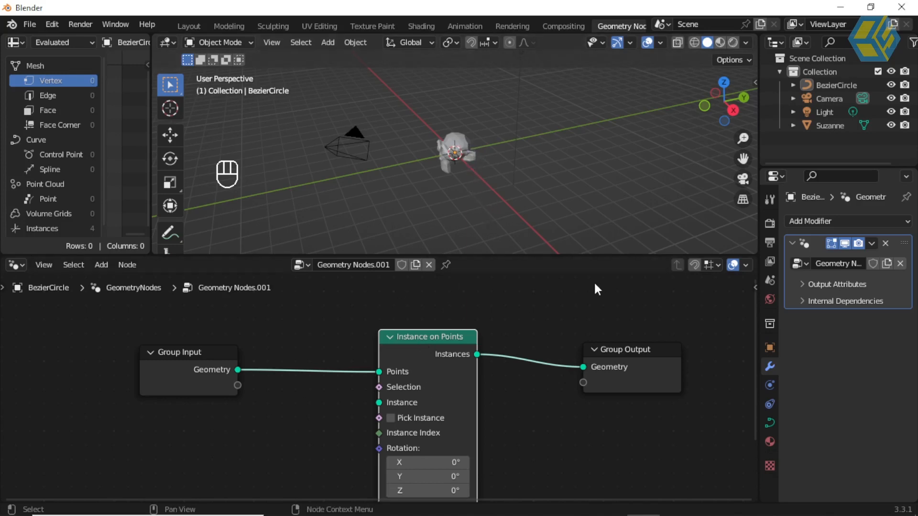
click(834, 85)
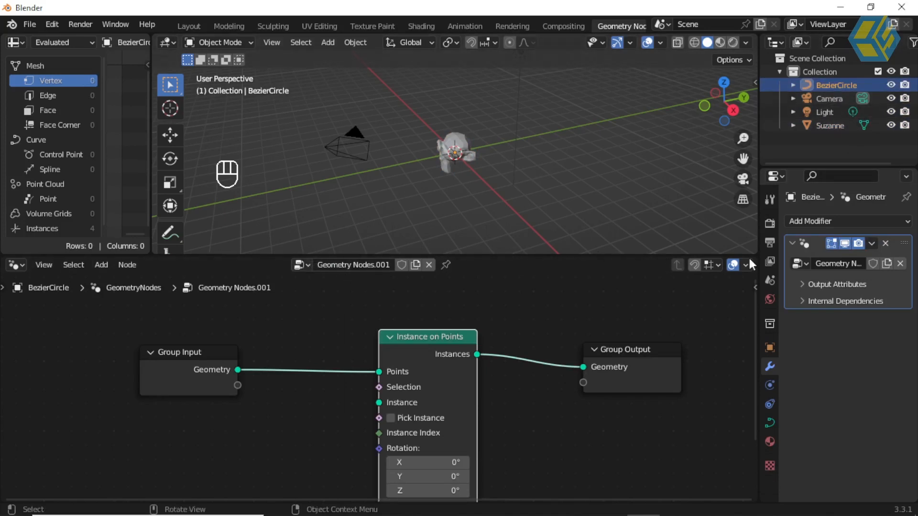
click(829, 99)
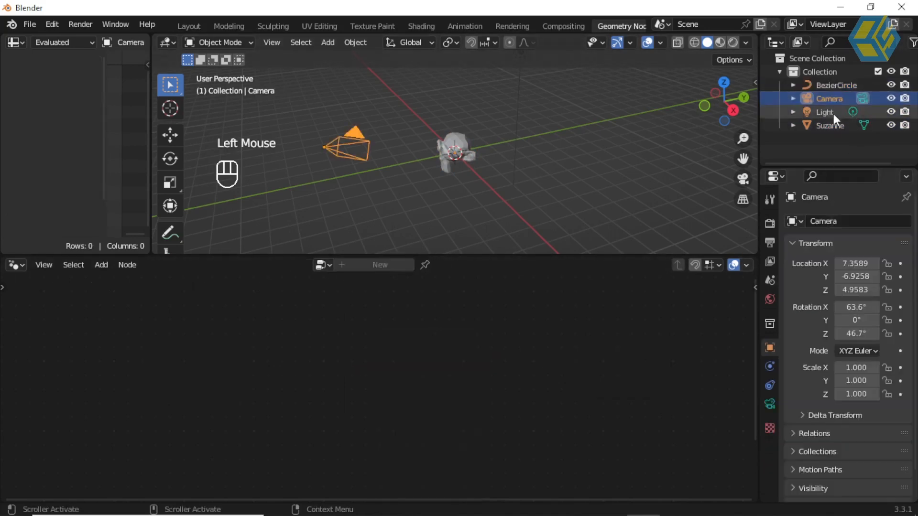
click(833, 123)
click(833, 99)
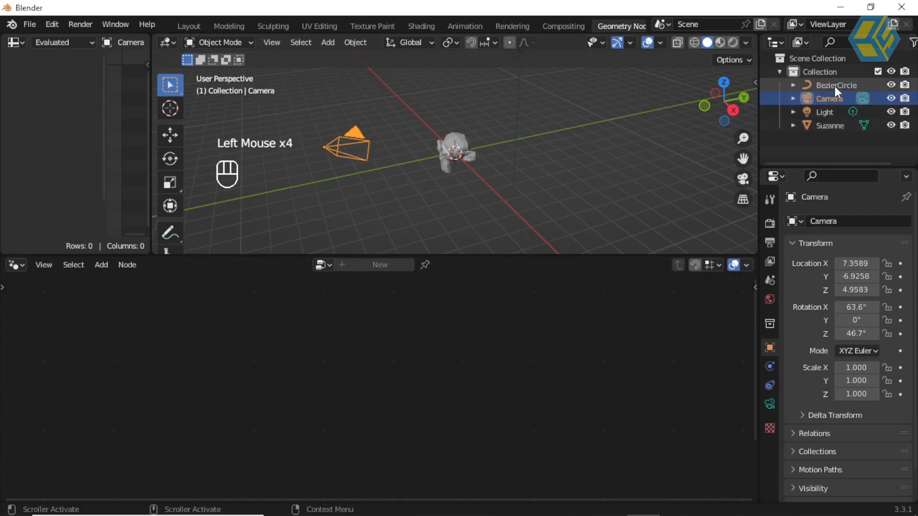
click(835, 86)
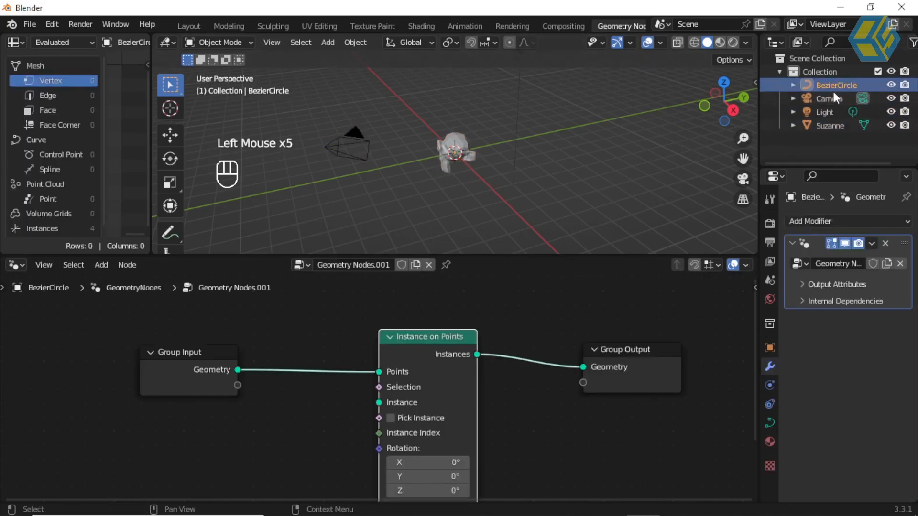
Step: Bring Suzanne into the node tree as an Object Info node and connect its Geometry output to the Instance input of Instance on Points
drag(832, 126, 258, 430)
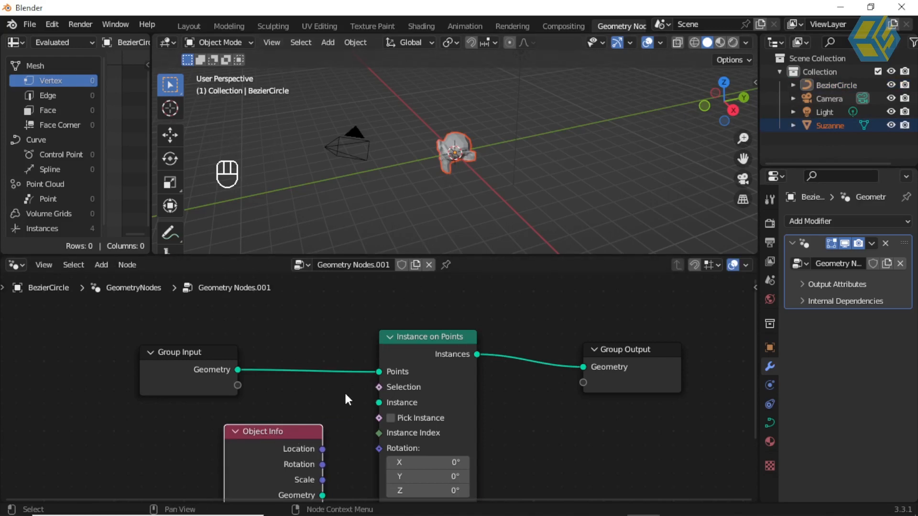
middle_drag(456, 319, 457, 289)
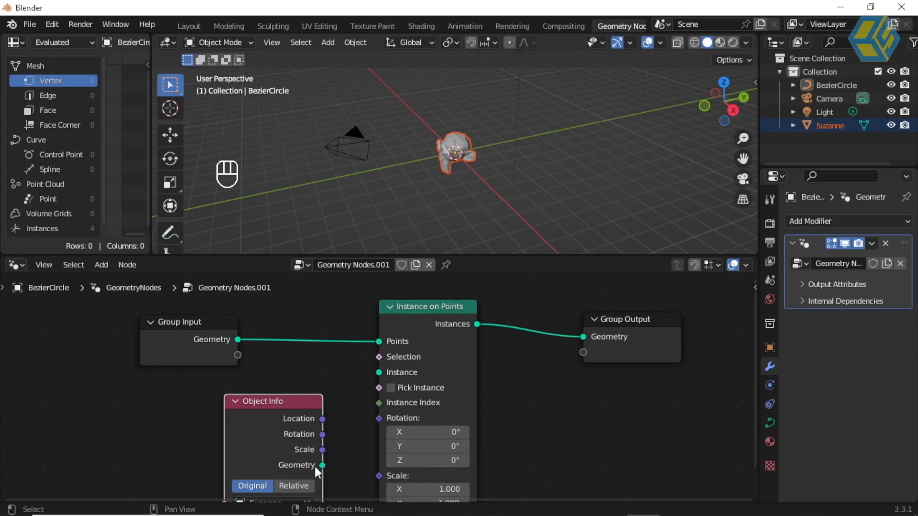
drag(322, 465, 378, 372)
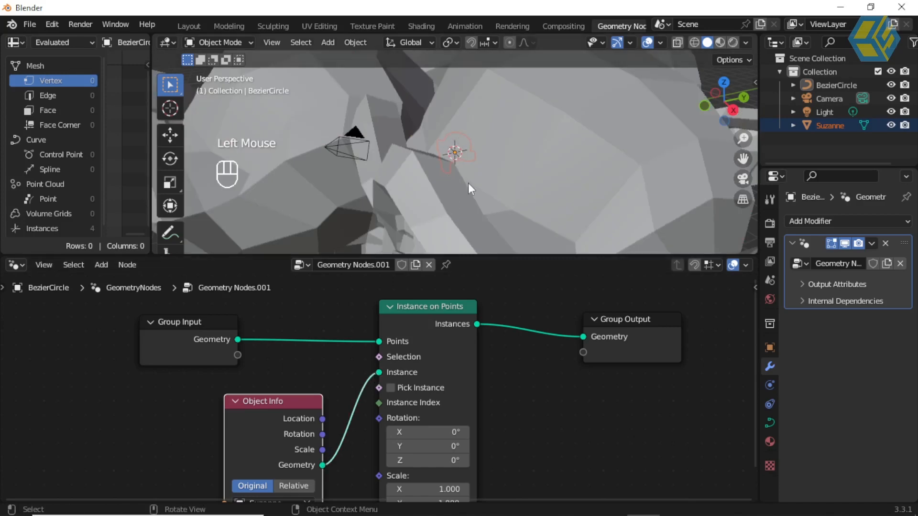
Step: Set the Instance on Points scale to 0.1 on X, Y and Z
scroll(469, 184, down, 2)
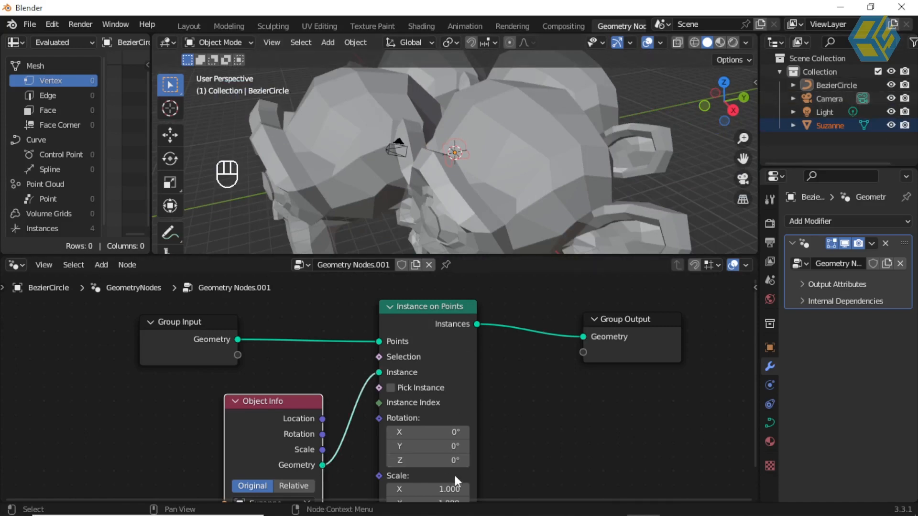
middle_drag(503, 401, 502, 330)
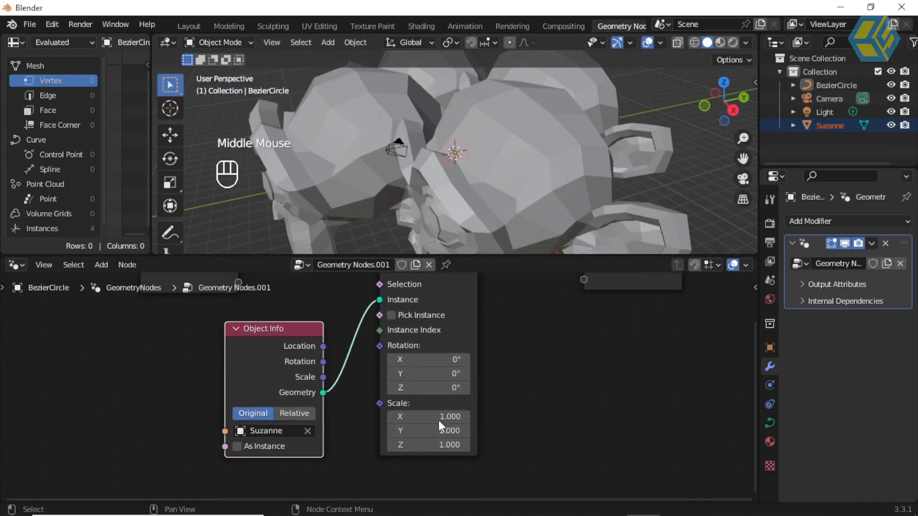
click(448, 421)
text(0.1)
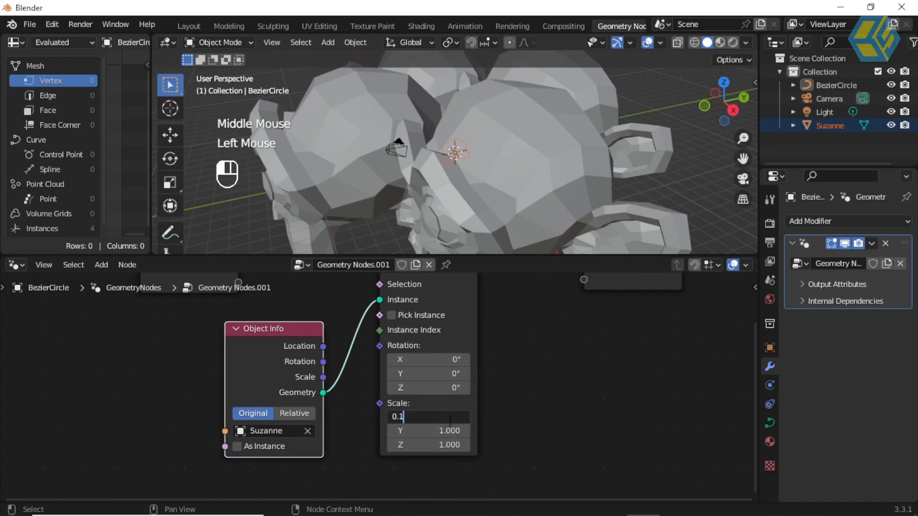
key(Return)
double_click(448, 430)
text(0.1)
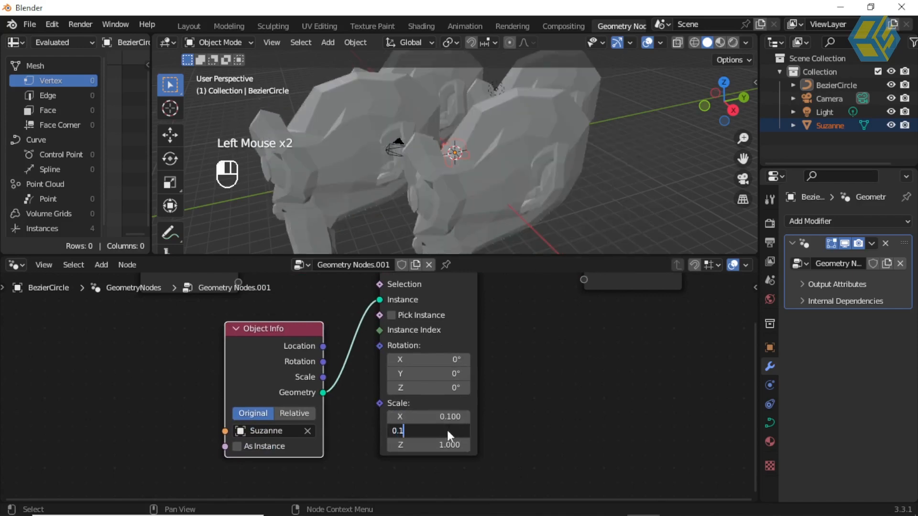
key(Return)
click(448, 444)
text(0)
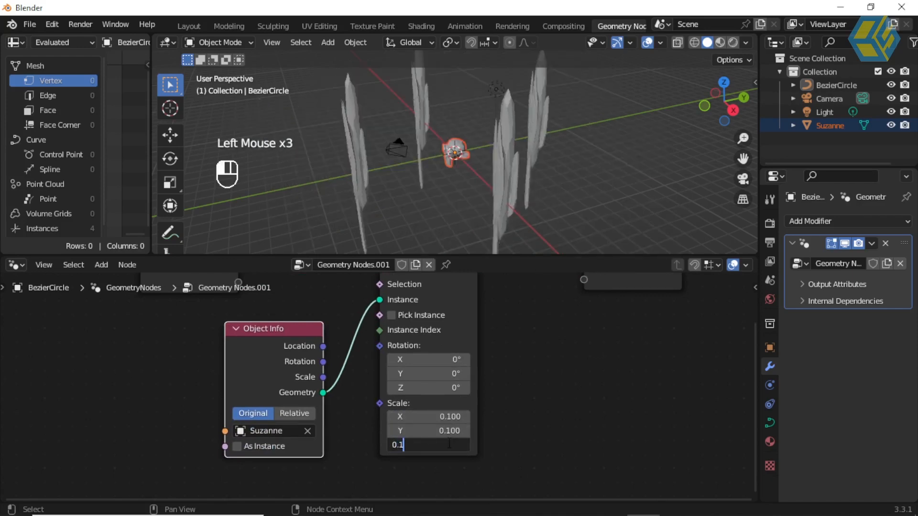
text(.1)
click(532, 426)
scroll(485, 194, up, 1)
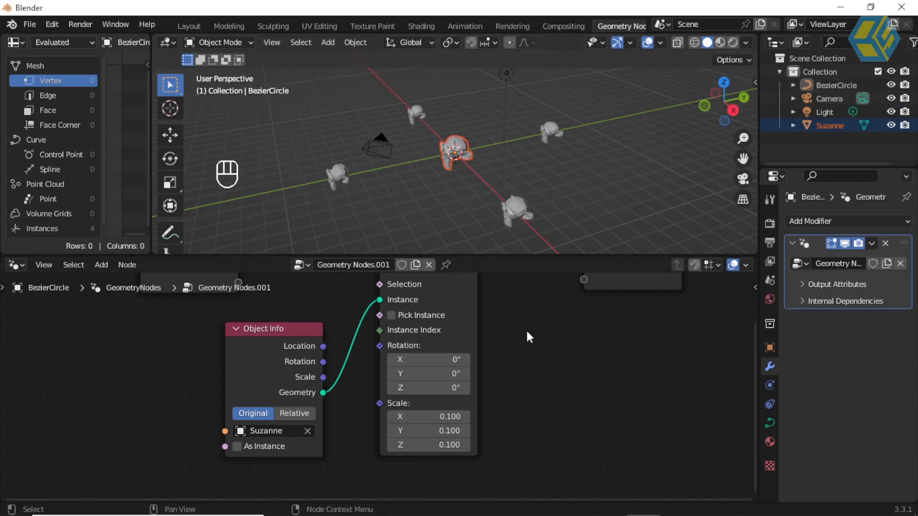
Step: Deselect Suzanne and add a torus mesh to the scene
mouse_move(580, 156)
middle_down()
mouse_move(580, 184)
mouse_move(569, 157)
middle_up()
scroll(569, 157, up, 2)
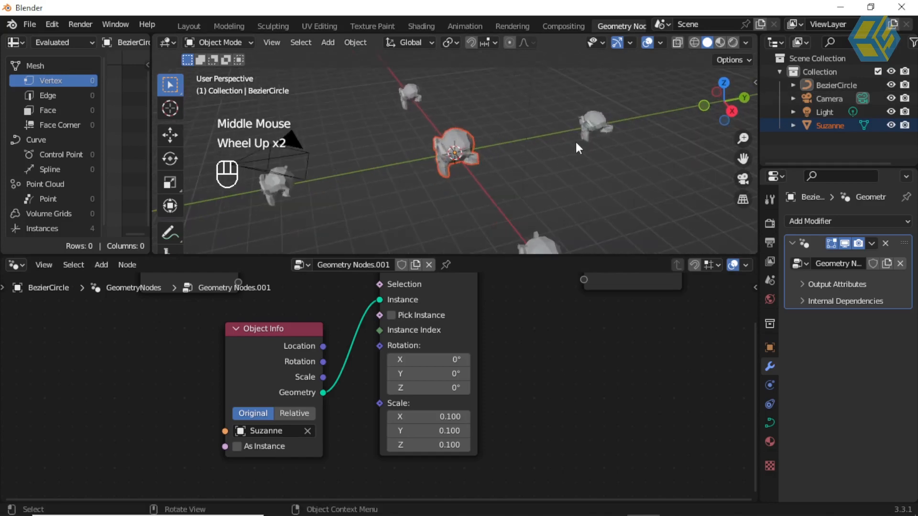
click(557, 159)
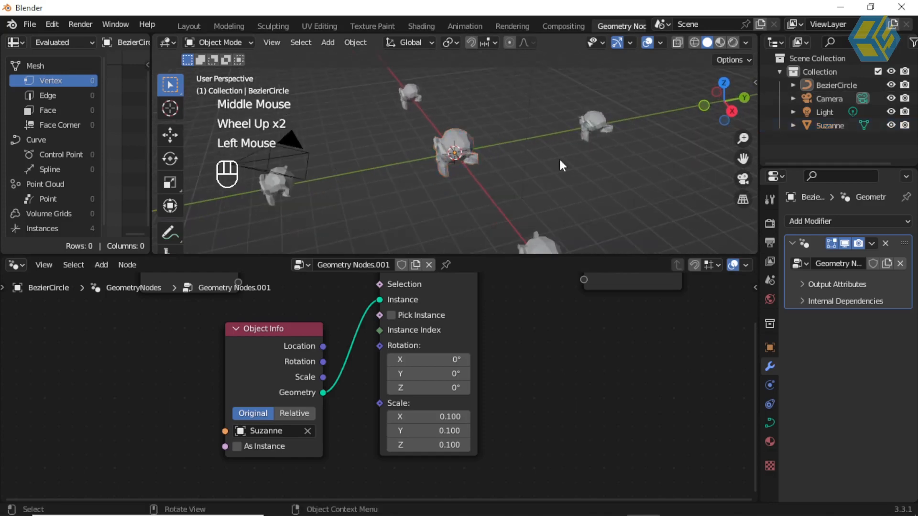
click(326, 43)
mouse_move(337, 58)
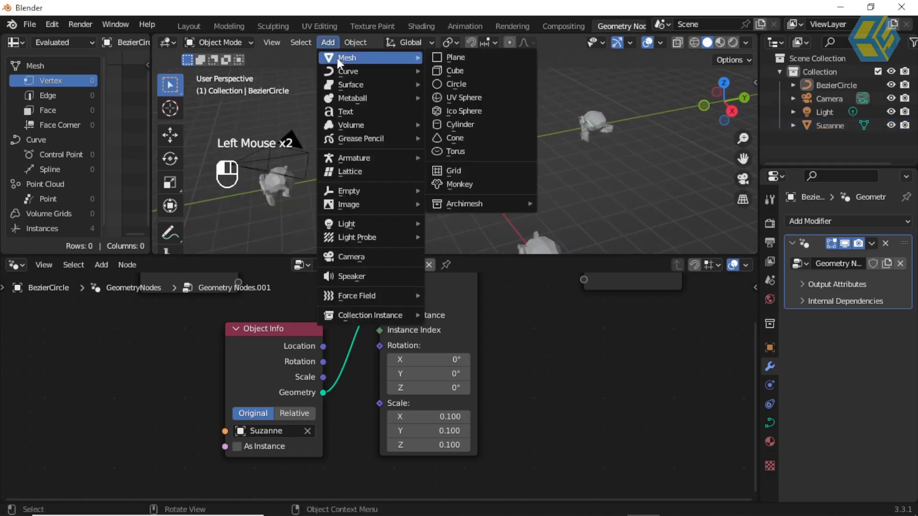
click(464, 150)
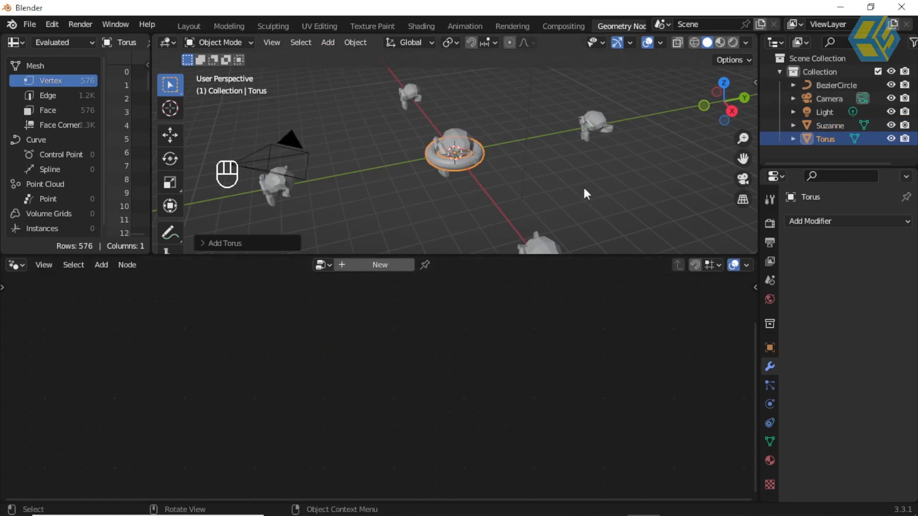
Step: Bring the torus into the Bezier circle's node tree as an Object Info node and connect its Geometry to Instance in place of Suzanne's
click(596, 120)
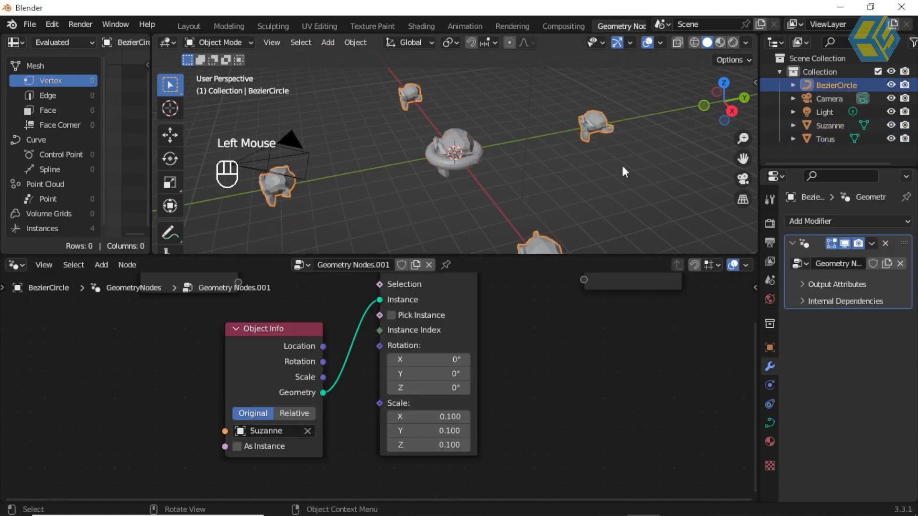
middle_drag(518, 309, 546, 360)
click(648, 172)
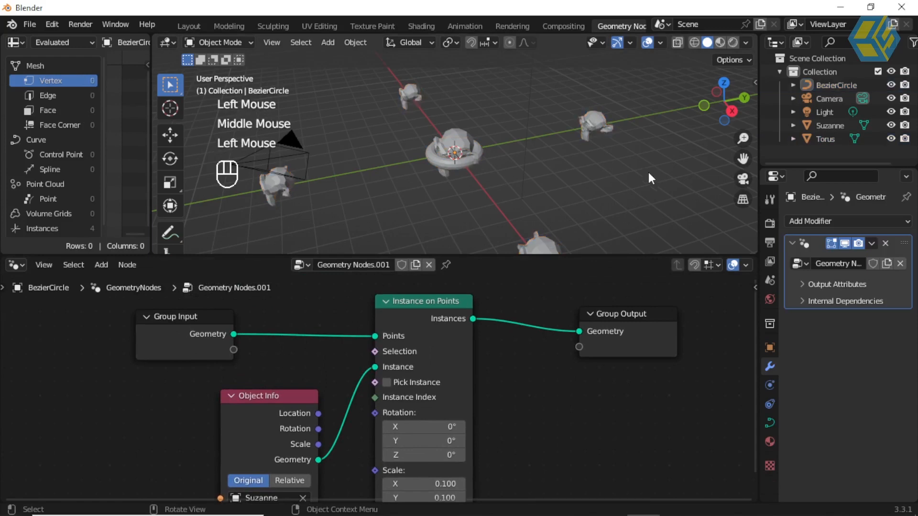
click(841, 88)
click(827, 90)
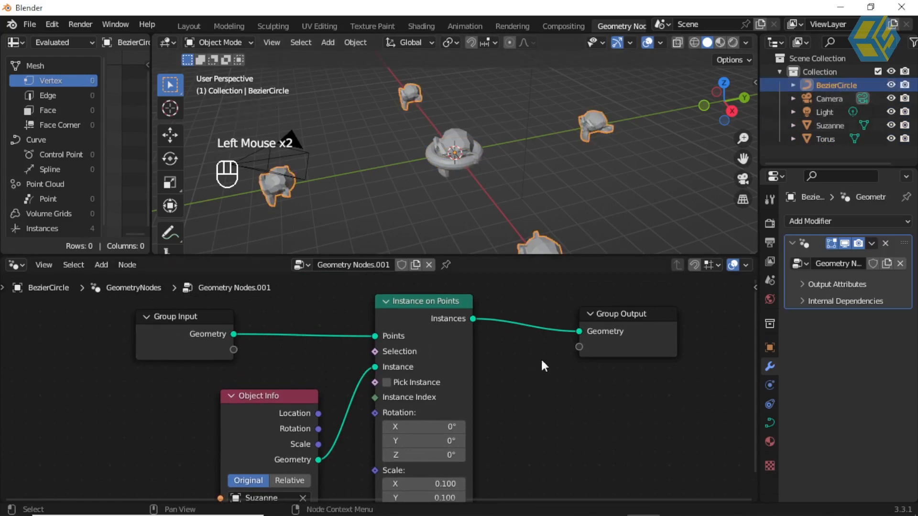
drag(825, 139, 102, 421)
drag(147, 399, 146, 375)
drag(253, 396, 246, 396)
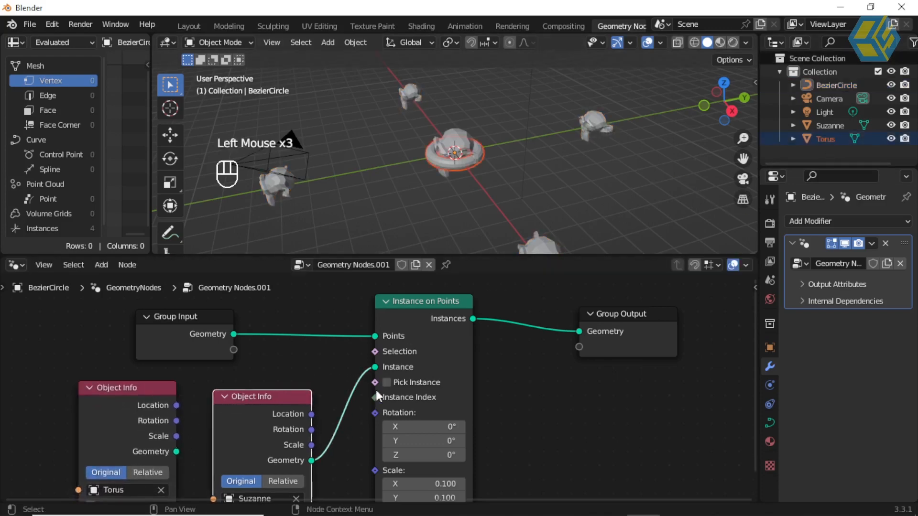
drag(374, 364, 340, 415)
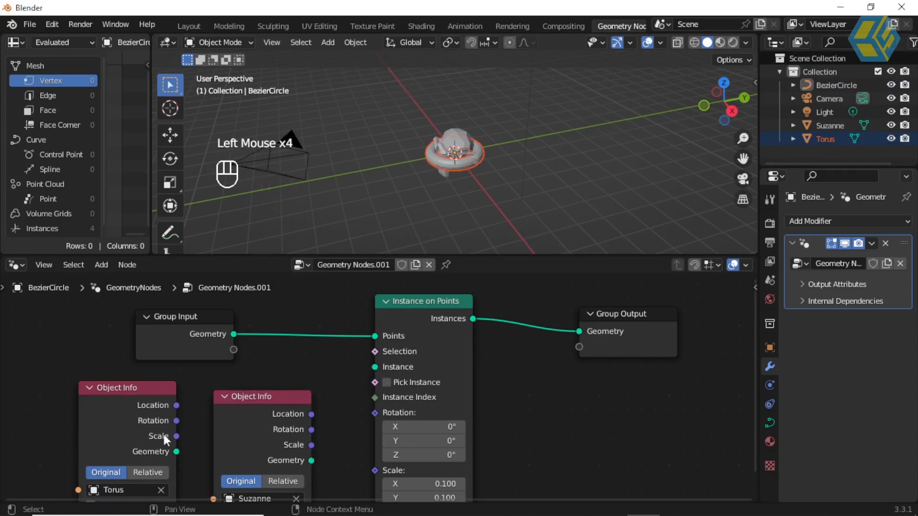
drag(175, 449, 371, 365)
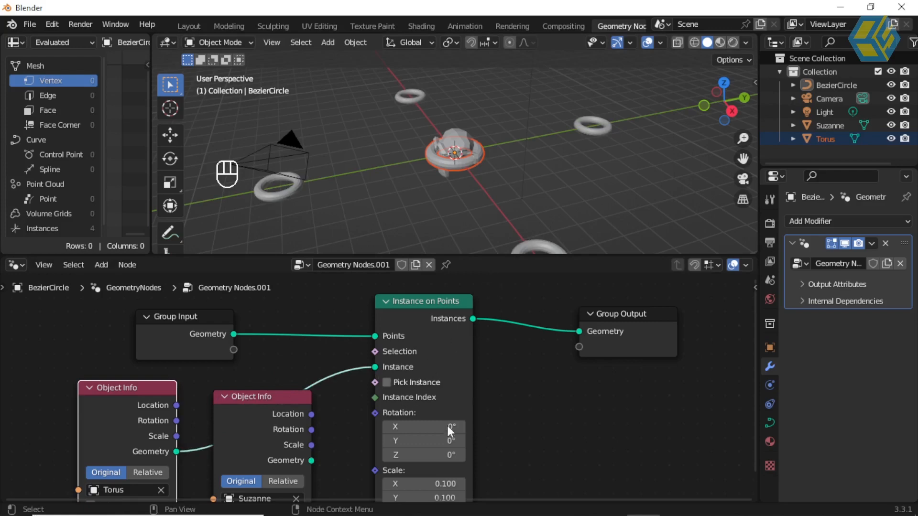
Step: Rotate the torus instances to 33.2° on X and -0.1° on Y in the Instance on Points node
drag(454, 426, 442, 441)
click(539, 365)
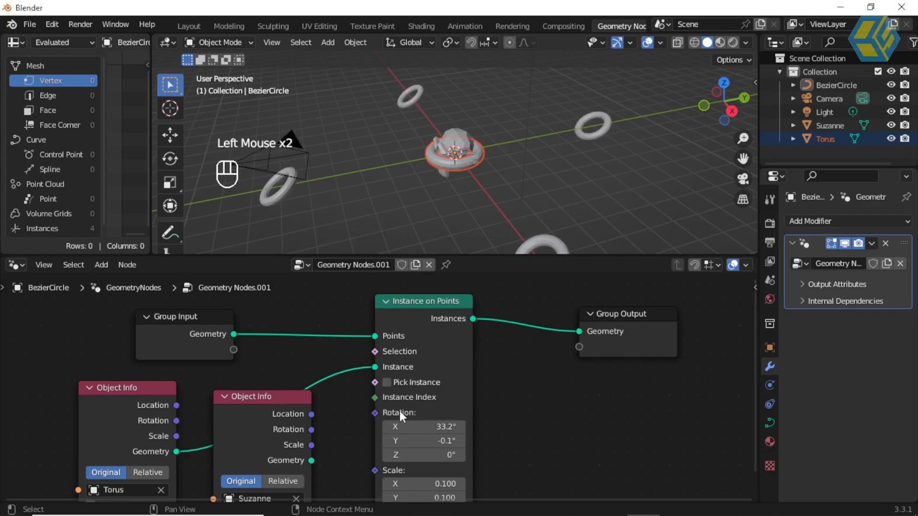
click(526, 400)
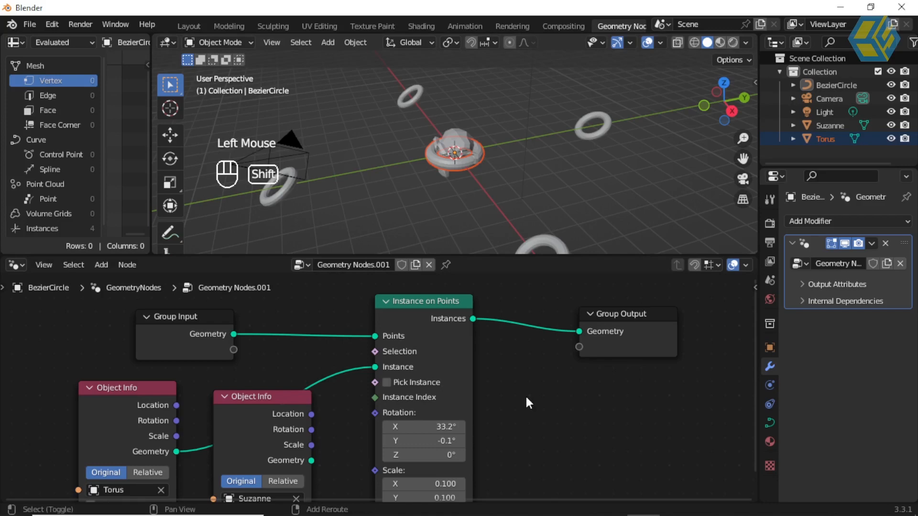
Step: Add a Random Value node to the node tree, placed beside the Instance on Points node
key(shift+a)
mouse_move(526, 397)
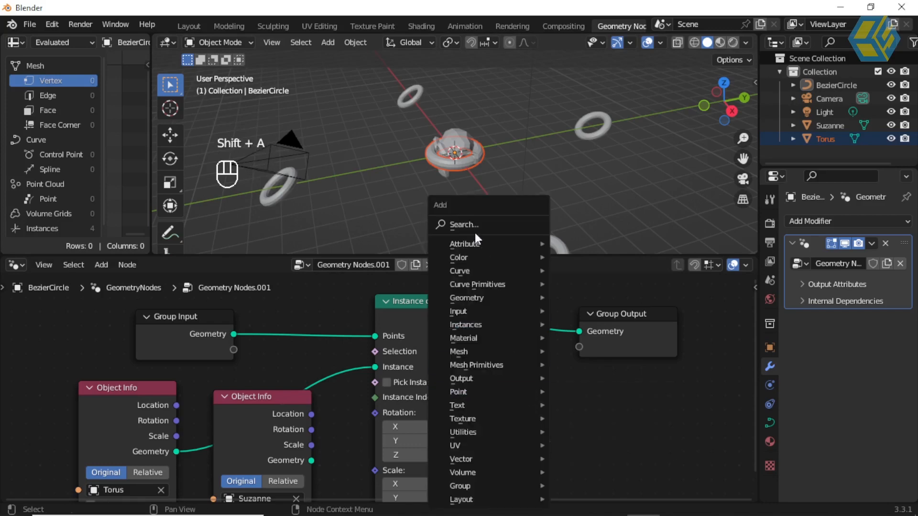
click(470, 225)
text(ran)
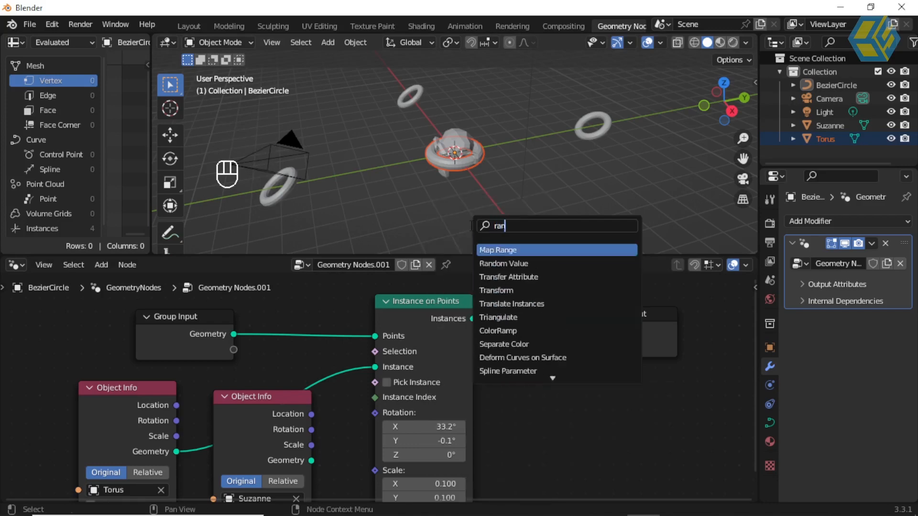
click(502, 263)
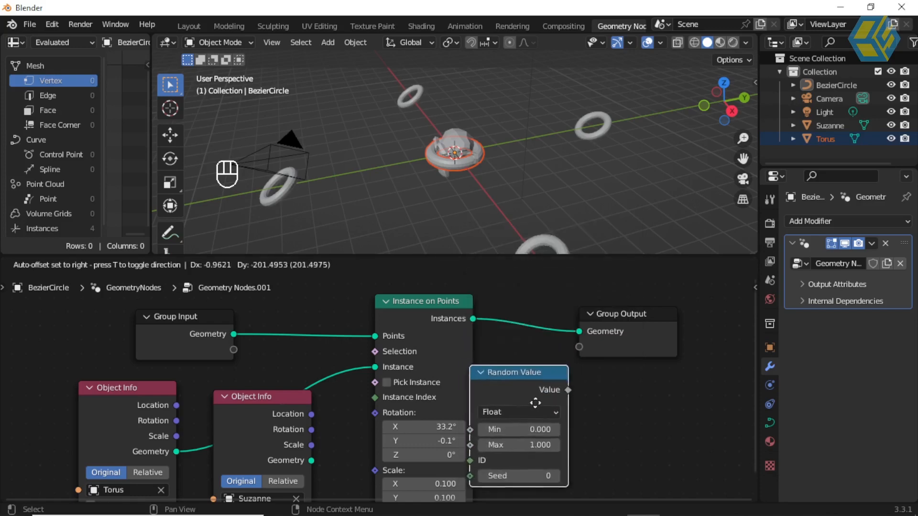
click(542, 408)
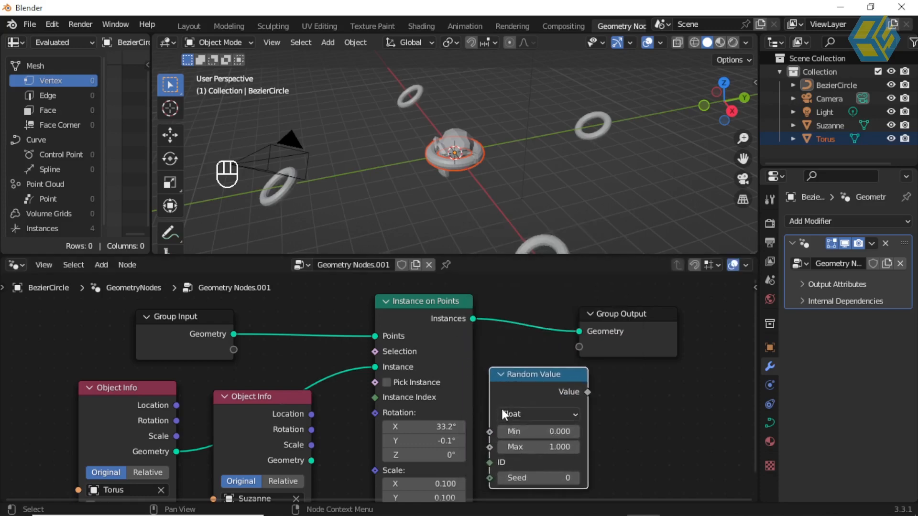
Step: Move the unlinked Suzanne Object Info node below Group Output and the Random Value node between the torus node and Instance on Points
drag(270, 397, 714, 387)
drag(567, 379, 305, 462)
middle_drag(486, 330, 482, 280)
drag(308, 406, 307, 409)
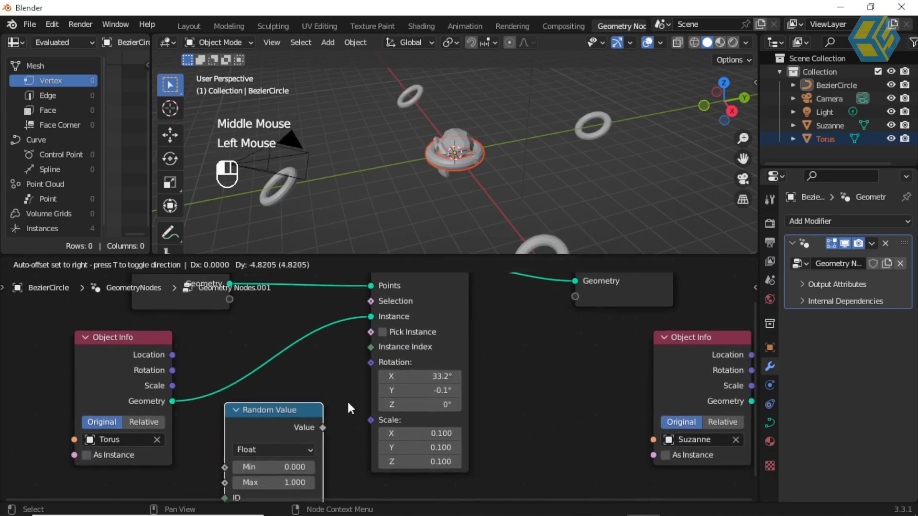
middle_drag(503, 340, 500, 367)
Step: Connect the Random Value output to the Rotation input of Instance on Points and space out the Random Value and torus nodes
drag(319, 453, 362, 387)
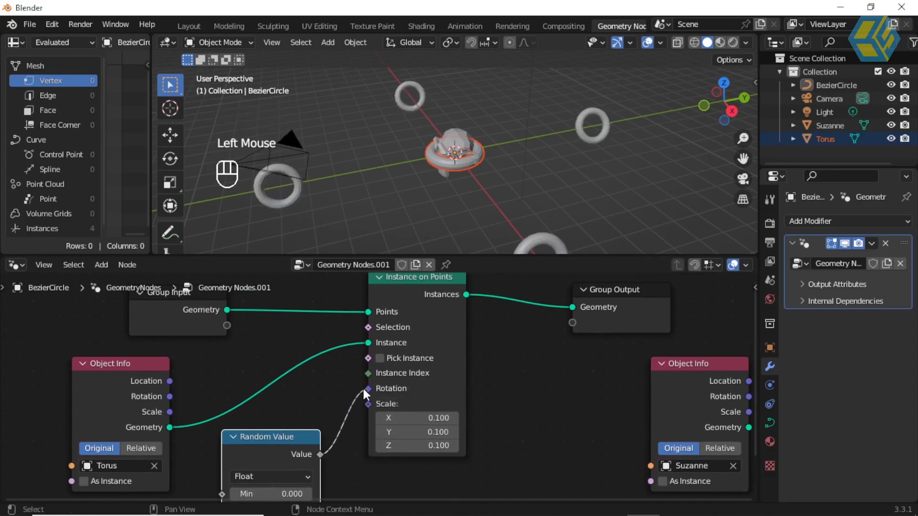
drag(270, 440, 285, 428)
drag(140, 380, 104, 358)
drag(270, 418, 246, 381)
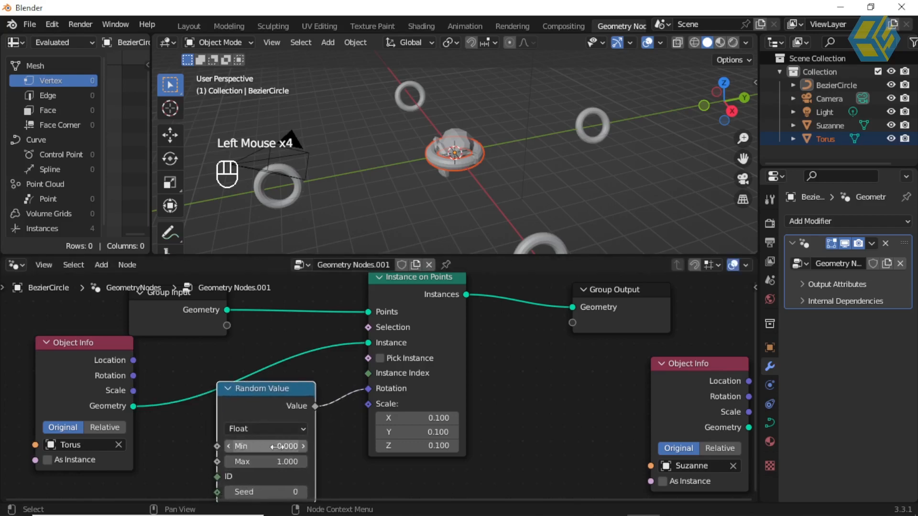
Step: Set the Random Value node's Min to 25.9 to vary the rotation of the torus instances
mouse_move(285, 446)
mouse_down()
mouse_move(363, 446)
mouse_move(286, 446)
mouse_up()
scroll(534, 182, down, 2)
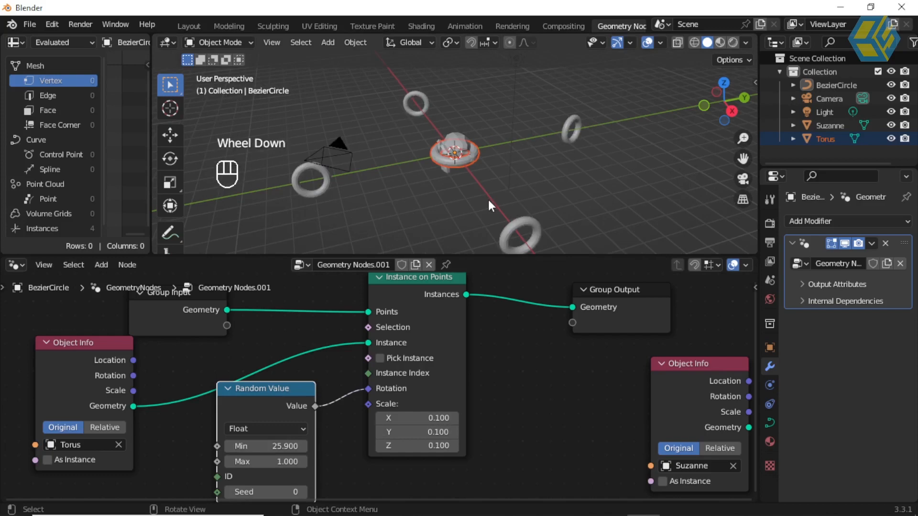
mouse_move(518, 344)
middle_down()
mouse_move(531, 385)
mouse_move(515, 370)
mouse_move(528, 331)
mouse_move(504, 352)
middle_up()
scroll(514, 370, down, 3)
scroll(523, 325, up, 1)
scroll(505, 357, up, 1)
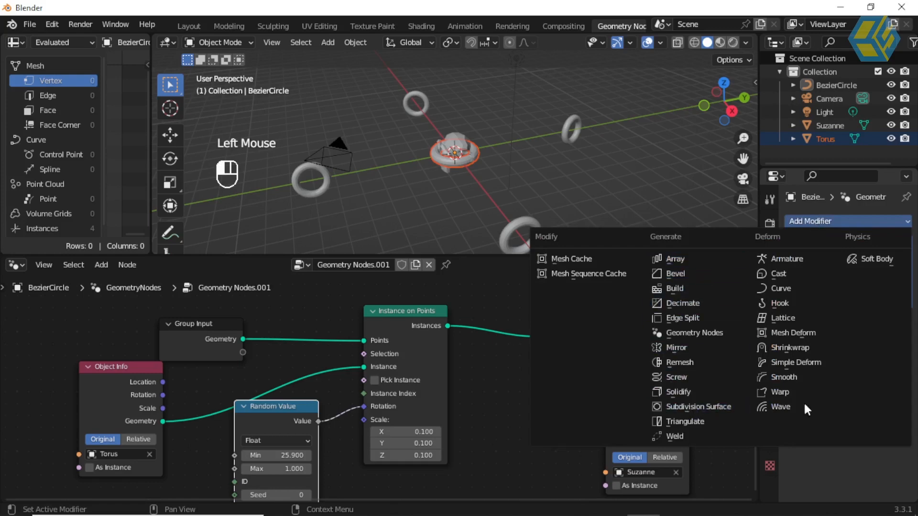
Step: Collapse the Geometry Nodes modifier's settings and shift the Random Value node slightly lower in the node tree
click(792, 242)
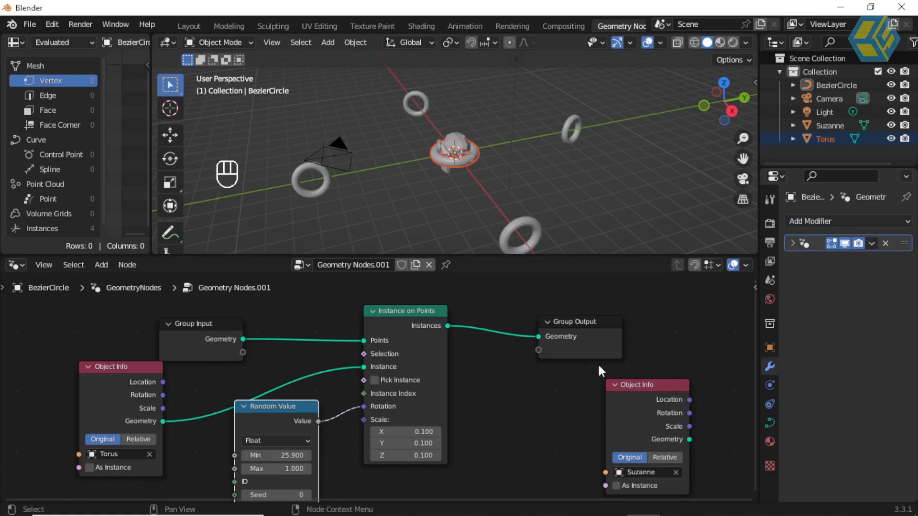
middle_drag(484, 378, 508, 380)
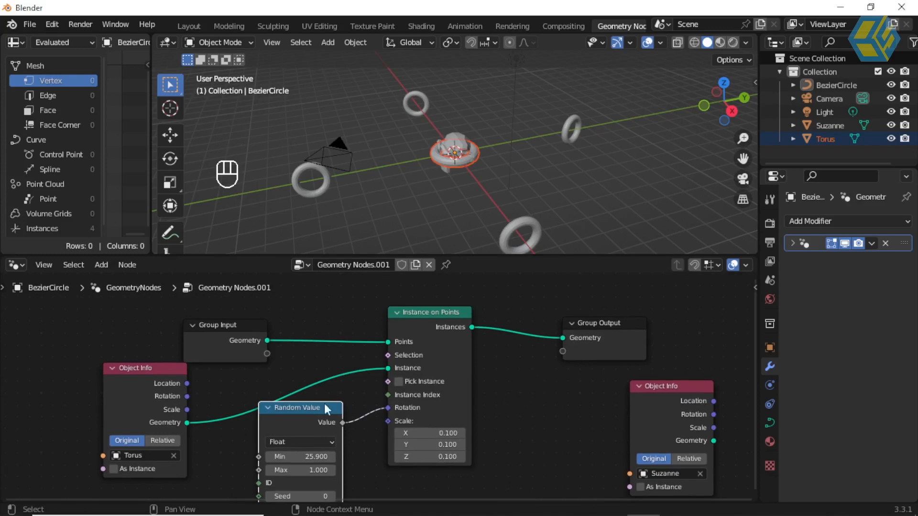
mouse_move(321, 406)
mouse_down()
mouse_move(334, 418)
mouse_move(320, 417)
mouse_up()
middle_drag(512, 370, 516, 376)
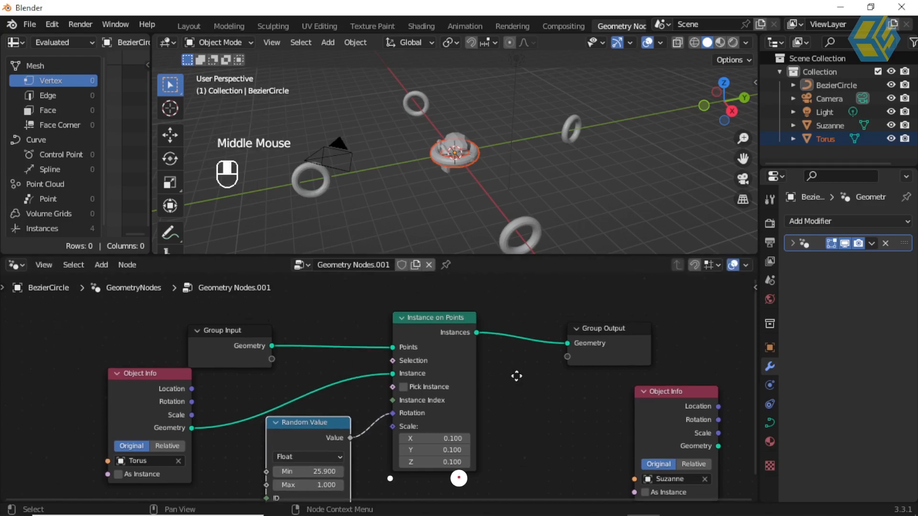
middle_click(516, 376)
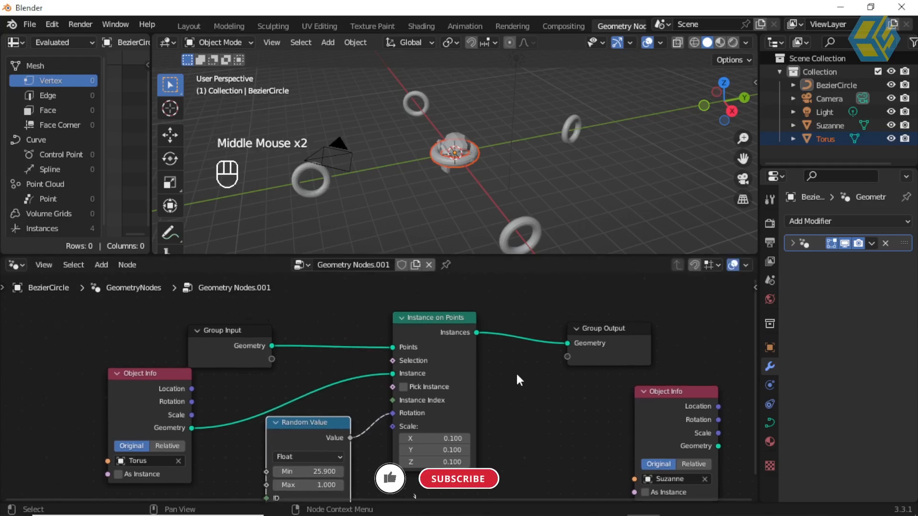
drag(548, 254, 550, 306)
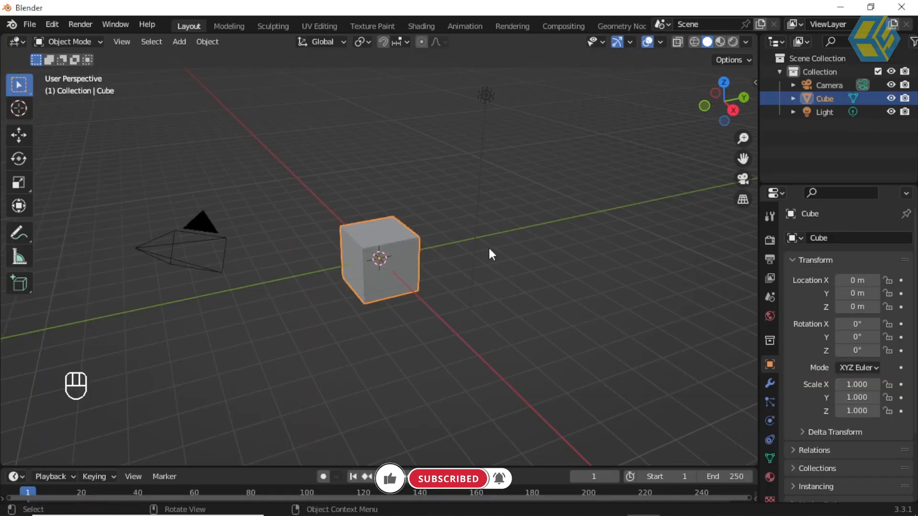
Step: Look through the modifiers available for the default cube without adding one
click(768, 383)
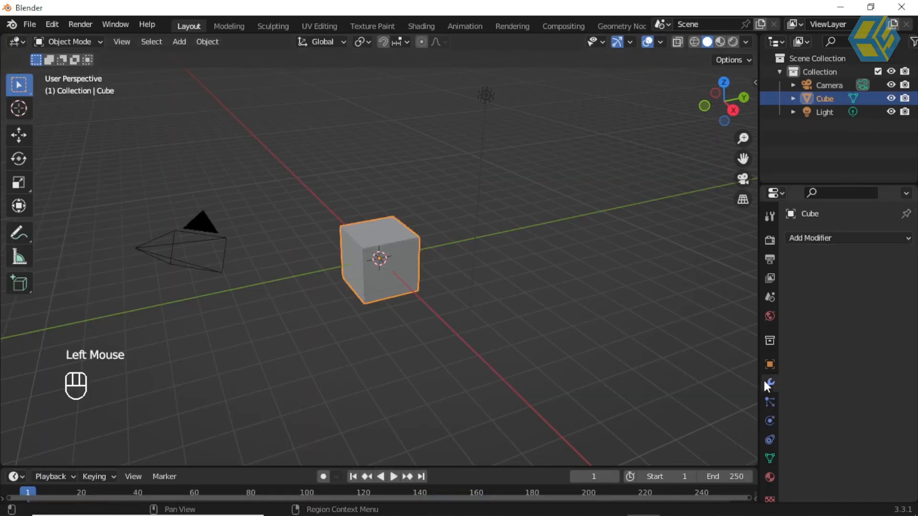
click(799, 239)
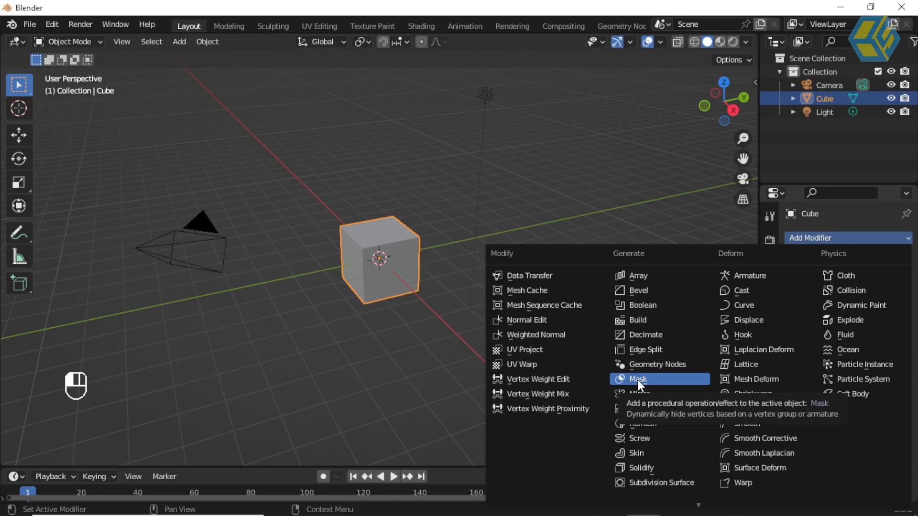
click(633, 219)
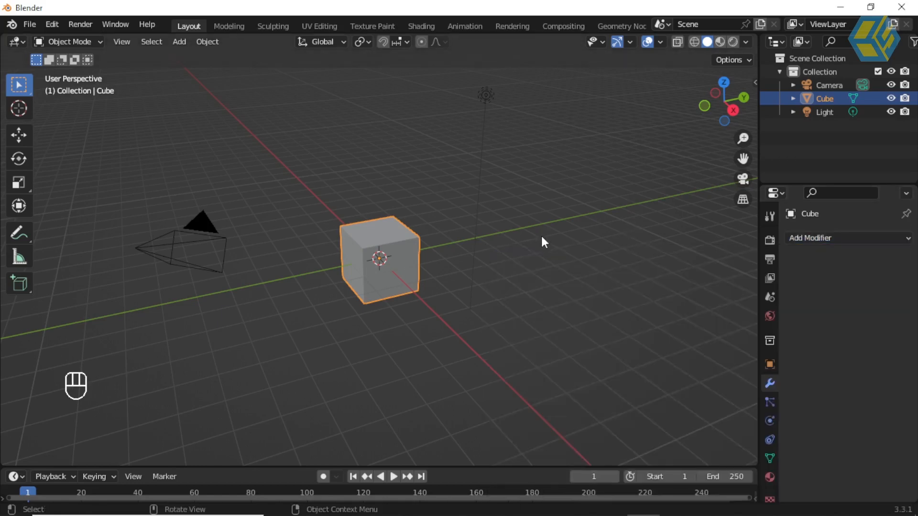
Step: Delete the default cube from the scene
scroll(542, 234, up, 2)
click(420, 236)
click(481, 210)
click(429, 226)
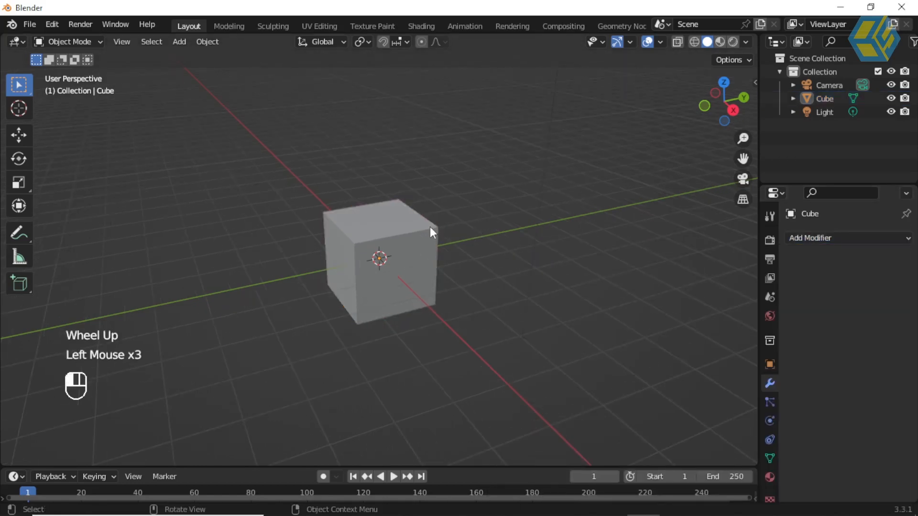
key(Delete)
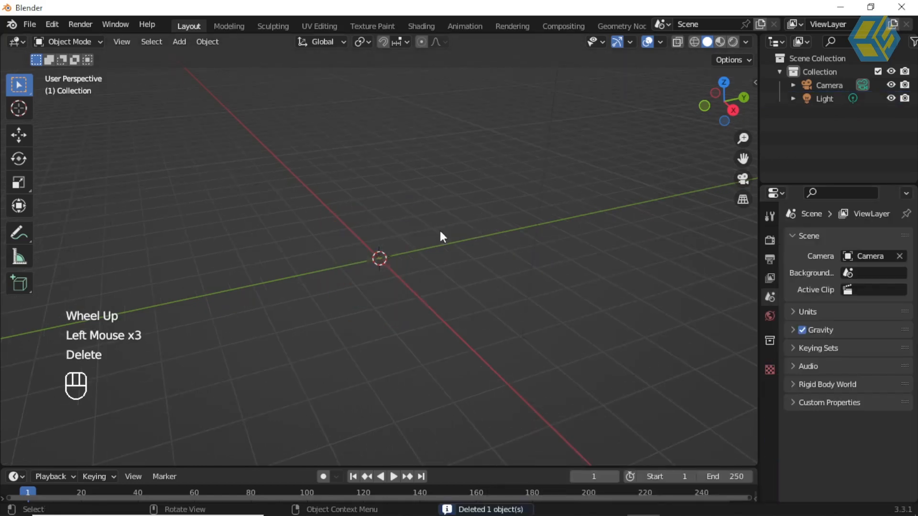
Step: Add a Monkey mesh at the world origin and frame its face in a close-up angled view
click(213, 47)
mouse_move(183, 41)
mouse_move(191, 57)
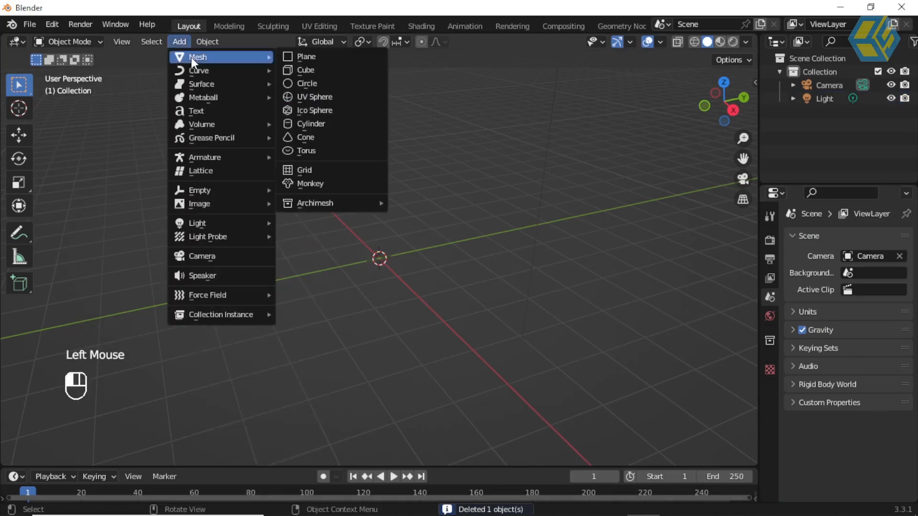
click(329, 183)
scroll(414, 241, up, 3)
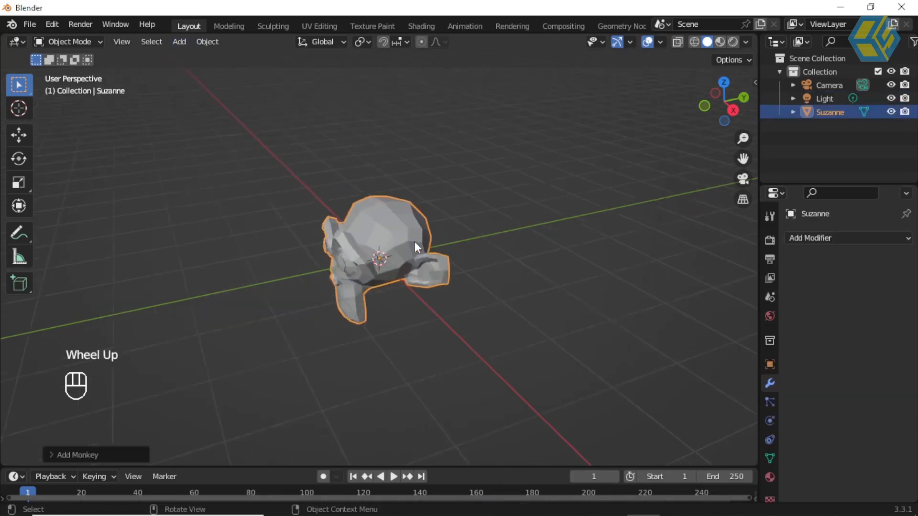
middle_drag(414, 243, 470, 210)
click(441, 200)
click(439, 200)
click(439, 200)
click(507, 128)
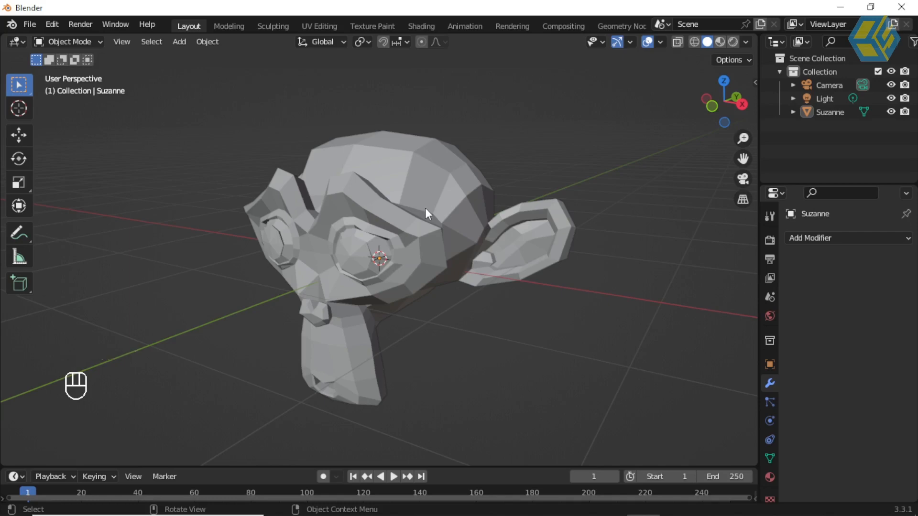
Step: Add a Mask modifier to the monkey and widen the modifier settings area so its options are readable
click(425, 209)
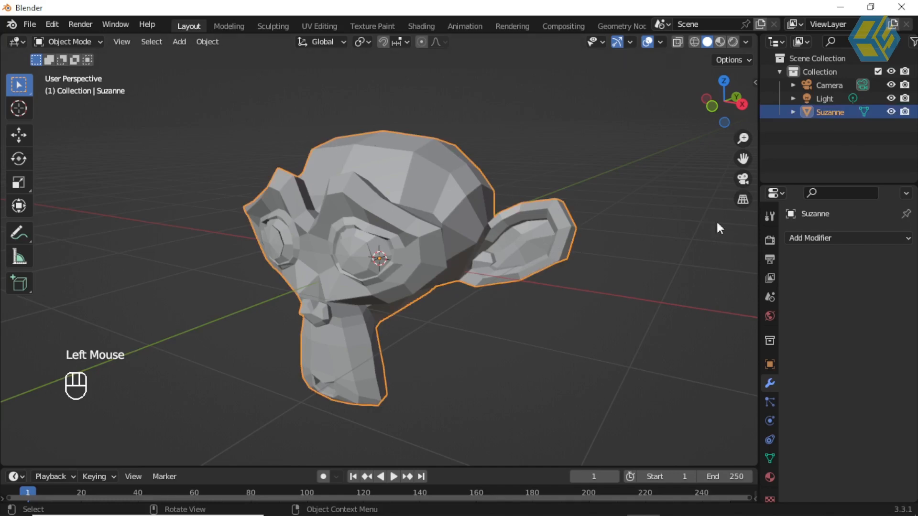
click(861, 235)
click(663, 377)
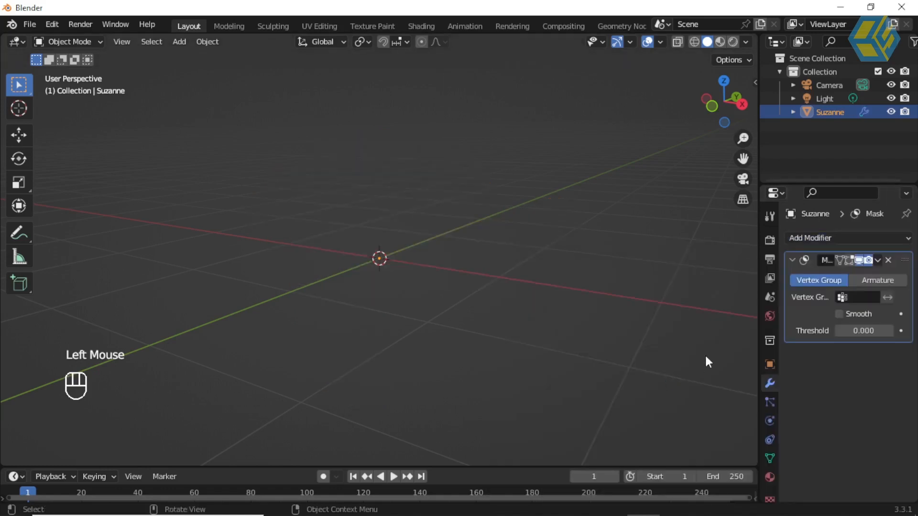
drag(760, 309, 486, 277)
drag(678, 230, 688, 231)
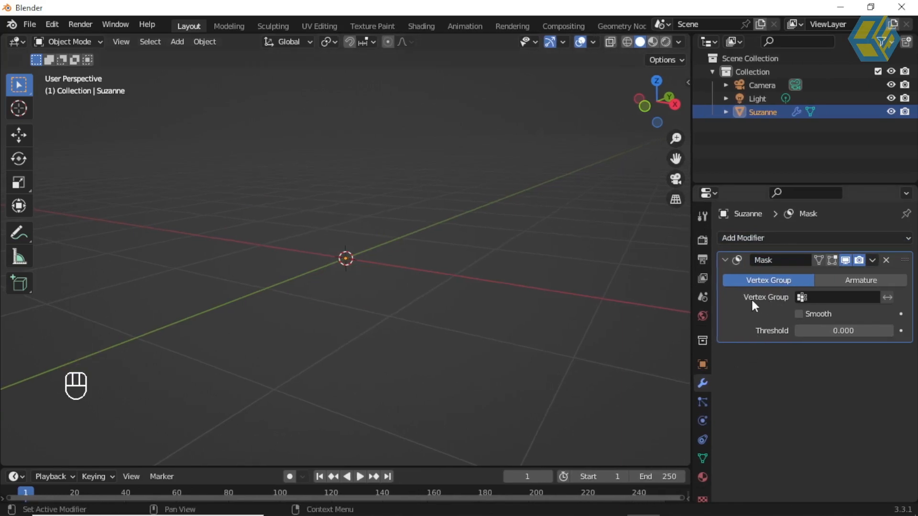
Step: Check which vertex groups the Mask modifier offers without choosing one
click(797, 297)
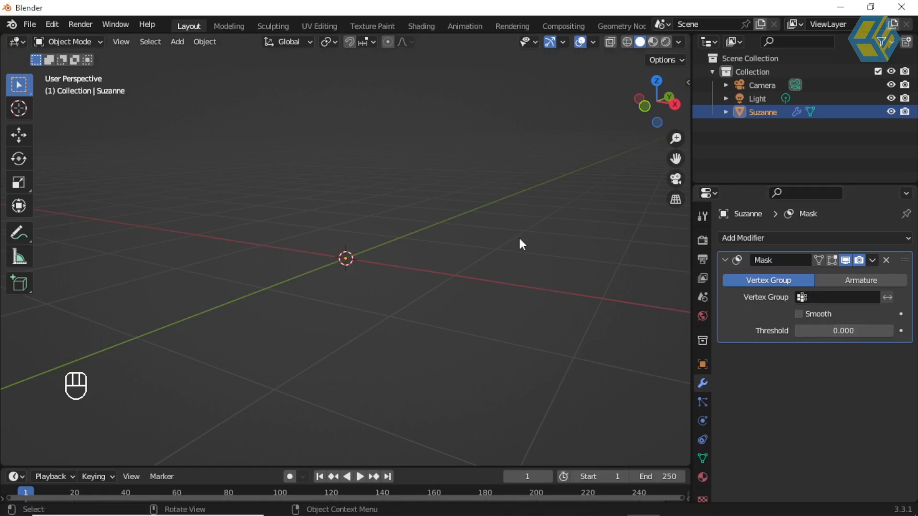
click(796, 302)
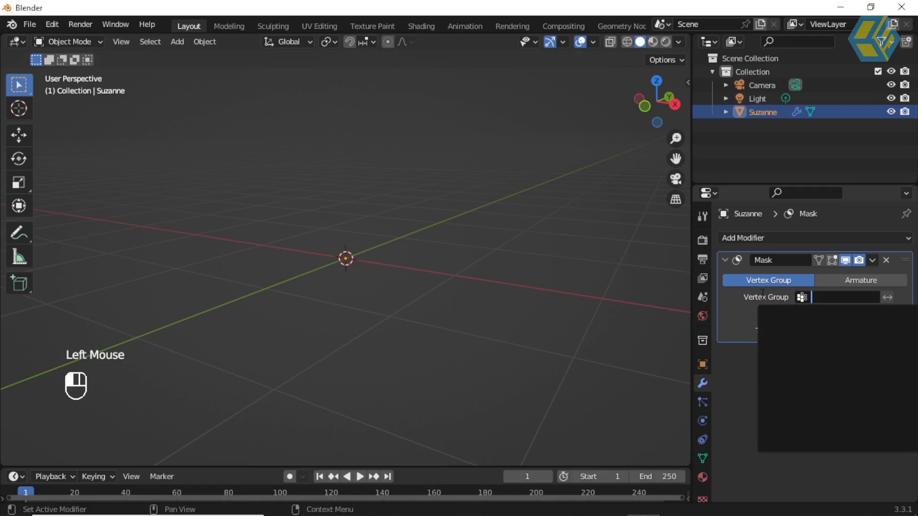
click(749, 301)
click(744, 306)
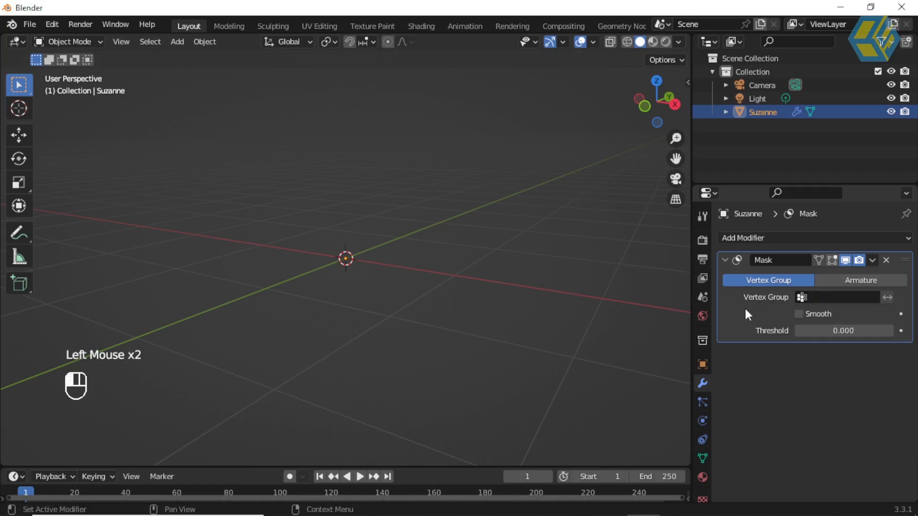
Step: Turn off the Mask modifier's viewport display and keep the monkey selected
click(845, 260)
click(549, 261)
click(397, 215)
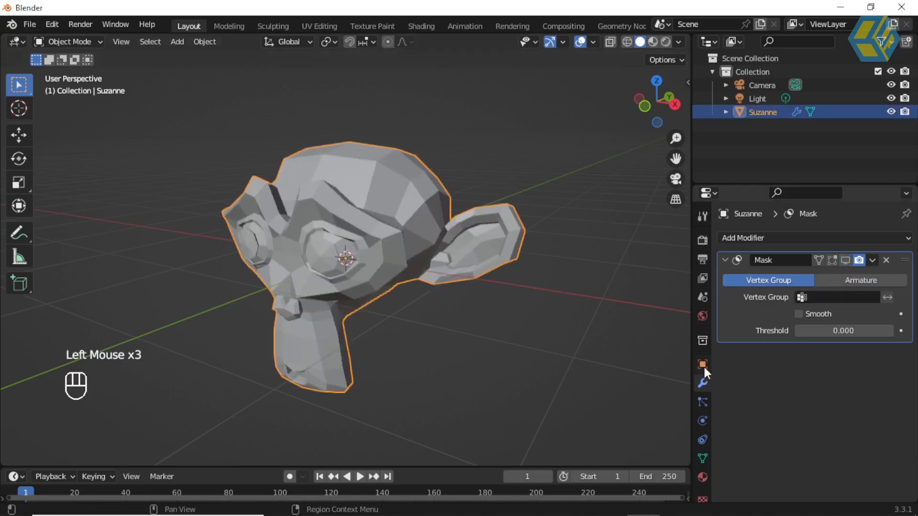
Step: Create a vertex group on the monkey mesh, name it "monyet saya" and collapse the vertex group list
click(702, 458)
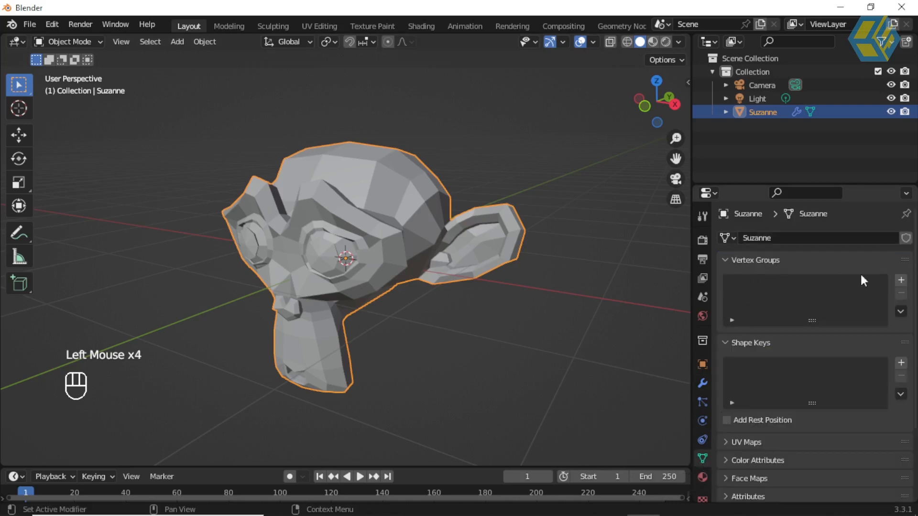
click(900, 280)
double_click(751, 285)
text(monye)
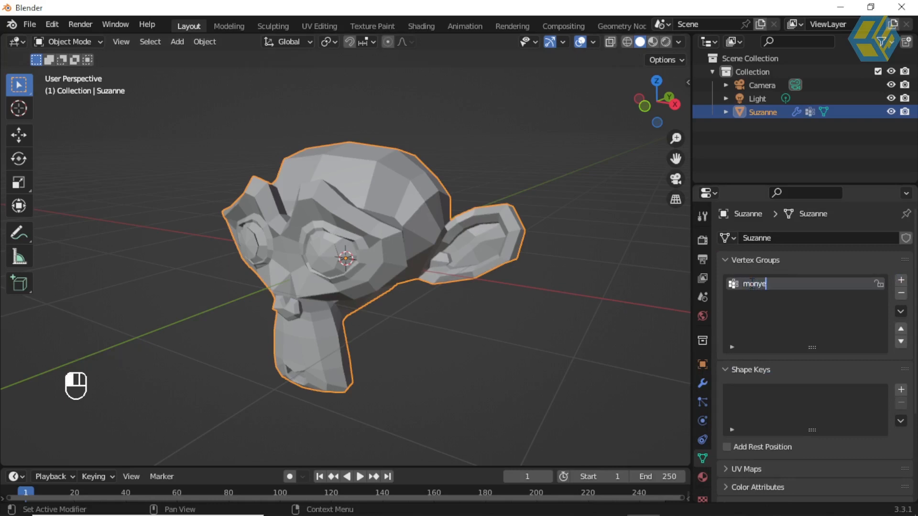
text(y)
key(BackSpace)
text(t saya)
click(759, 297)
click(724, 261)
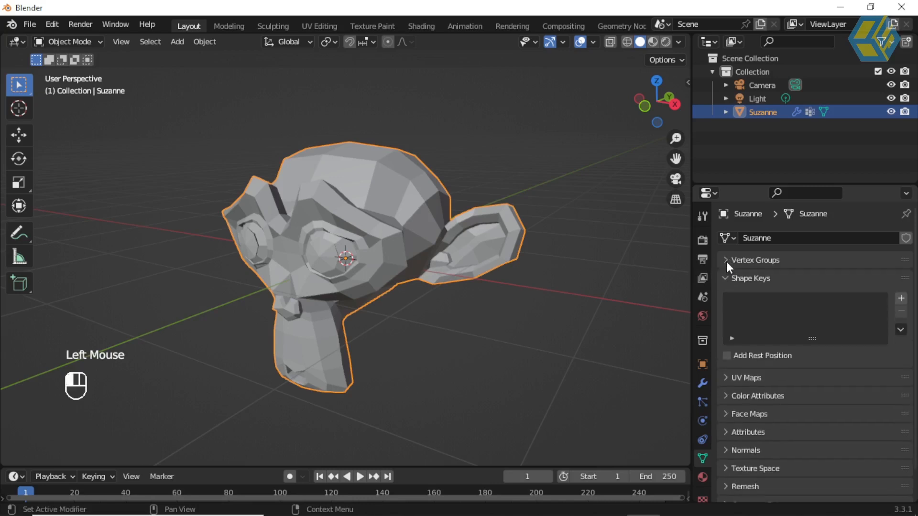
Step: Assign the "monyet saya" vertex group to the Mask modifier
click(703, 382)
click(797, 297)
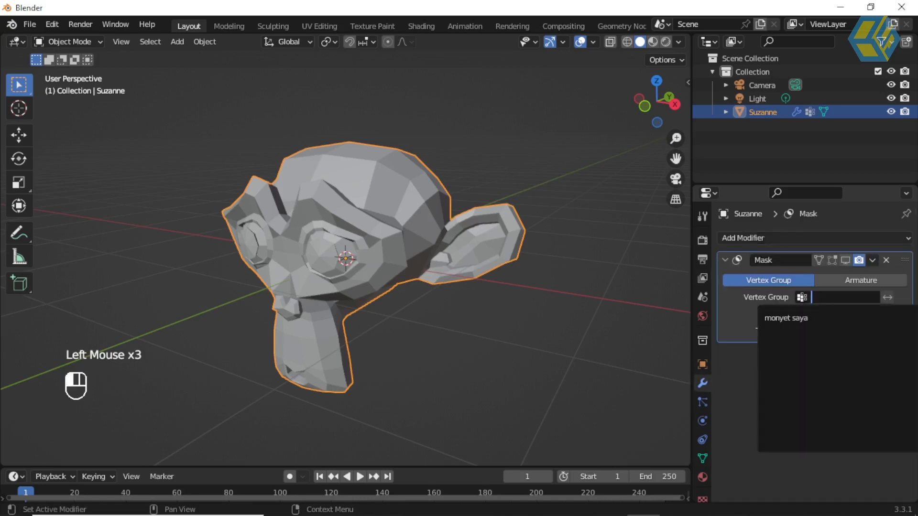
click(783, 319)
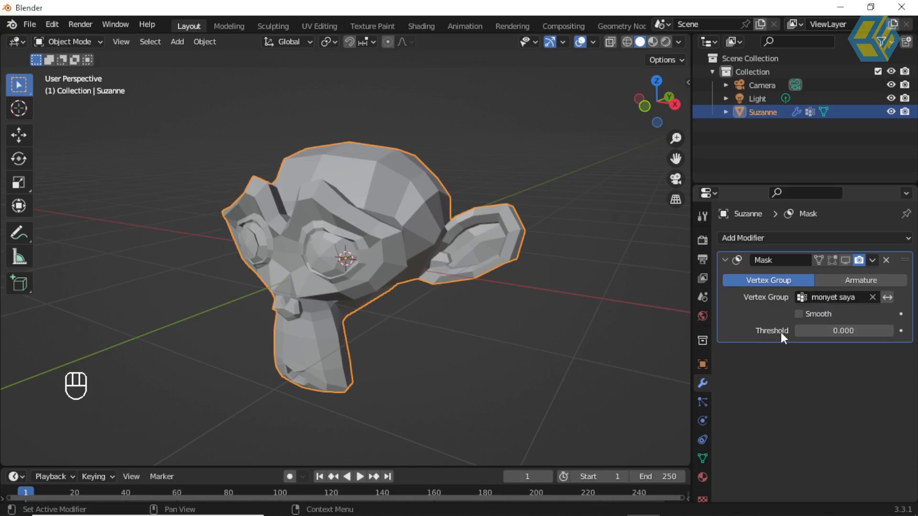
Step: Preview the Mask modifier's effect on the monkey in the viewport and hide it again
click(845, 260)
mouse_move(795, 331)
mouse_down()
mouse_move(892, 331)
mouse_move(795, 332)
mouse_up()
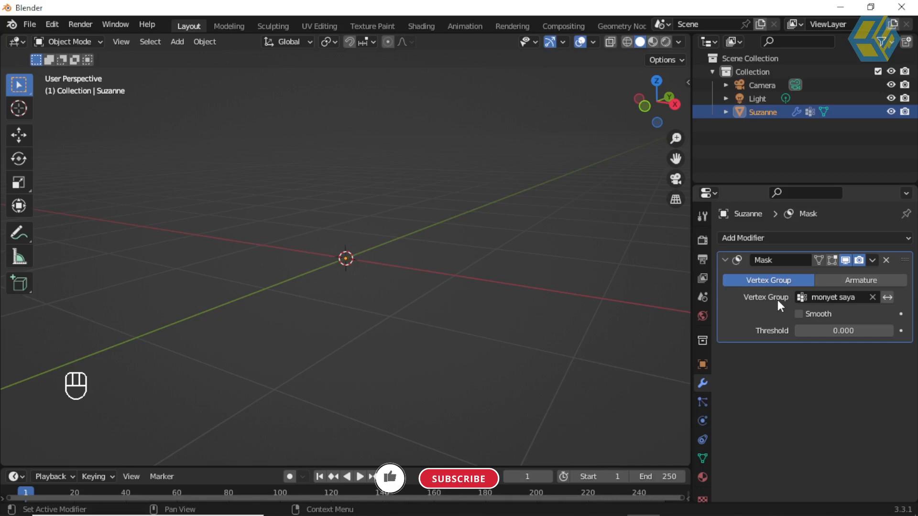
click(845, 259)
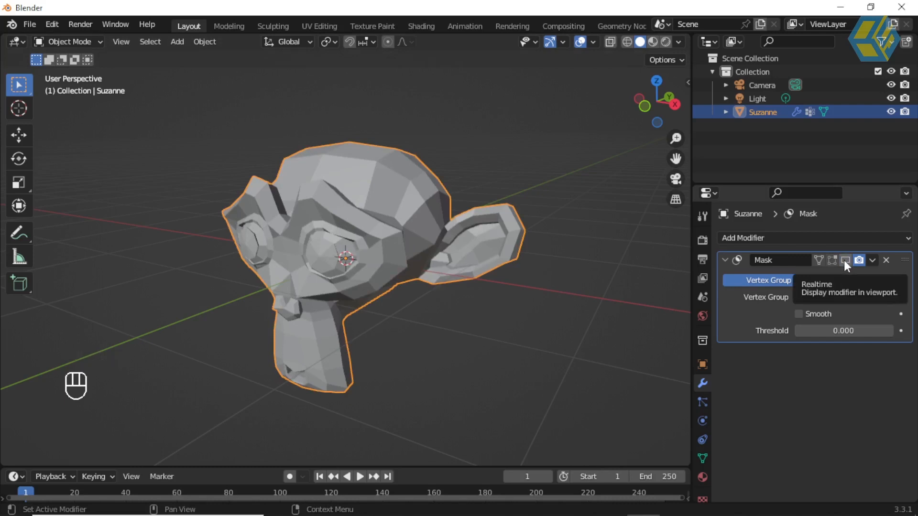
Step: Switch the selected monkey from Object Mode to Weight Paint mode
click(432, 162)
click(289, 180)
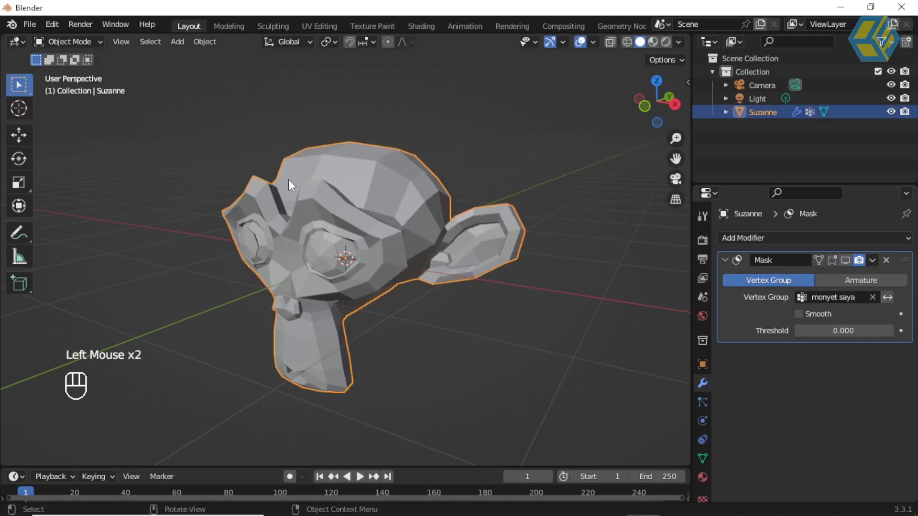
click(81, 42)
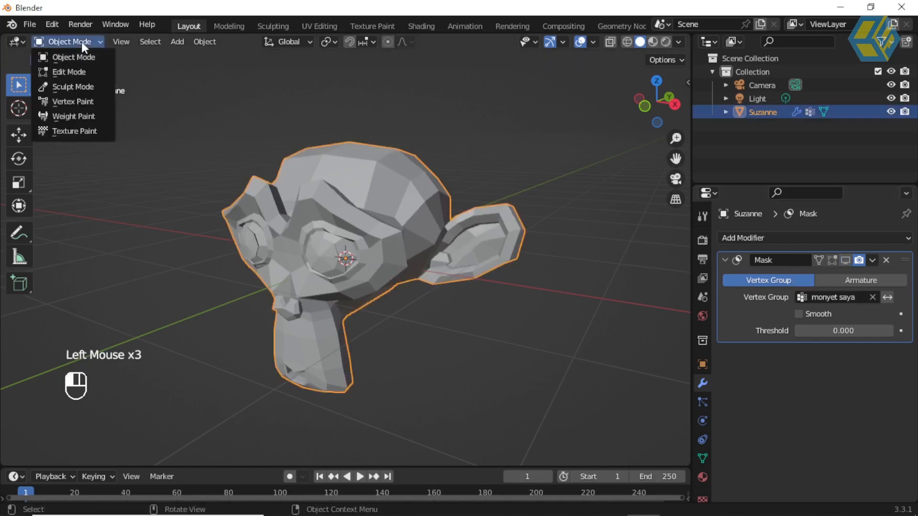
click(82, 115)
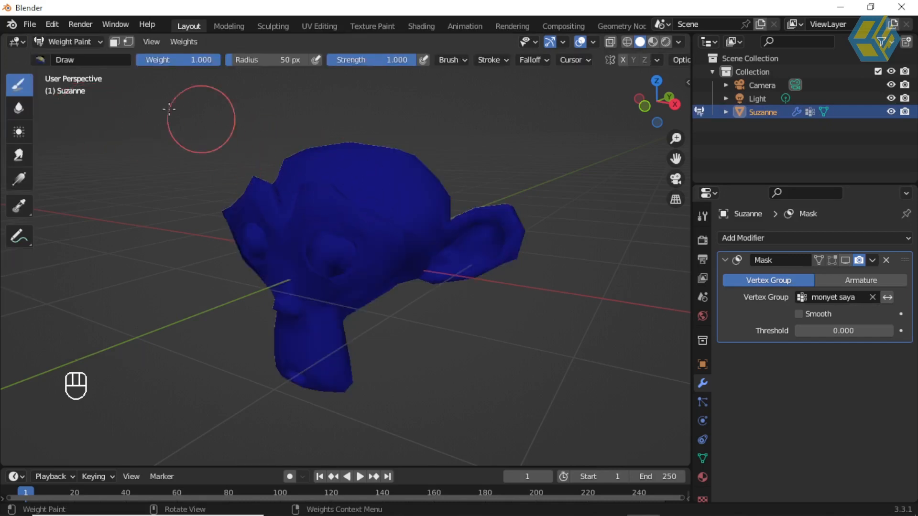
Step: In front view, apply a linear weight Gradient across the monkey's head from one ear to the other
mouse_move(360, 193)
middle_down()
mouse_move(420, 182)
mouse_move(410, 180)
middle_up()
middle_click(410, 180)
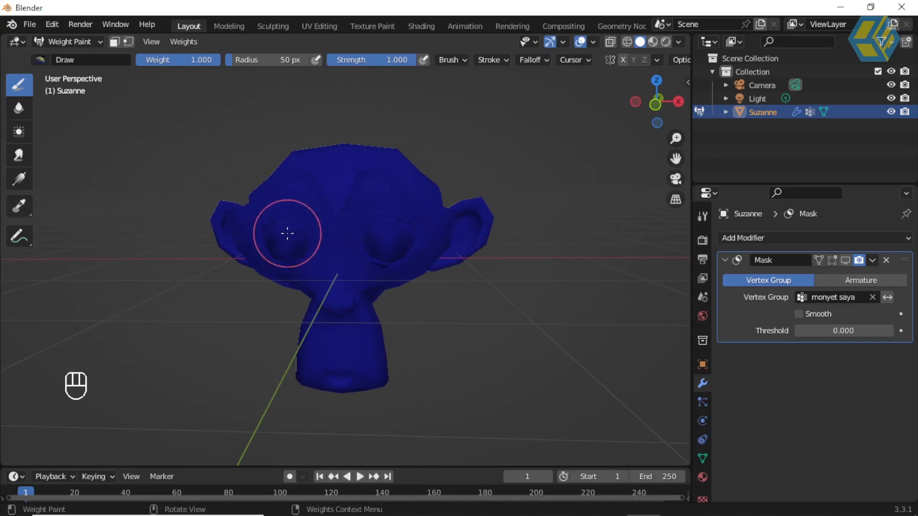
click(17, 183)
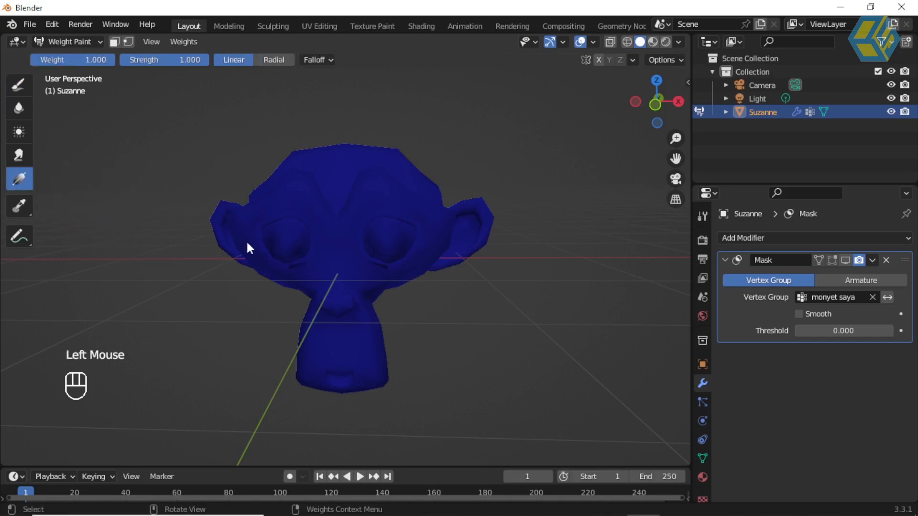
key(KP_1)
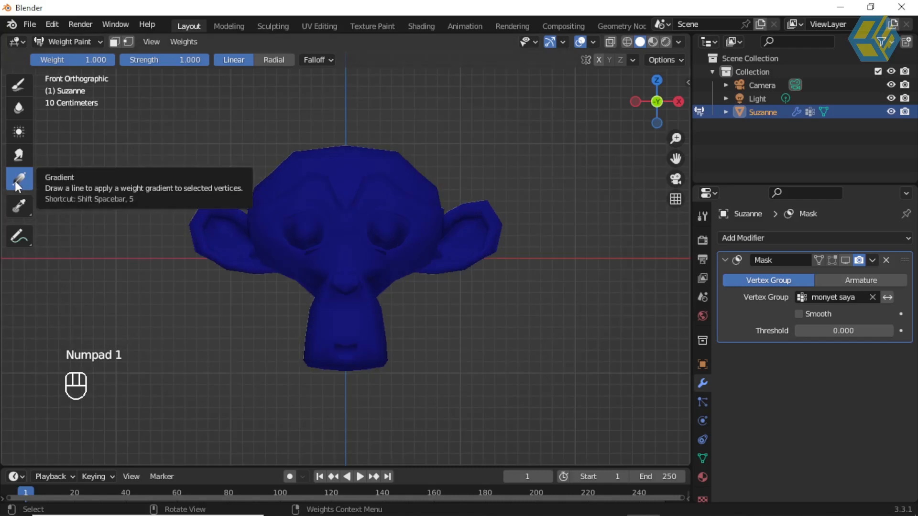
drag(191, 228, 498, 226)
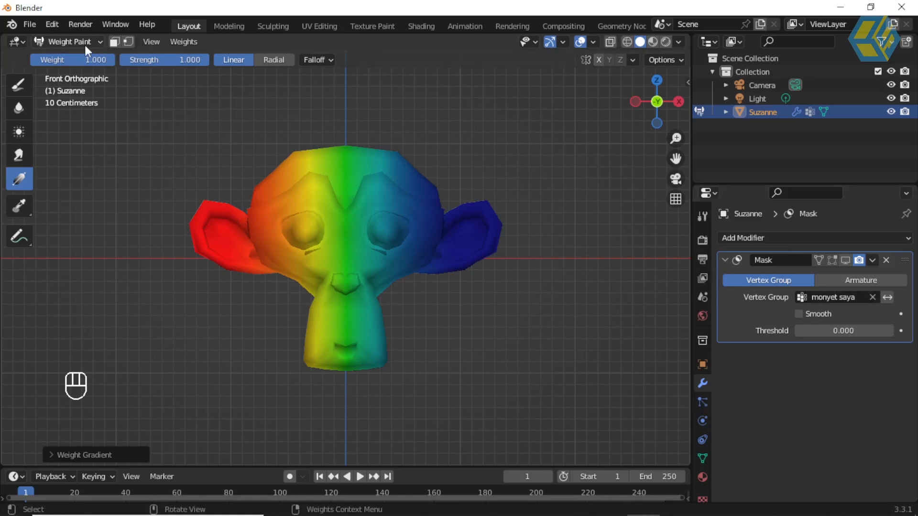
Step: Show the Mask modifier in the viewport and raise its Threshold to 0.161 to cut away the low-weight side
middle_drag(468, 210, 459, 251)
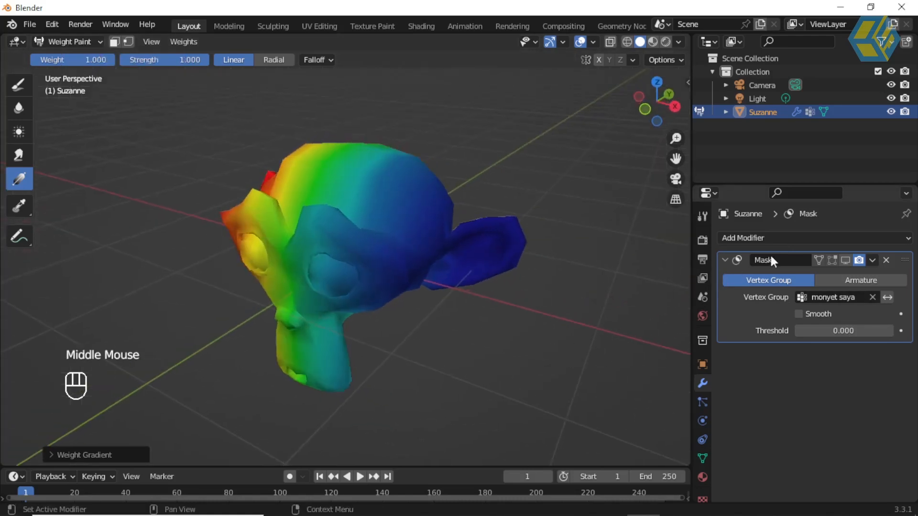
click(845, 260)
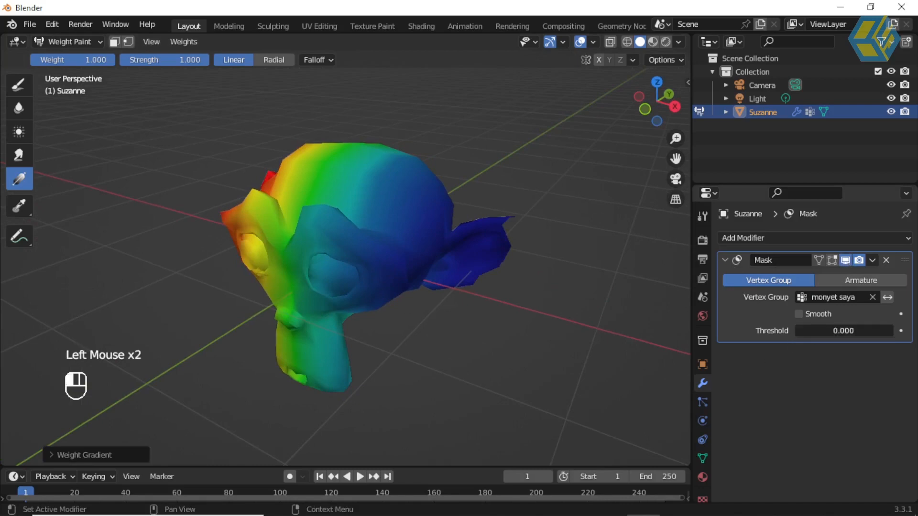
click(851, 315)
click(843, 333)
mouse_move(795, 332)
mouse_down()
mouse_move(892, 333)
mouse_move(796, 333)
mouse_up()
click(815, 338)
drag(858, 330, 794, 330)
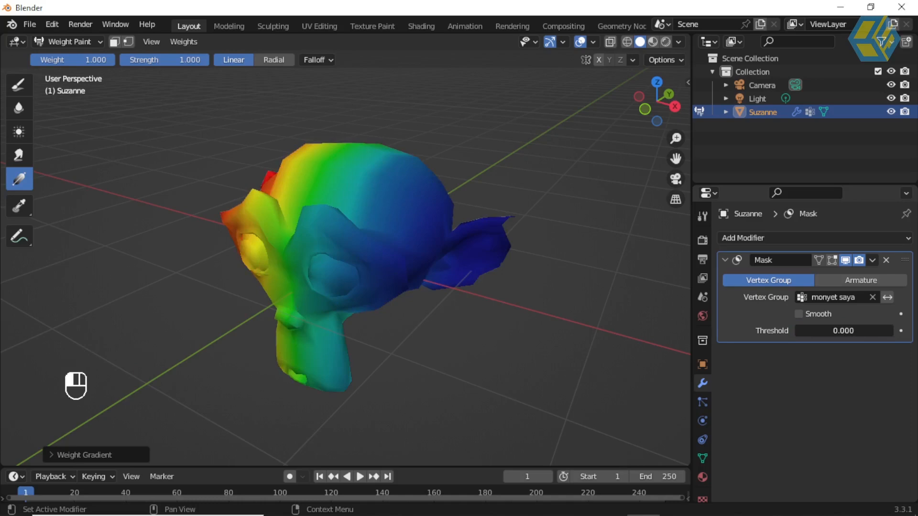
mouse_move(795, 330)
mouse_down()
mouse_move(893, 330)
mouse_move(811, 330)
mouse_up()
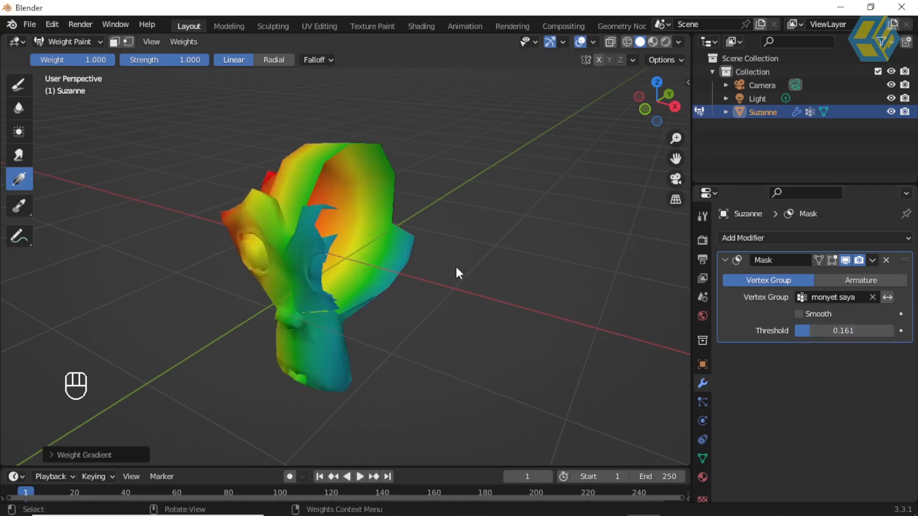
middle_drag(422, 243, 410, 213)
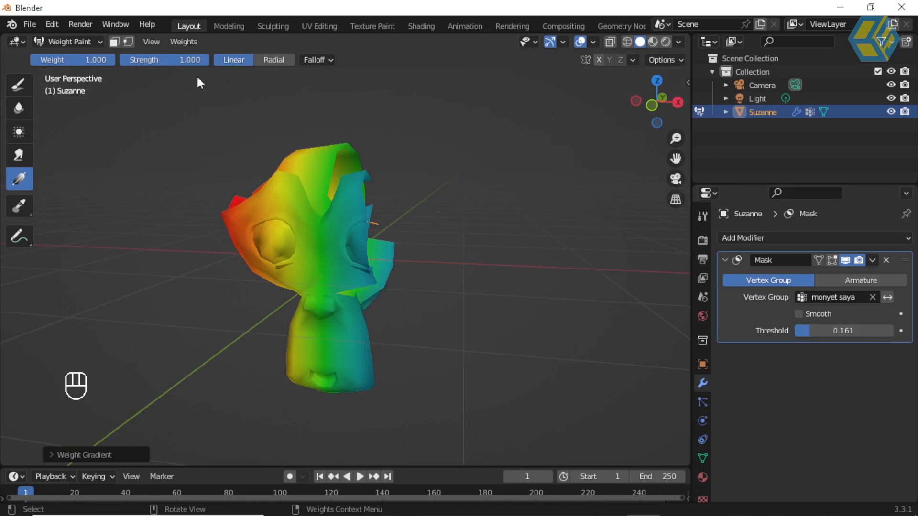
Step: Return the monkey to Object Mode, vary the Mask modifier's Threshold and bring it down to 0
click(81, 43)
click(80, 56)
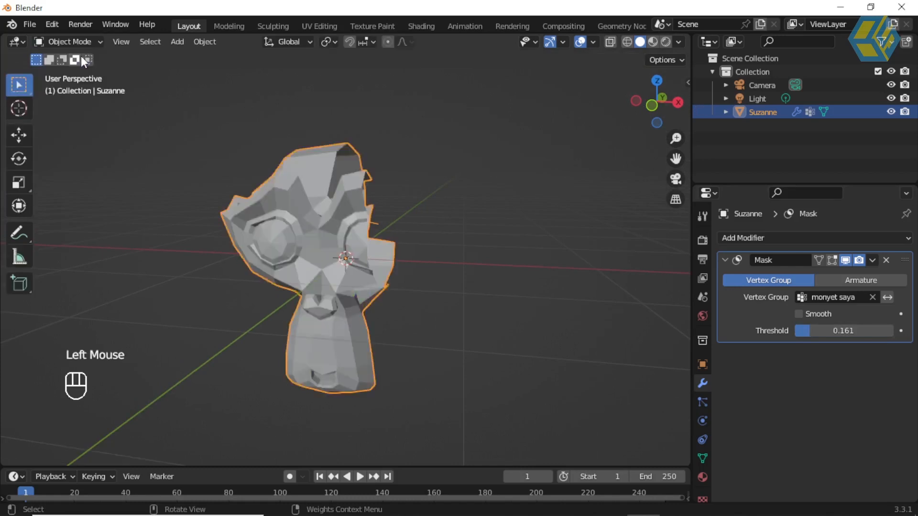
mouse_move(807, 333)
mouse_down()
mouse_move(849, 333)
mouse_move(797, 332)
mouse_move(865, 333)
mouse_move(814, 333)
mouse_up()
middle_drag(445, 240, 299, 155)
drag(814, 331, 794, 331)
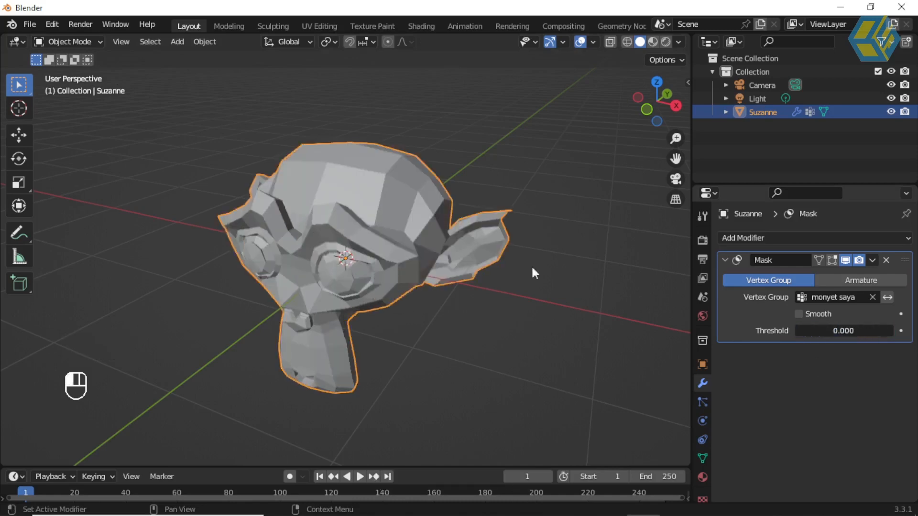
click(65, 42)
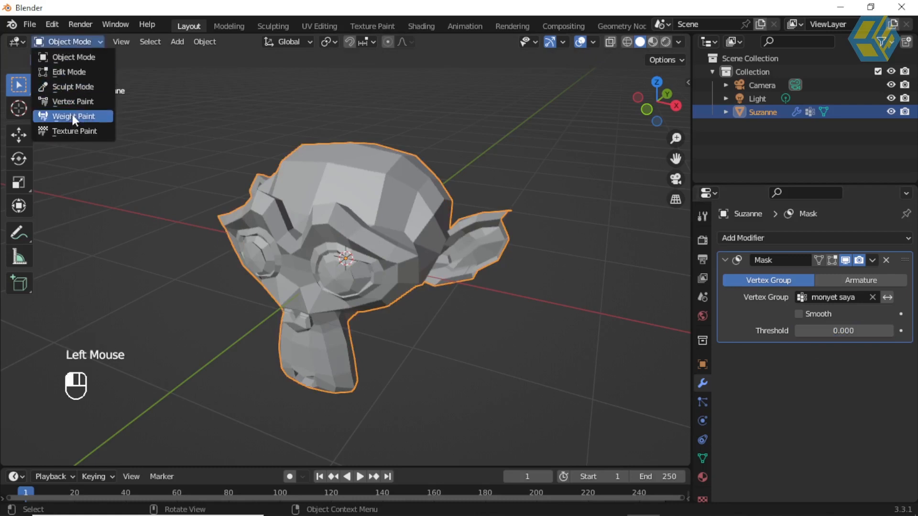
click(760, 333)
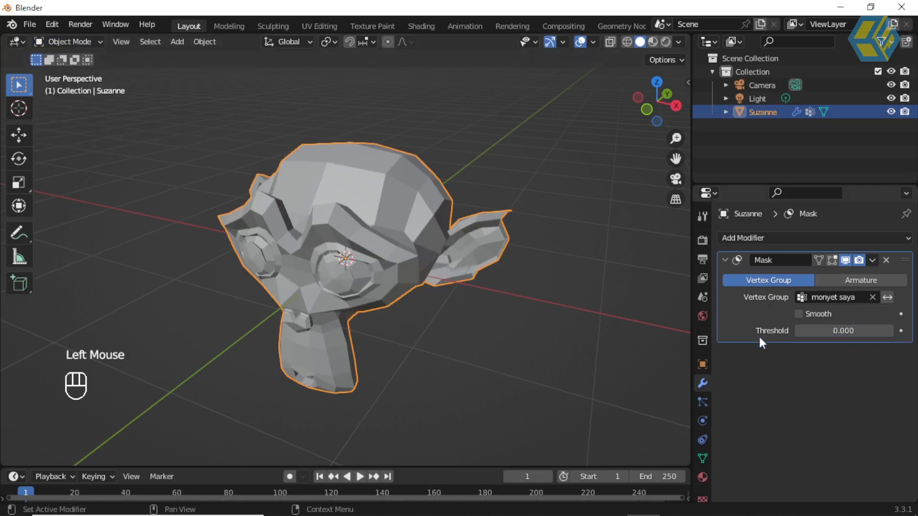
Step: Try the Mask modifier's Threshold with Smooth enabled, and remove the modifier from the monkey
double_click(843, 331)
click(842, 343)
click(800, 314)
drag(804, 330, 753, 331)
click(799, 314)
click(807, 314)
mouse_move(810, 330)
mouse_down()
mouse_move(854, 331)
mouse_move(794, 330)
mouse_up()
middle_drag(541, 214, 574, 215)
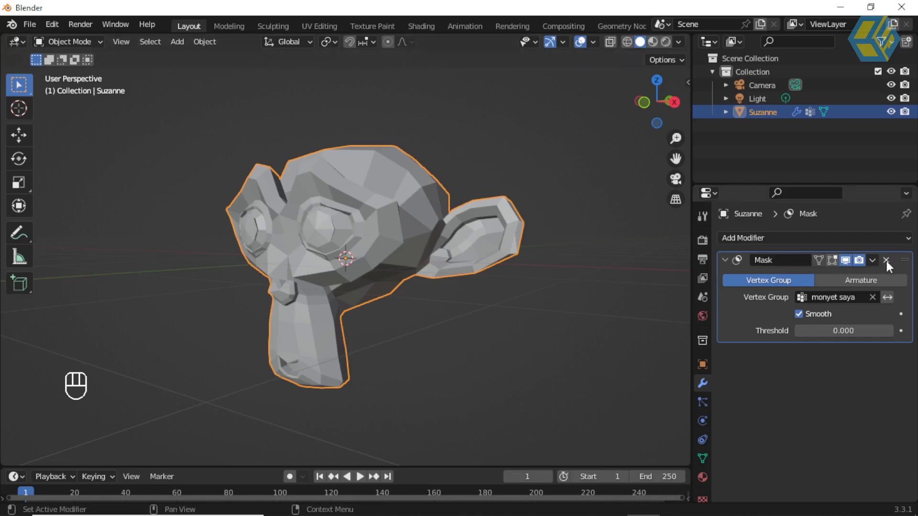
click(885, 259)
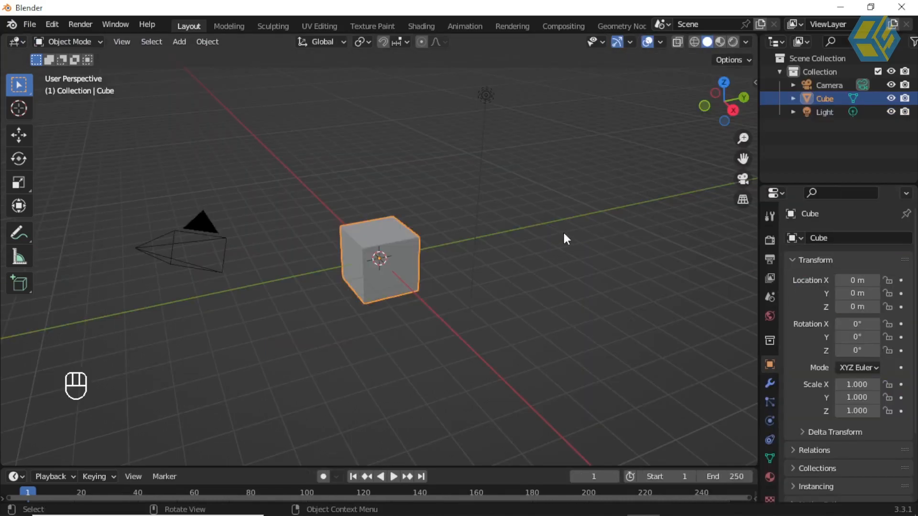
Step: Bring up the modifier settings of the default cube and look at the cube more closely
click(769, 382)
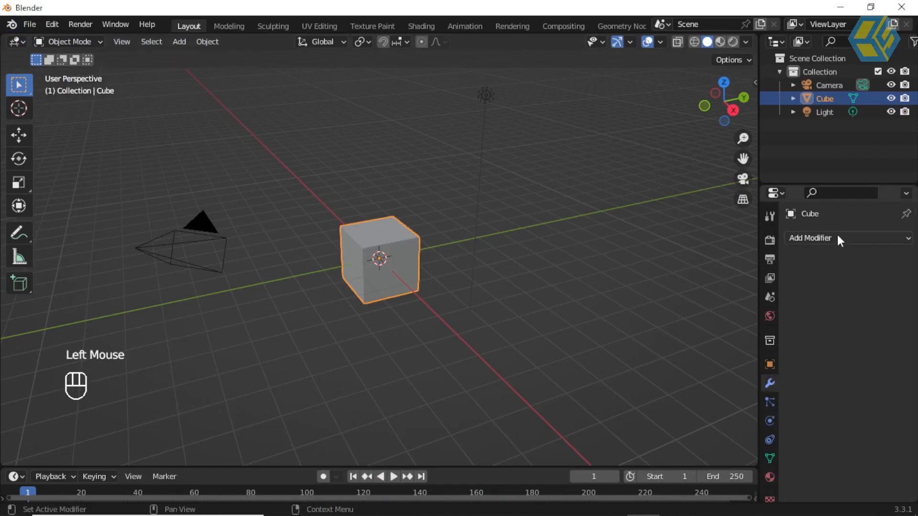
click(837, 236)
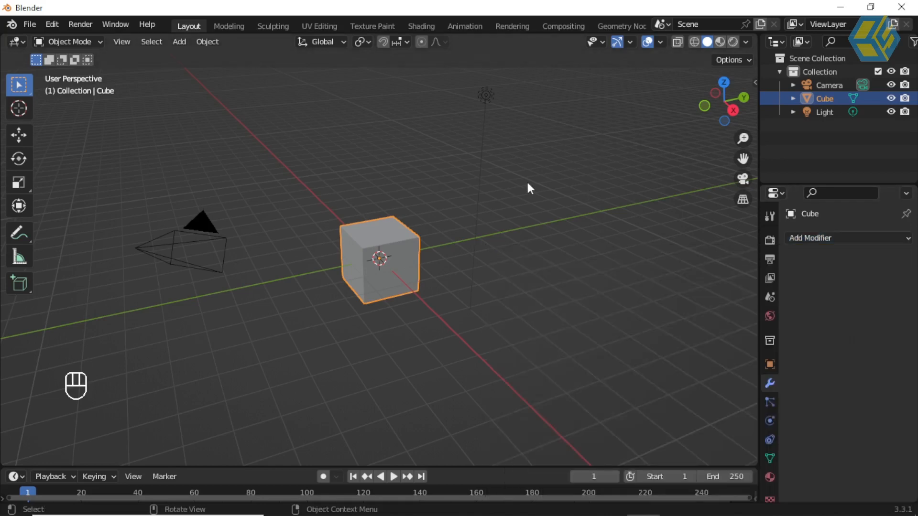
middle_drag(517, 196, 565, 207)
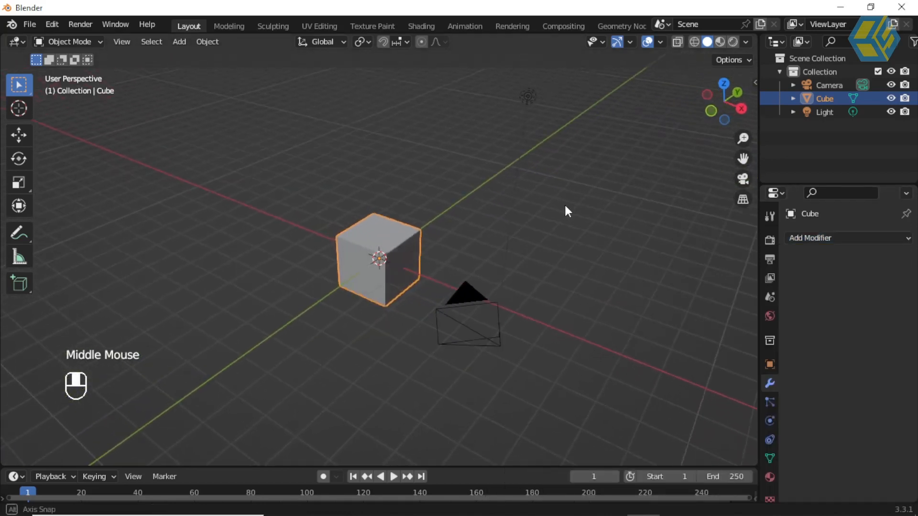
scroll(467, 218, up, 2)
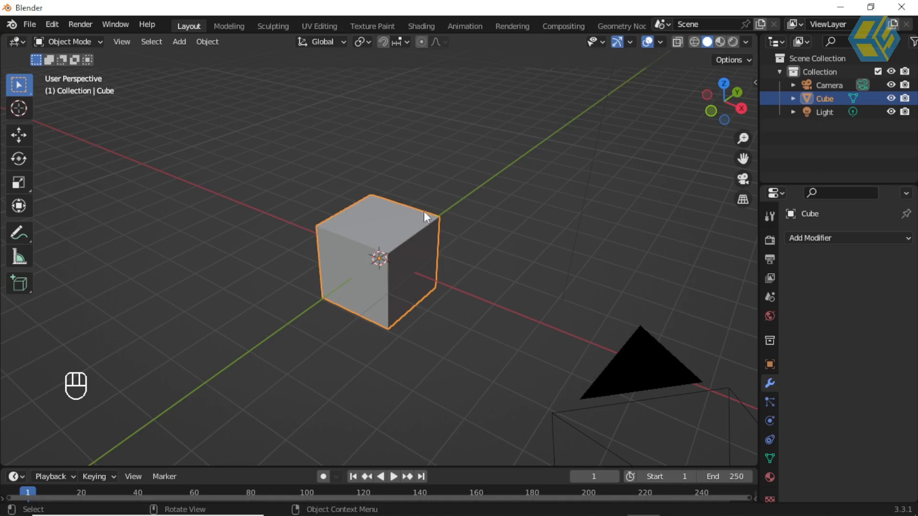
middle_drag(486, 249, 474, 246)
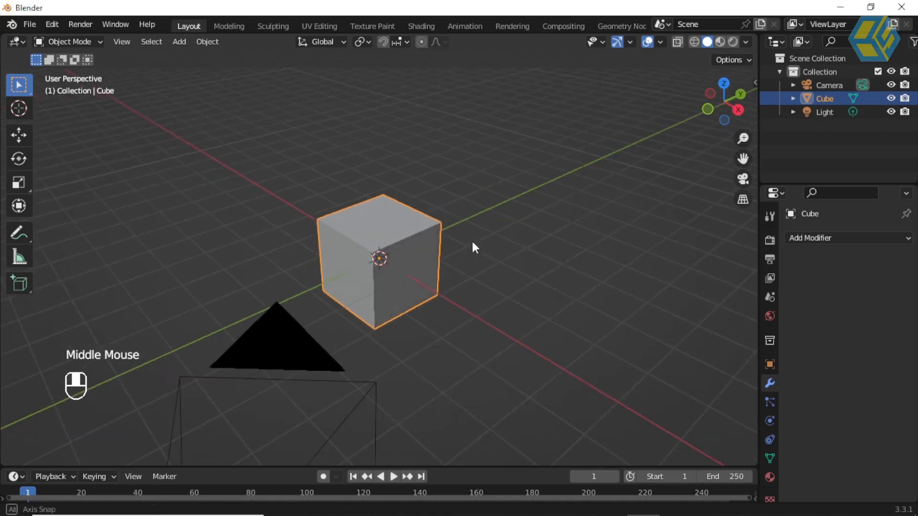
click(497, 228)
click(431, 243)
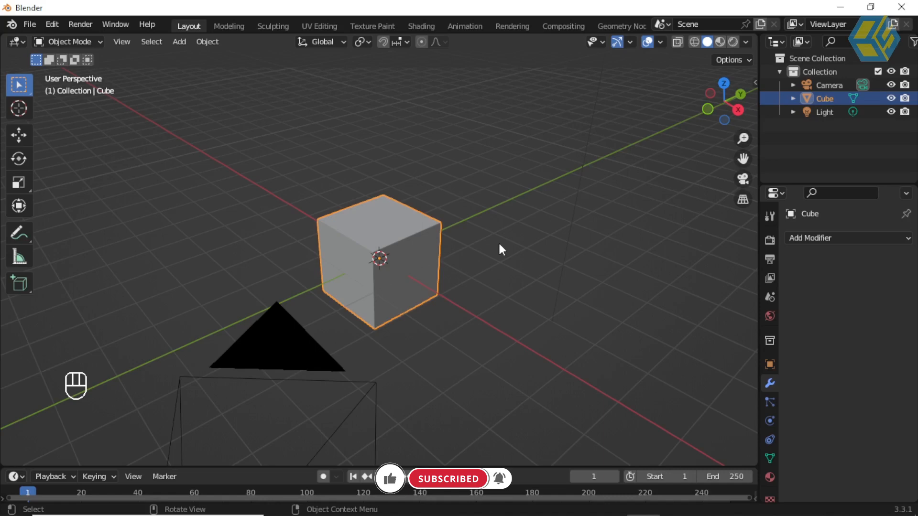
click(513, 257)
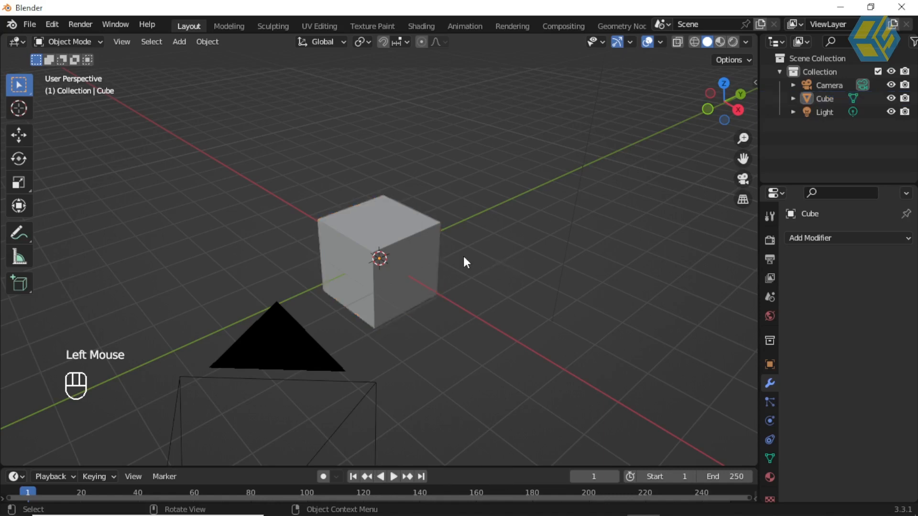
middle_drag(463, 256, 449, 257)
middle_click(450, 259)
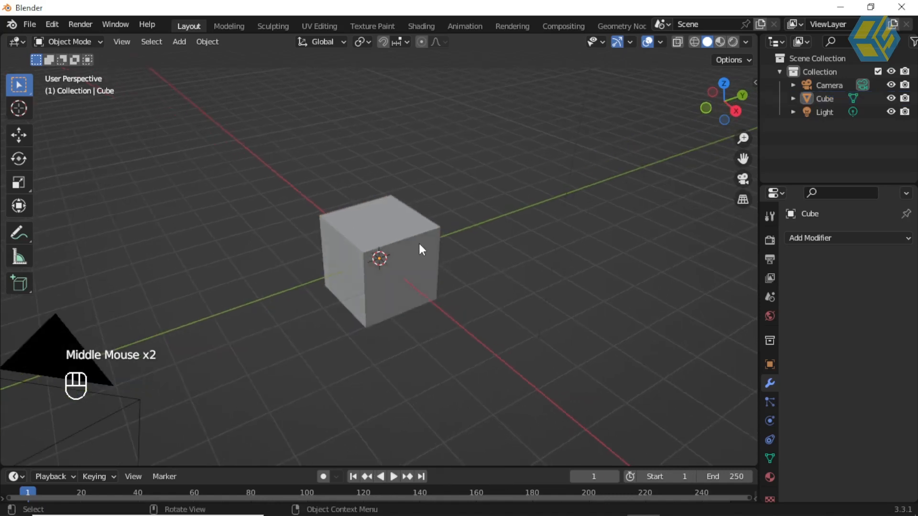
click(420, 244)
scroll(420, 249, up, 1)
middle_drag(426, 238, 524, 227)
click(520, 229)
click(462, 240)
click(424, 241)
scroll(420, 252, down, 2)
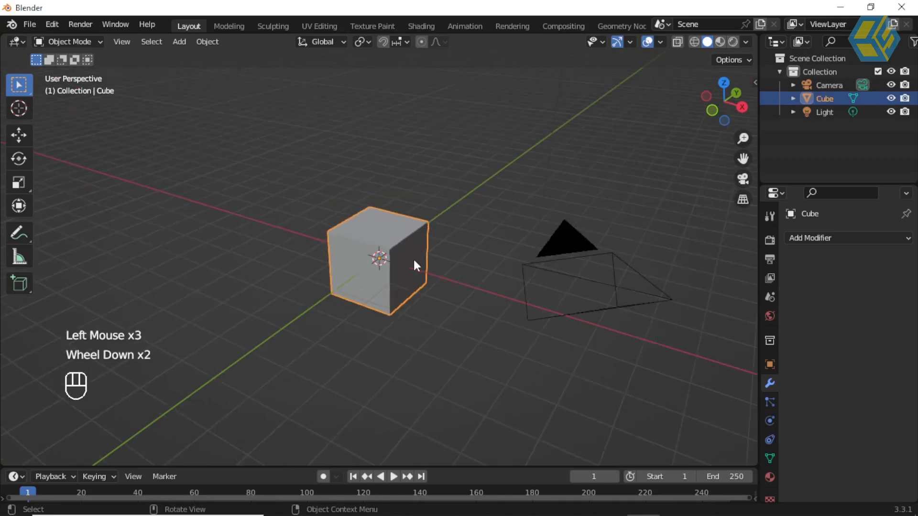
Step: Add a Mirror modifier to the selected cube
click(417, 246)
click(414, 246)
click(820, 239)
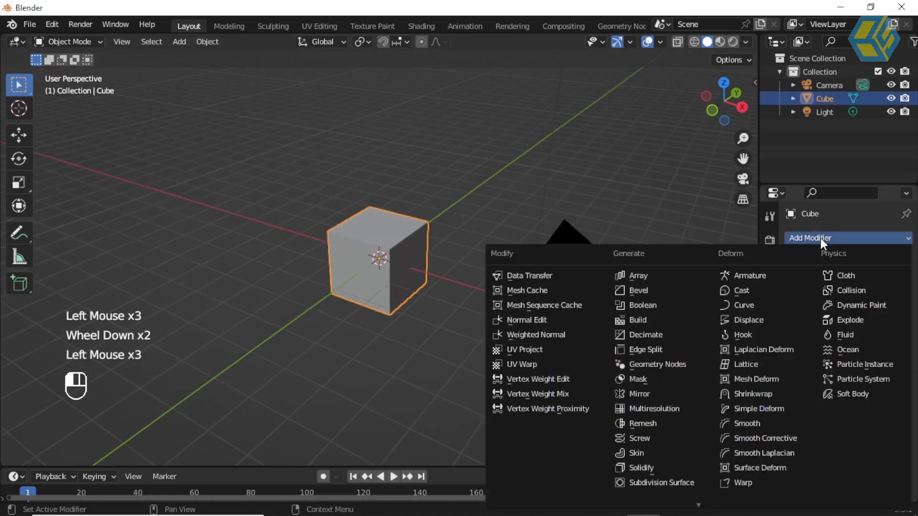
click(659, 391)
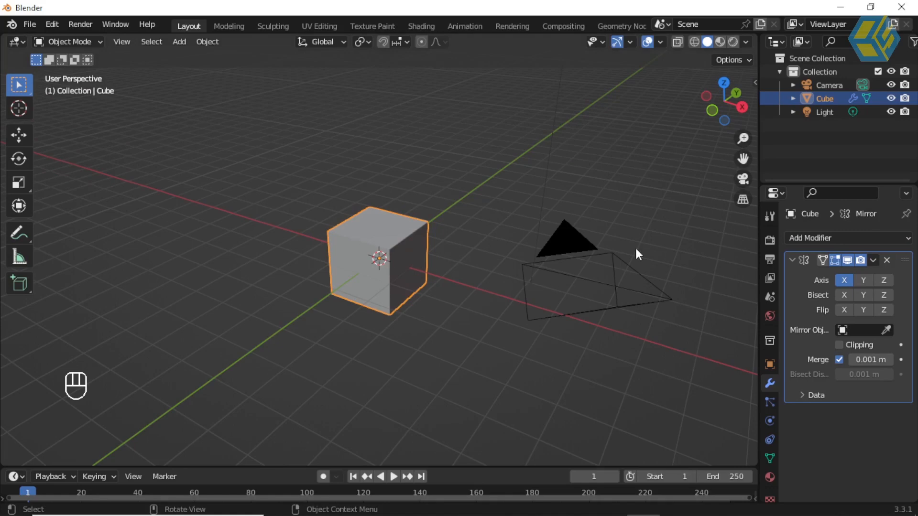
Step: In Edit Mode, move the cube's whole mesh along X away from its origin to separate it from its mirrored copy
click(69, 42)
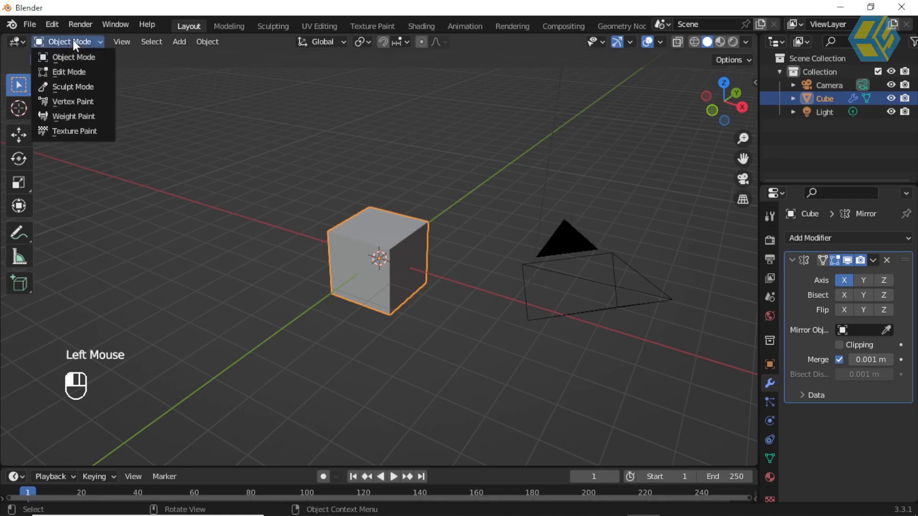
click(81, 70)
click(19, 136)
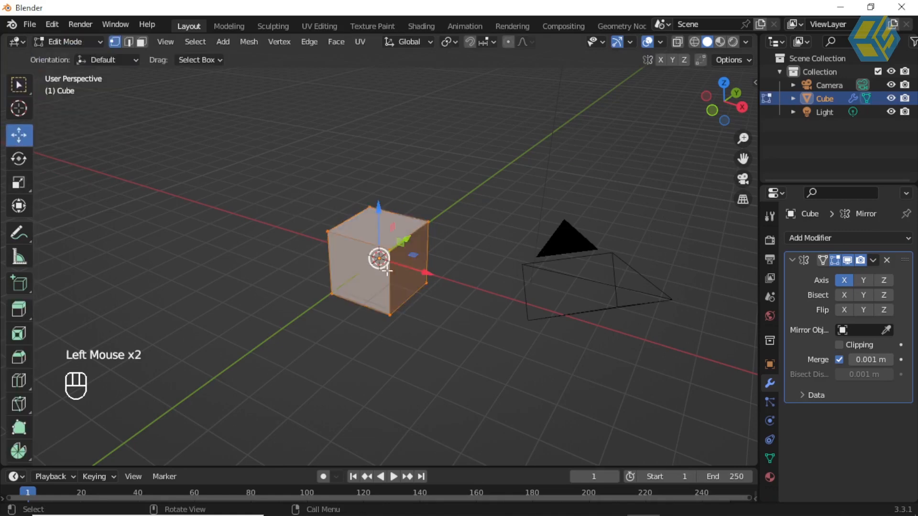
drag(424, 273, 483, 270)
middle_drag(499, 258, 471, 263)
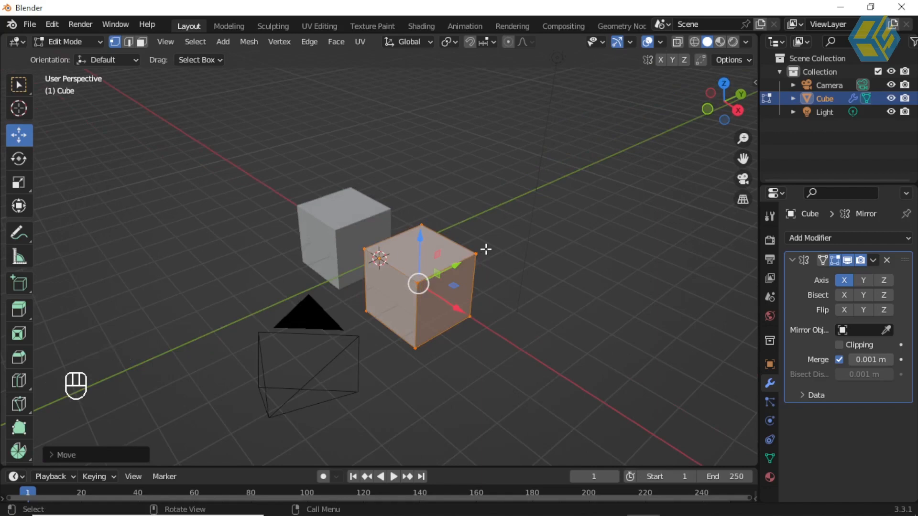
Step: Select the whole mesh and move it back along X until it meets its mirrored copy
middle_drag(464, 276, 490, 309)
scroll(490, 276, up, 2)
scroll(490, 276, up, 1)
scroll(491, 276, up, 1)
scroll(484, 285, down, 1)
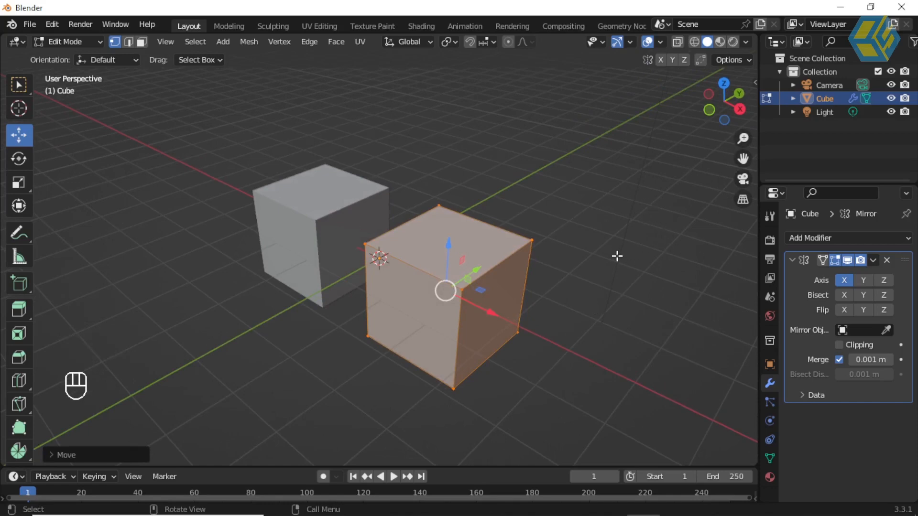
middle_drag(595, 267, 600, 266)
middle_click(600, 267)
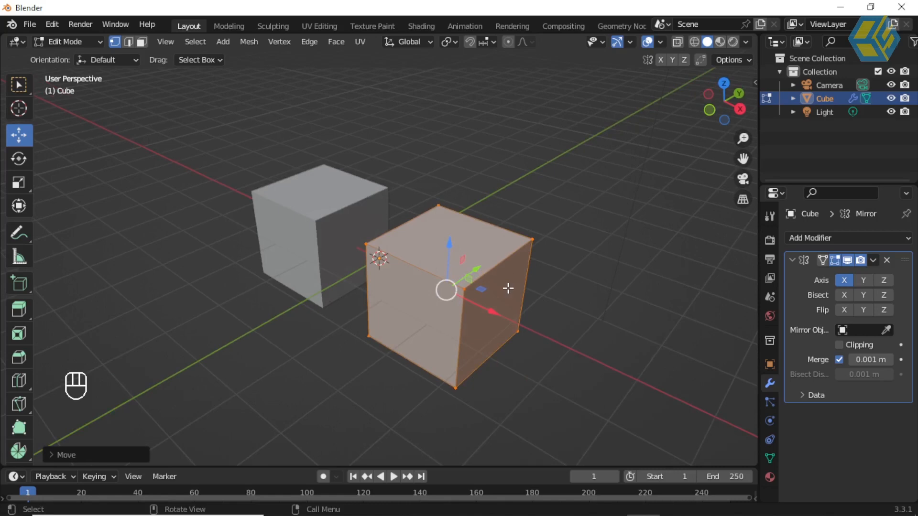
click(567, 237)
key(a)
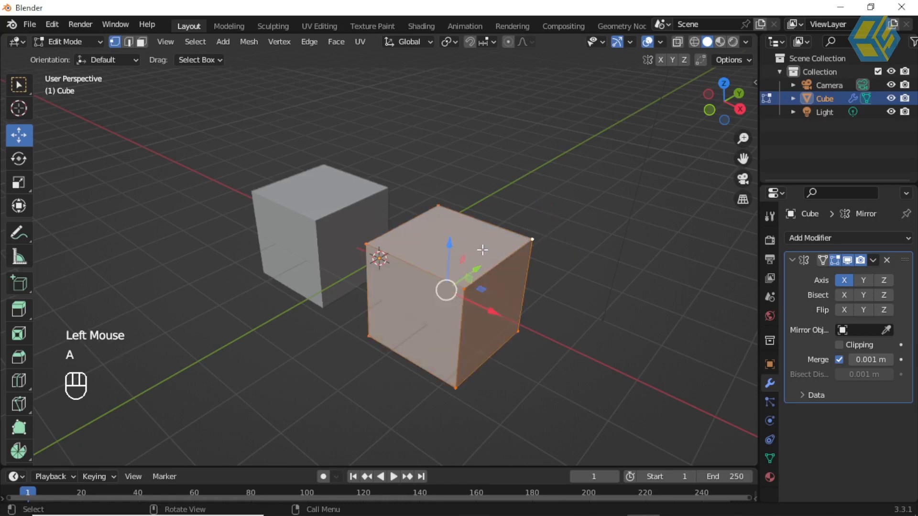
middle_drag(497, 315, 506, 295)
drag(506, 295, 469, 290)
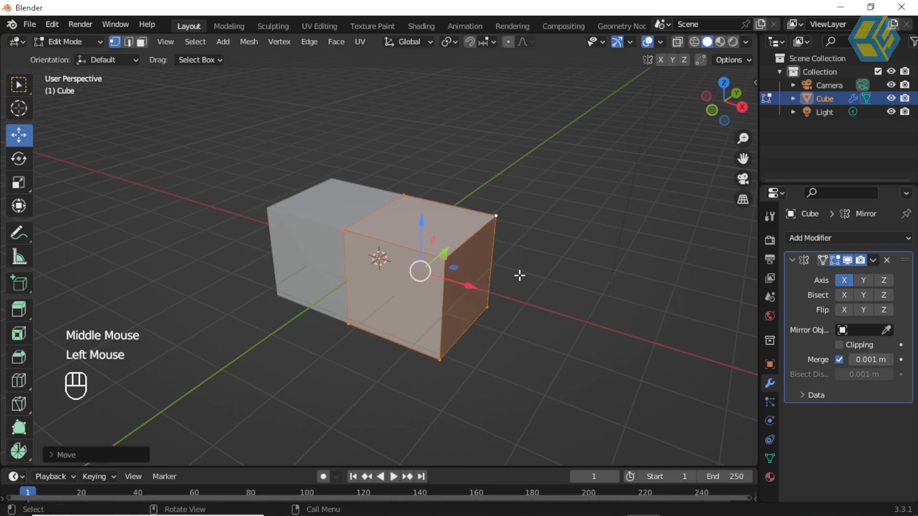
Step: In face selection mode, select the cube's front face and move it far out along Y to lengthen the body
click(427, 298)
click(141, 42)
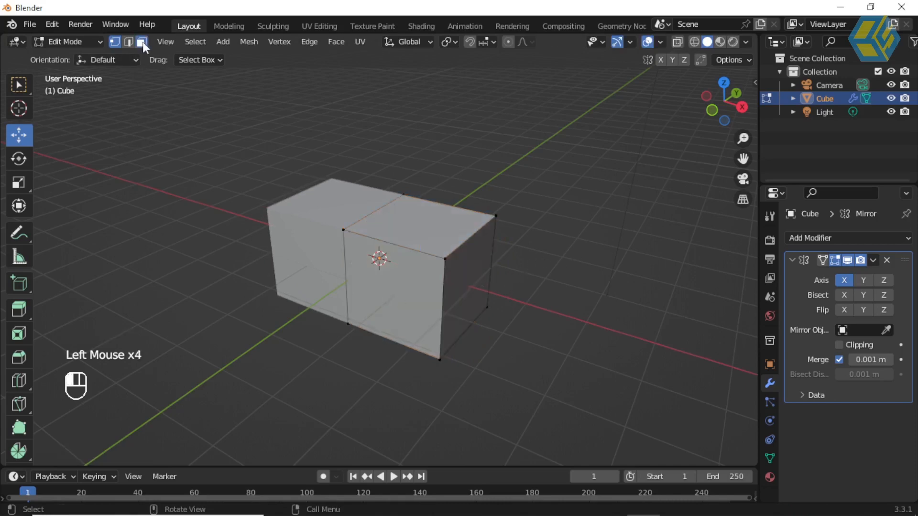
scroll(378, 268, down, 2)
click(383, 273)
middle_drag(384, 273, 357, 311)
drag(416, 266, 148, 366)
scroll(215, 359, up, 1)
middle_drag(215, 358, 395, 278)
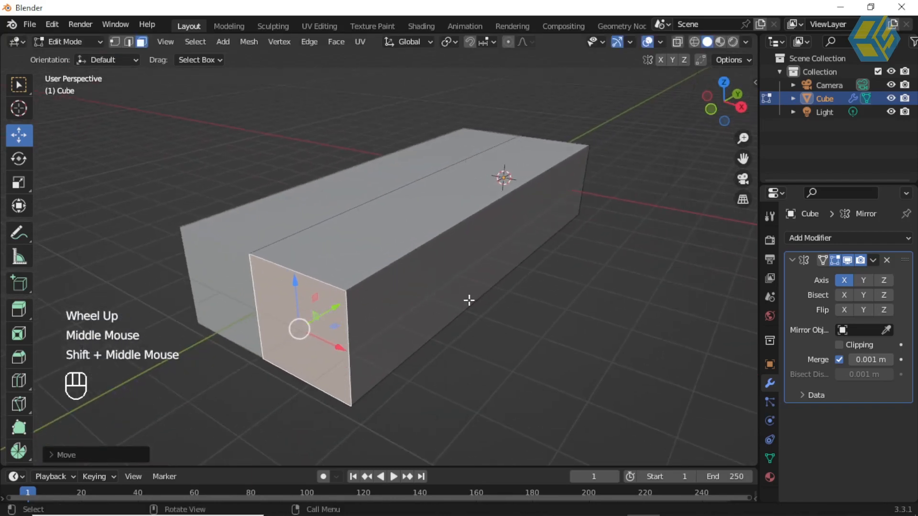
Step: Scale the front face down to a small tip and move it along X to the mirror line to form a nose
key(s)
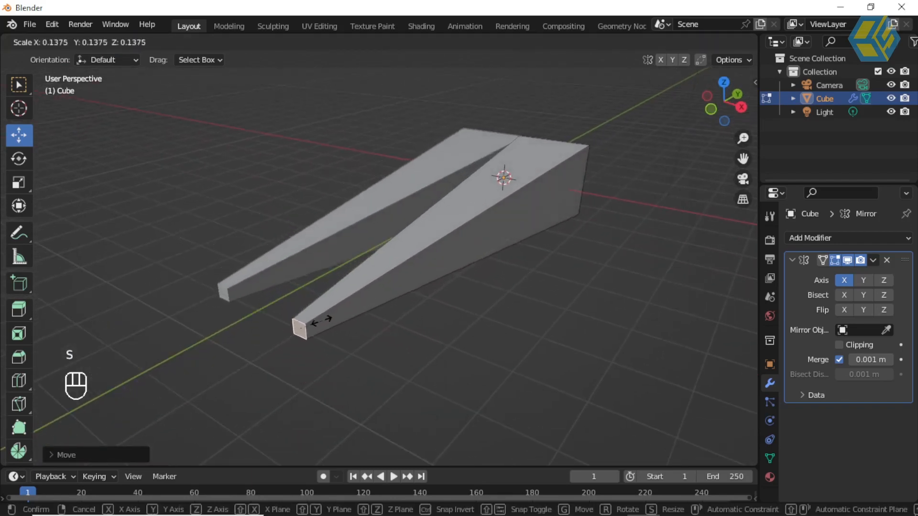
click(314, 324)
drag(337, 348, 292, 330)
Step: Extrude the long outer side face outward into a wing and scale down its end face
click(506, 201)
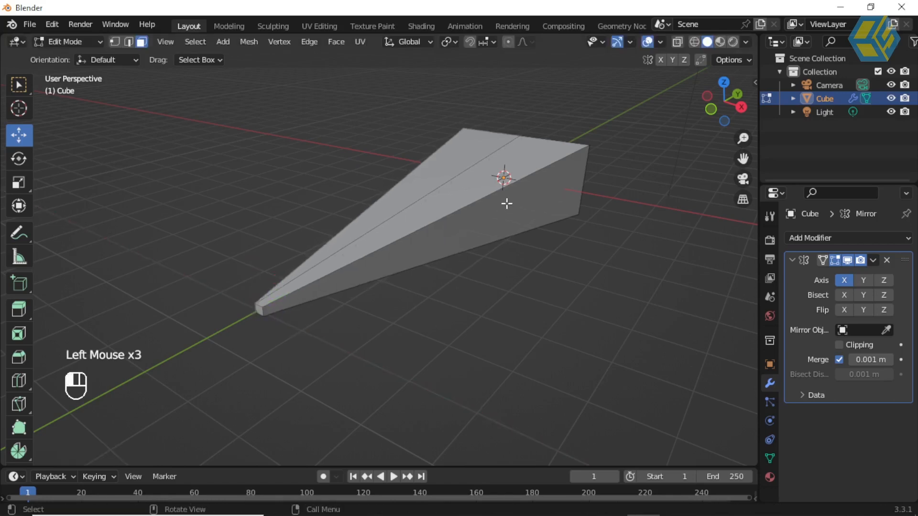
key(e)
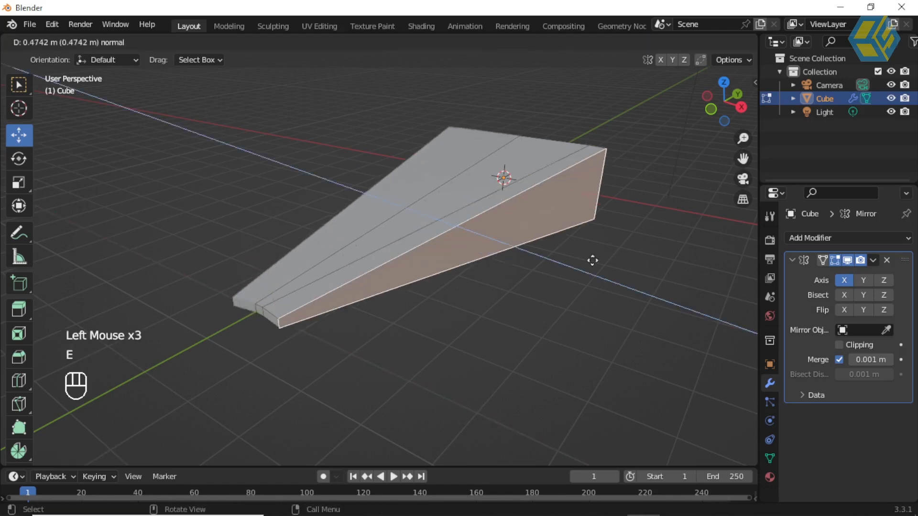
click(696, 300)
key(s)
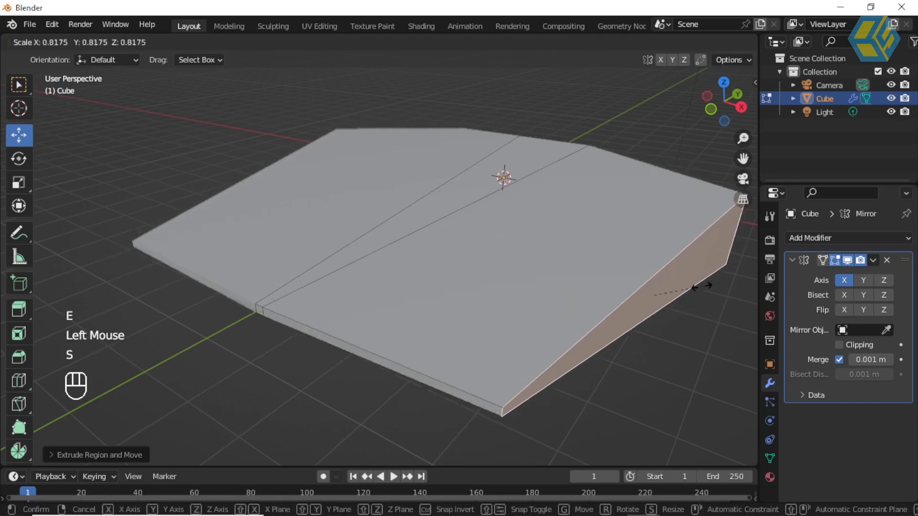
click(675, 298)
middle_drag(674, 297, 131, 155)
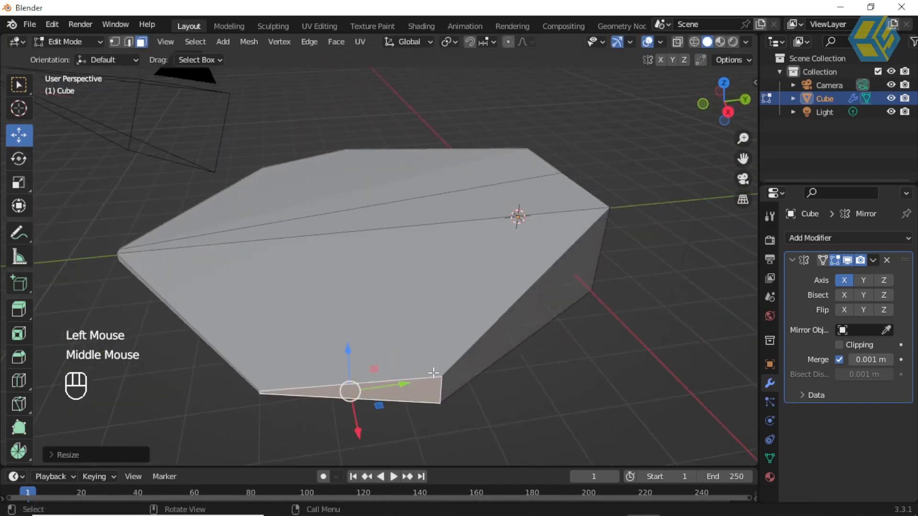
Step: Move the wing's outer end face back along Y to sweep the wing towards the rear
drag(427, 383, 653, 369)
mouse_move(654, 369)
middle_down()
mouse_move(651, 377)
mouse_move(647, 336)
mouse_move(639, 367)
mouse_move(667, 358)
middle_up()
scroll(679, 344, up, 2)
middle_drag(690, 328, 691, 320)
scroll(719, 275, down, 3)
shift+middle_drag(719, 275, 612, 341)
mouse_move(611, 181)
mouse_down()
mouse_move(600, 137)
mouse_move(617, 181)
mouse_up()
middle_drag(649, 250, 595, 301)
scroll(595, 301, up, 1)
Step: Extrude the wing's end face slightly outward, scale it down, and raise it a little to shape the wingtip
key(e)
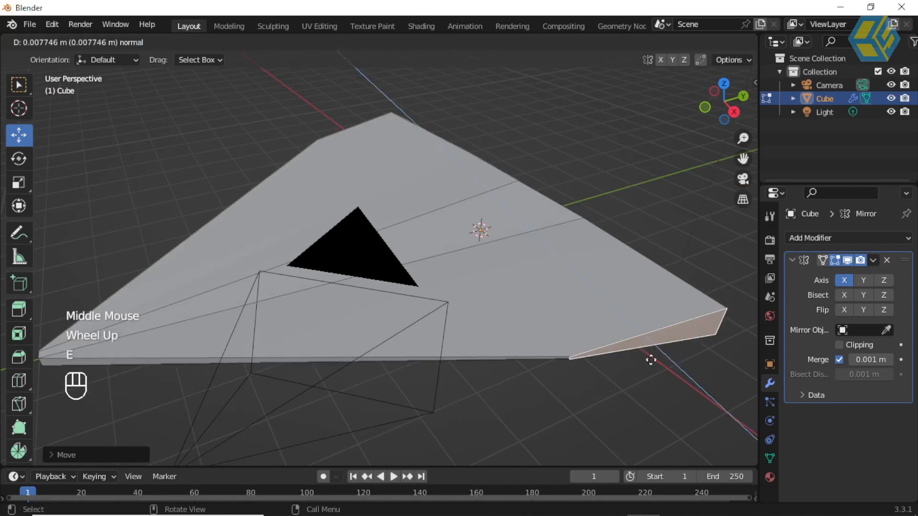
click(672, 378)
key(s)
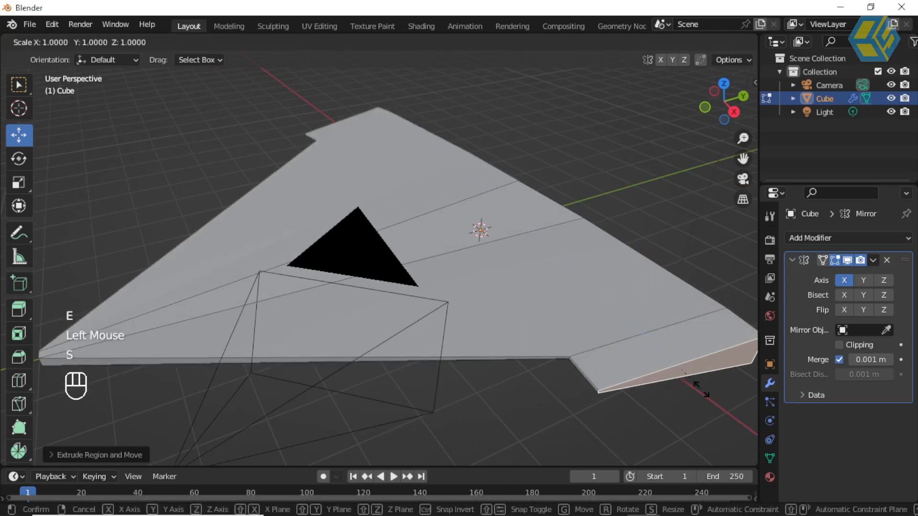
click(688, 369)
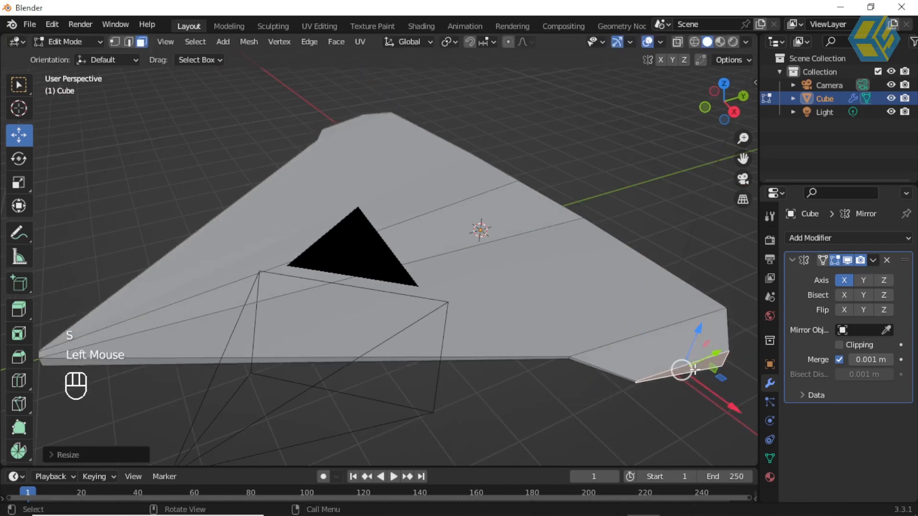
drag(697, 328, 699, 323)
Step: Select the top face of the wingtip and extrude it upward into a vertical fin
click(680, 337)
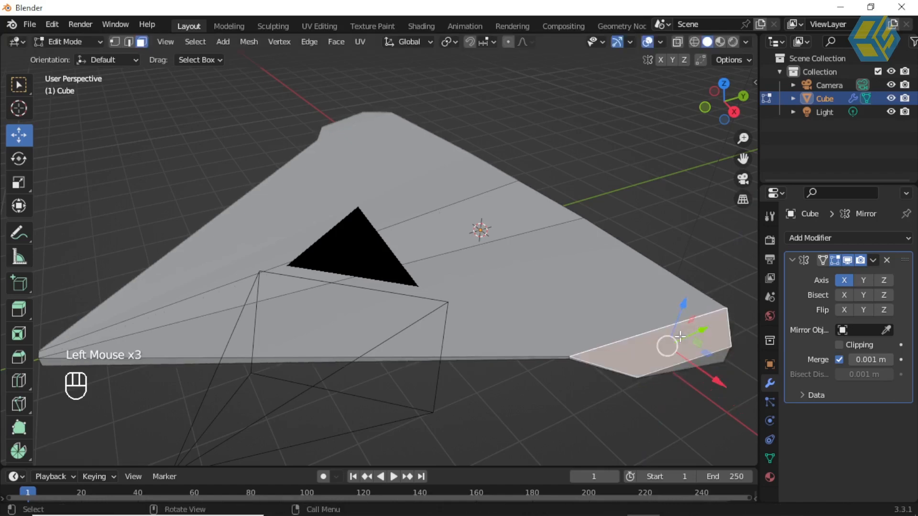
key(e)
click(685, 266)
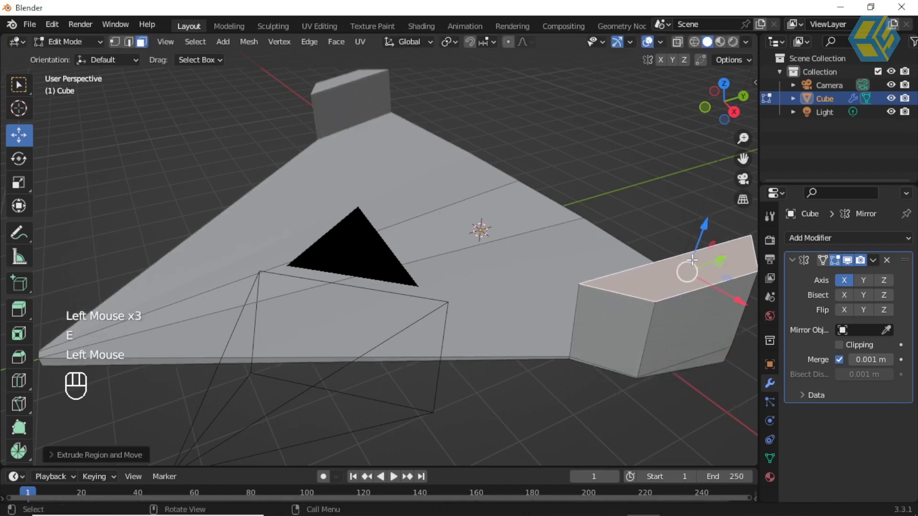
Step: Scale down the top face of the wingtip fin and move it towards the rear along Y to give the fin a swept taper
key(s)
right_click(666, 267)
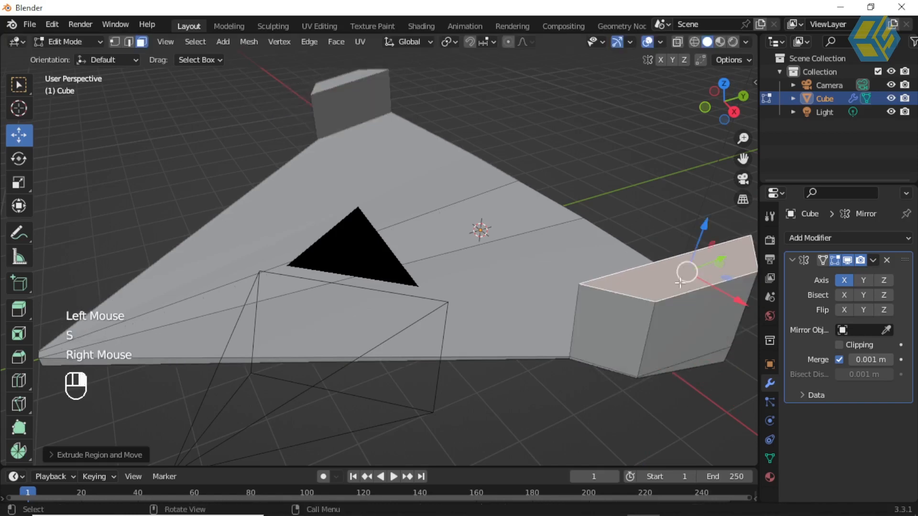
key(s)
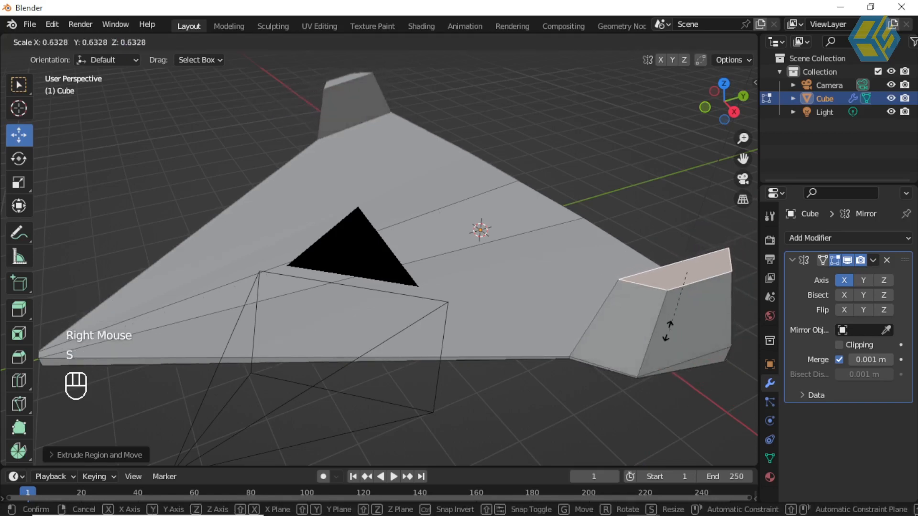
click(653, 328)
key(s)
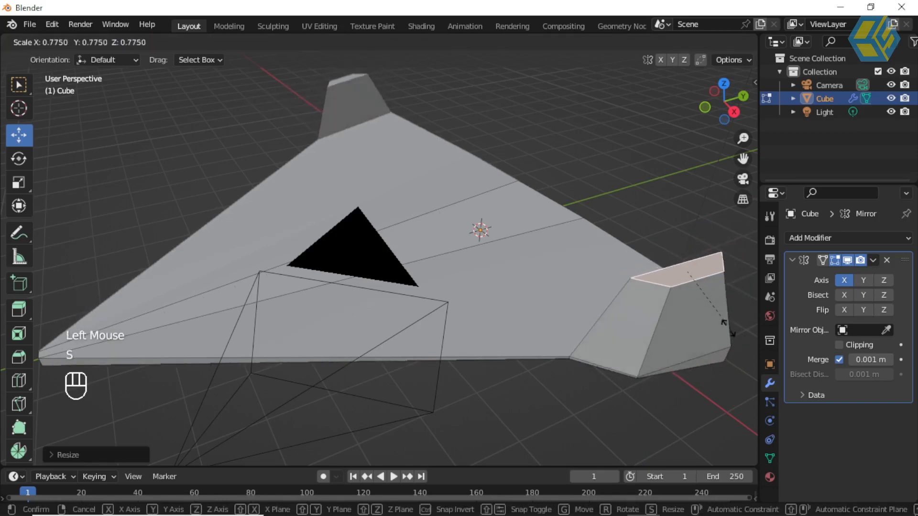
click(702, 321)
drag(722, 257, 748, 246)
Step: Select the upper rear vertex near the aircraft's centre line and raise it along Z to form a raised spine
middle_drag(19, 302, 19, 300)
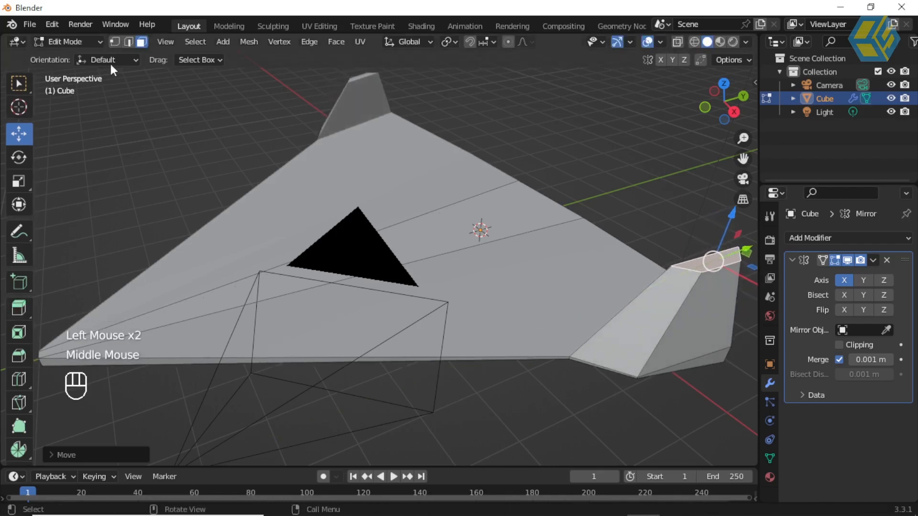
click(114, 42)
middle_drag(455, 196, 516, 186)
click(516, 186)
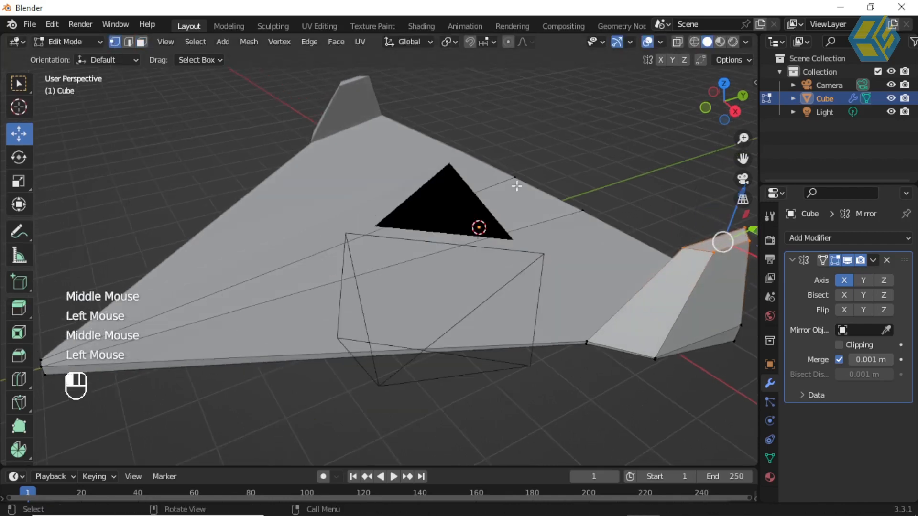
drag(526, 138, 530, 104)
Step: Hide the Camera and Light in the viewport
click(891, 85)
click(891, 111)
Step: Select the aircraft's rear face beside the centre line and inset it slightly
scroll(607, 190, up, 1)
middle_drag(606, 190, 509, 241)
scroll(497, 258, down, 1)
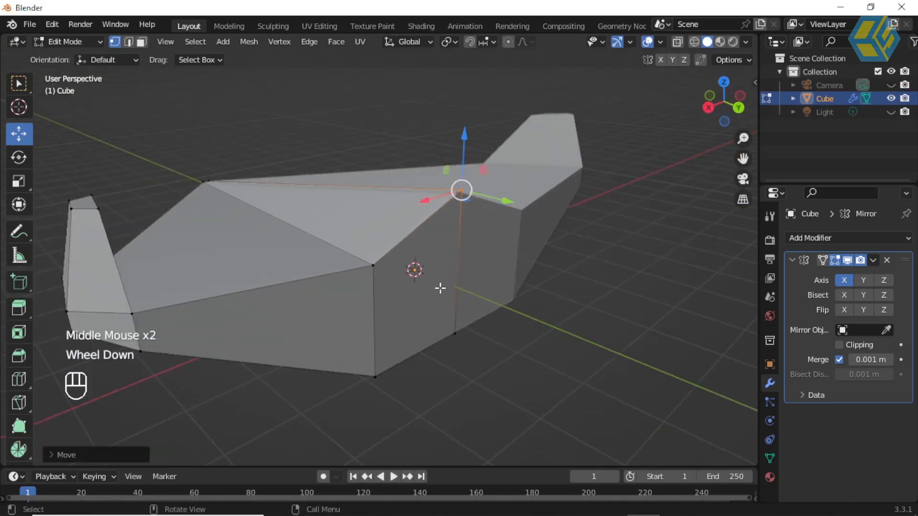
click(416, 295)
click(142, 42)
click(415, 293)
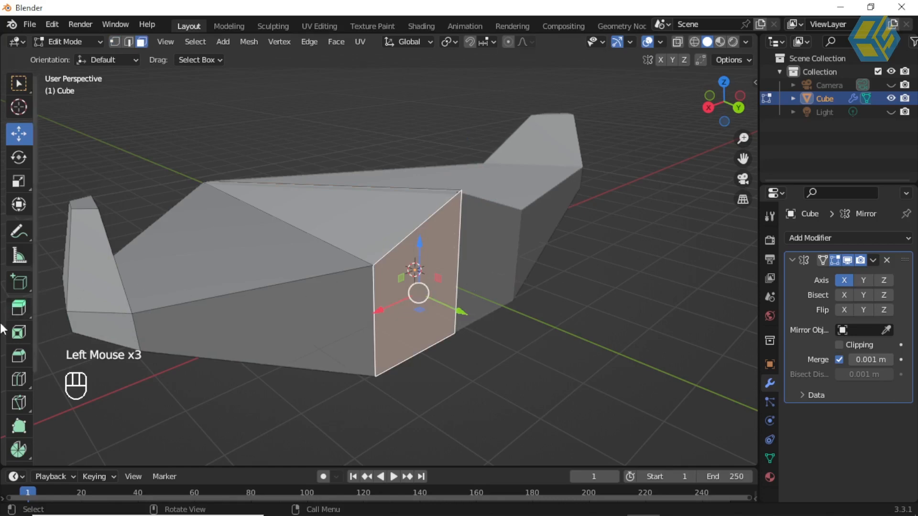
click(19, 334)
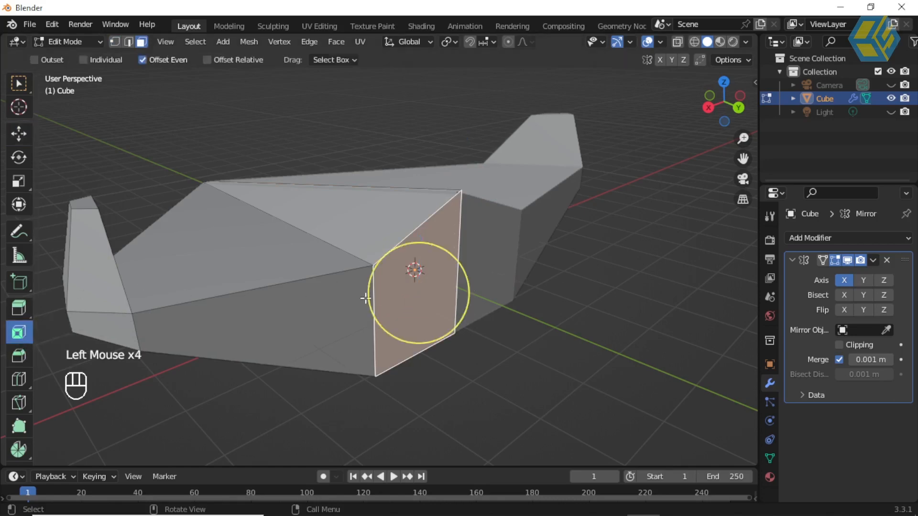
drag(443, 254, 412, 268)
Step: Lower the upper vertex of the inset rear face nearest the centre line along Z
click(450, 219)
click(18, 134)
drag(450, 161, 458, 192)
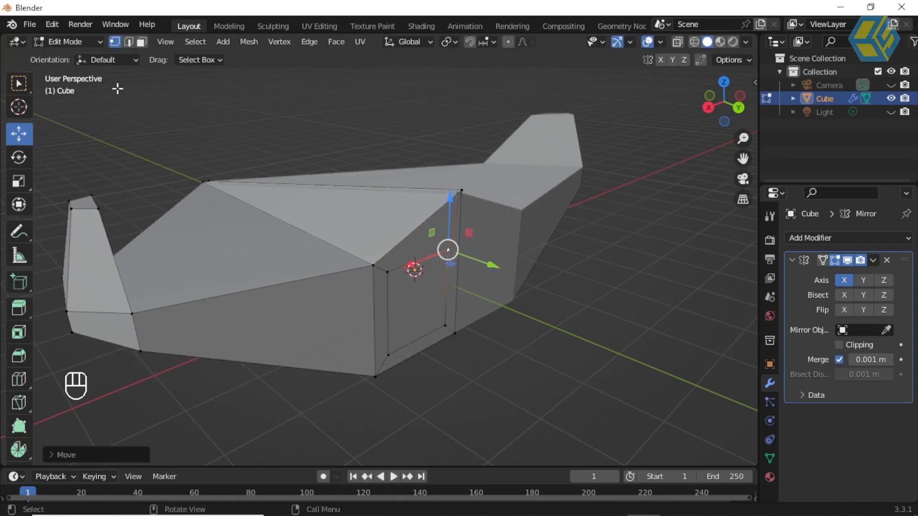
Step: Extrude the inset rear face inward into the body as an engine recess and scale down its inner face
click(141, 42)
click(418, 283)
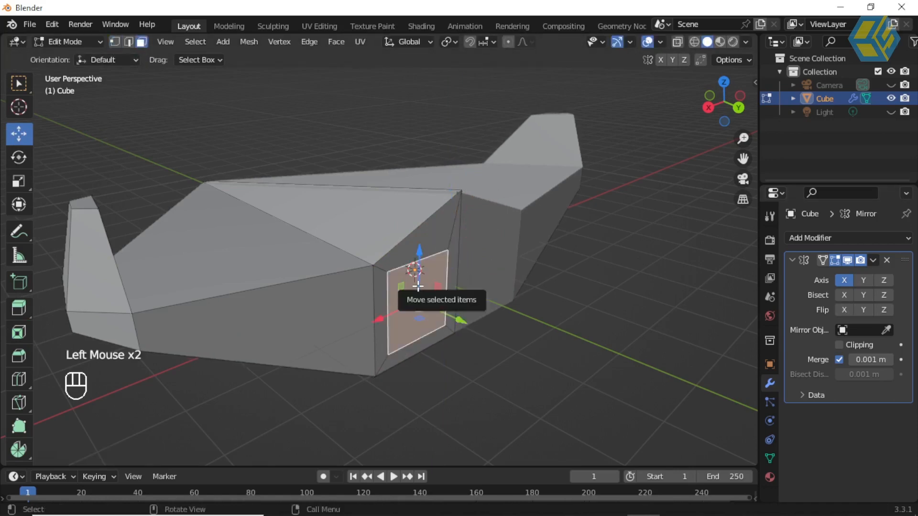
key(e)
click(389, 271)
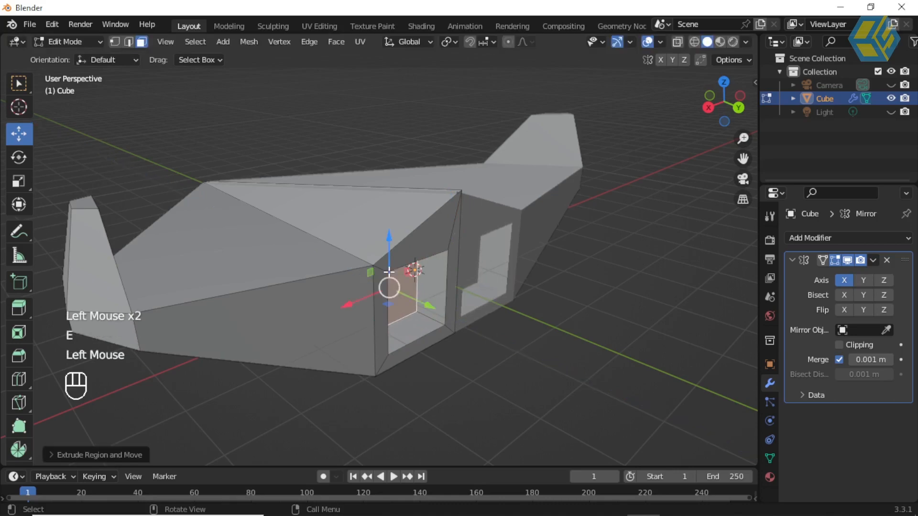
key(s)
right_click(361, 302)
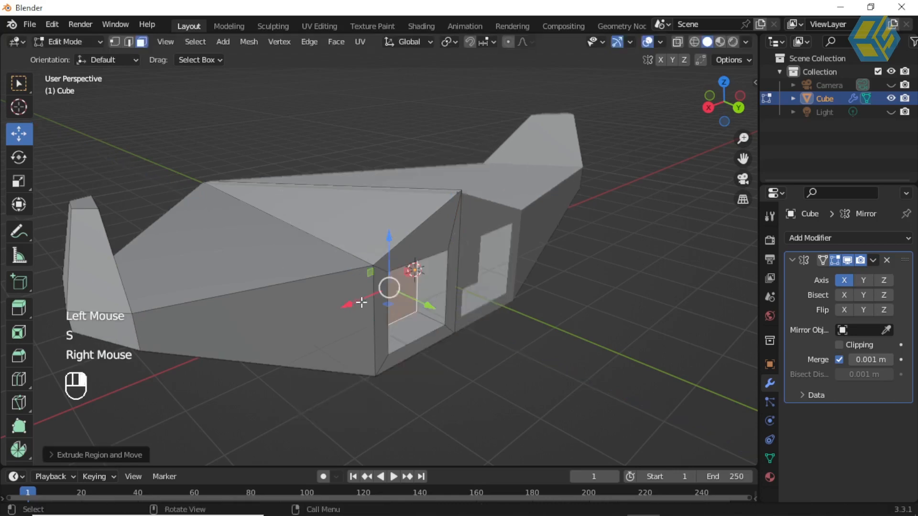
key(s)
click(497, 303)
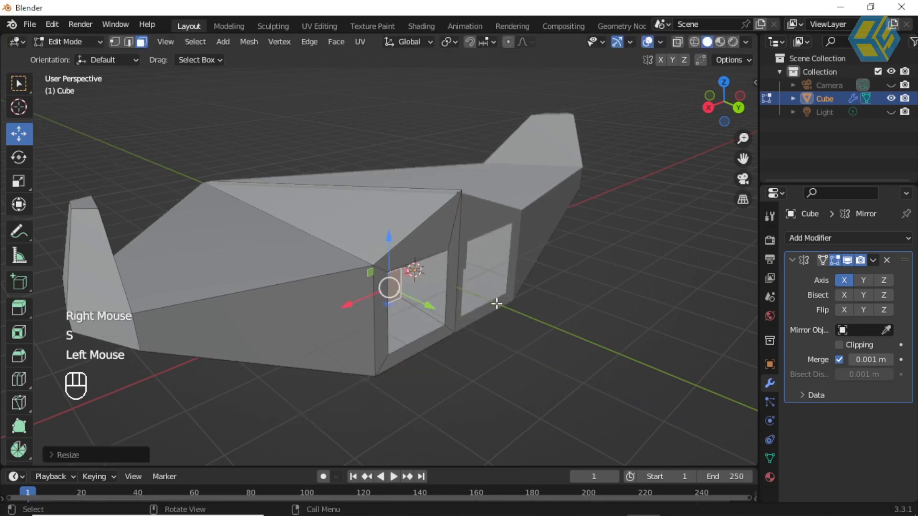
Step: Extrude the small inner face of the engine recess about 0.7 m back towards the opening
key(e)
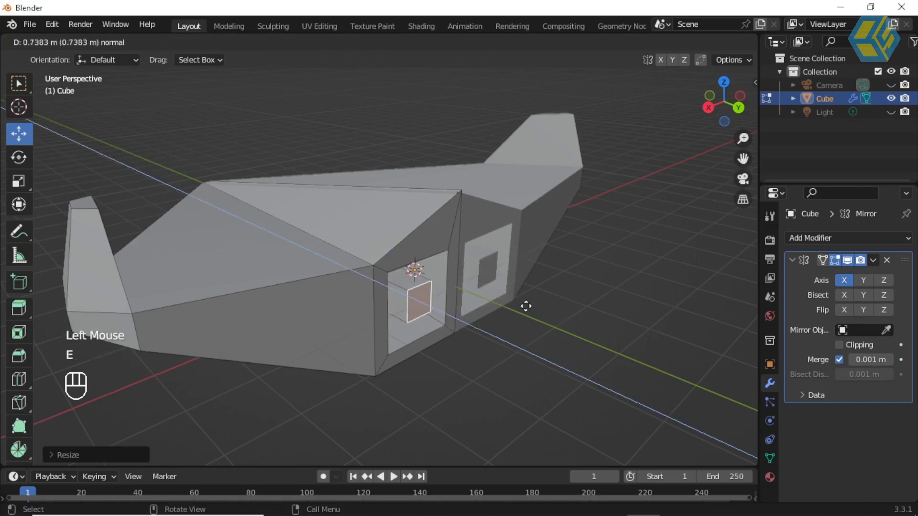
click(518, 303)
click(522, 310)
Step: Return to Object Mode and deselect the aircraft
middle_drag(522, 310, 486, 338)
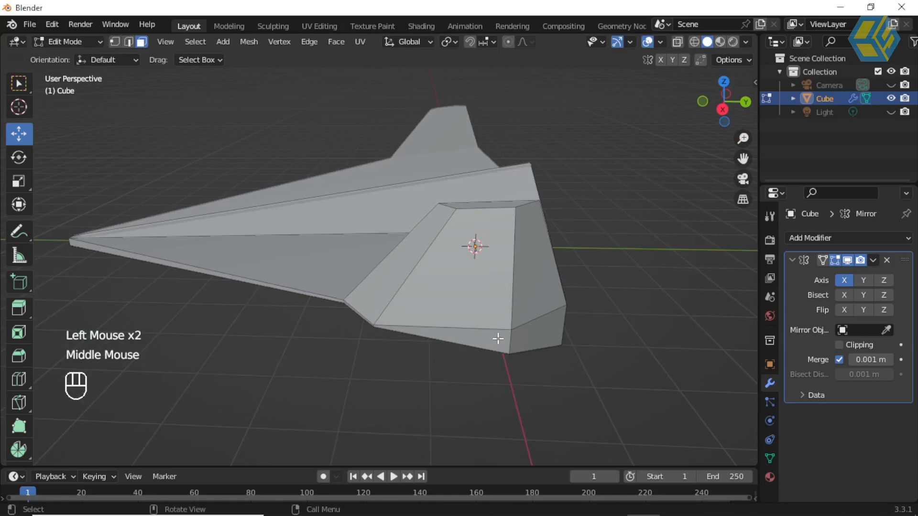
scroll(501, 339, down, 2)
middle_drag(596, 288, 475, 302)
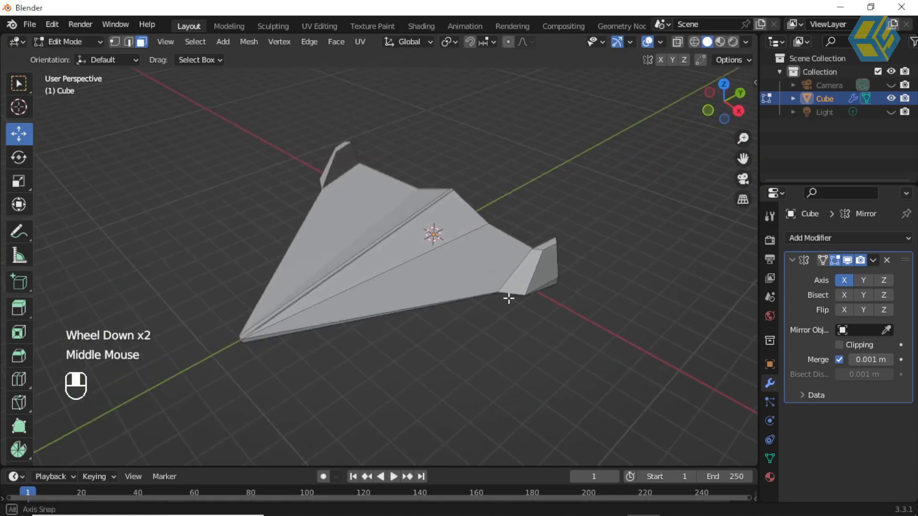
click(65, 41)
click(68, 56)
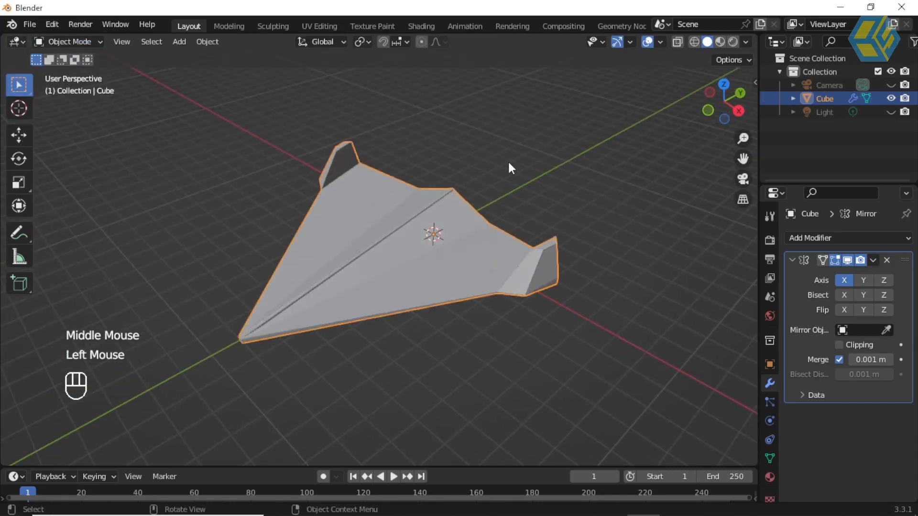
click(490, 165)
Step: Examine the mirrored aircraft from the rear and the front, including its engine recesses, wings and fins
middle_drag(478, 220, 285, 223)
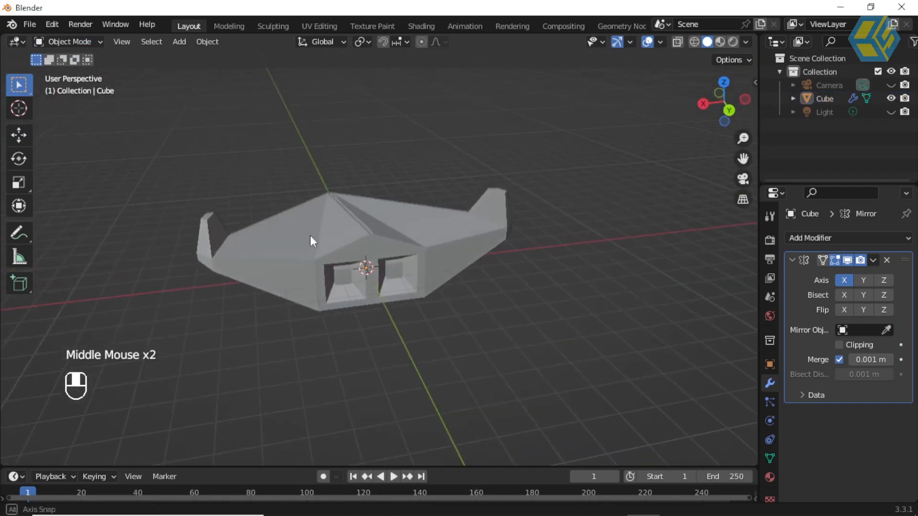
middle_drag(414, 253, 525, 263)
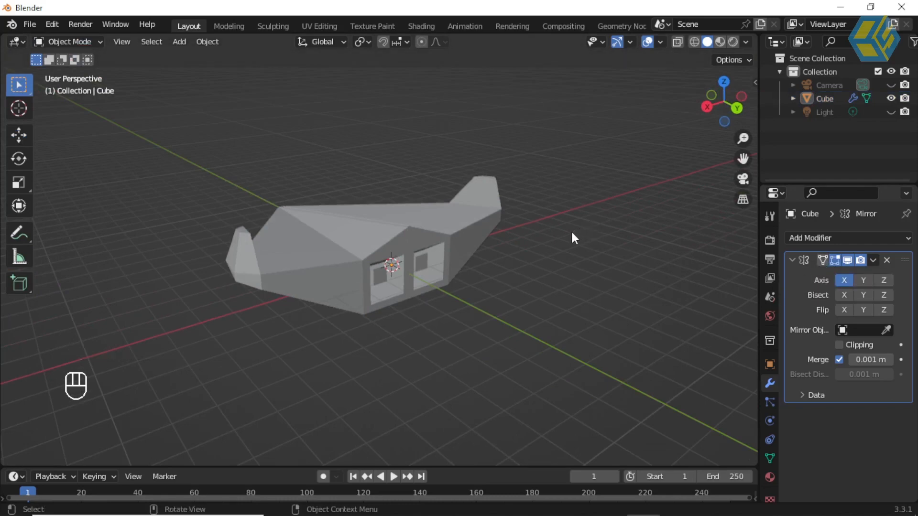
scroll(538, 233, up, 2)
mouse_move(500, 264)
middle_down()
mouse_move(537, 262)
mouse_move(488, 254)
middle_up()
scroll(383, 256, up, 1)
middle_drag(384, 256, 495, 242)
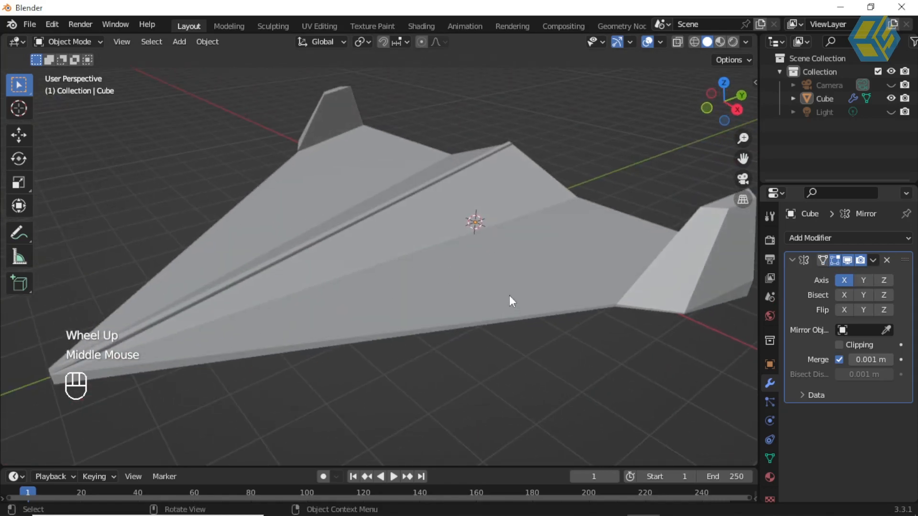
scroll(509, 296, down, 2)
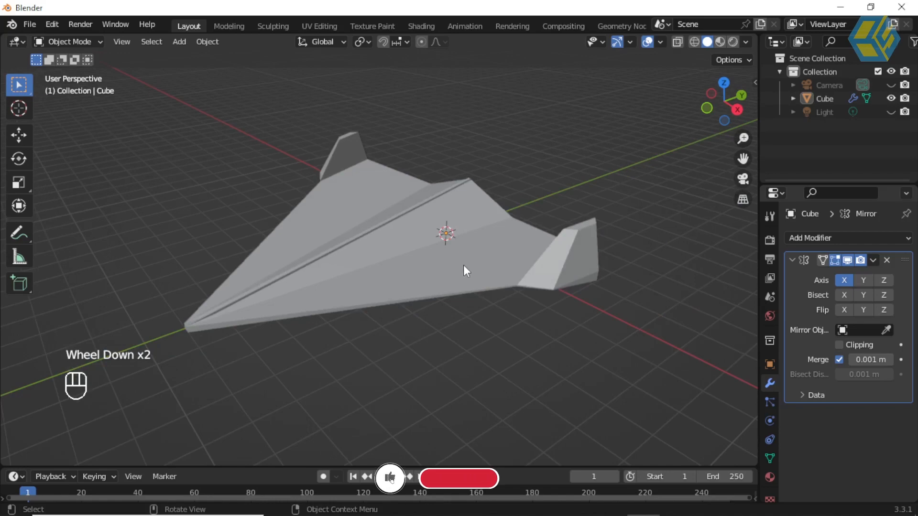
click(526, 179)
click(483, 246)
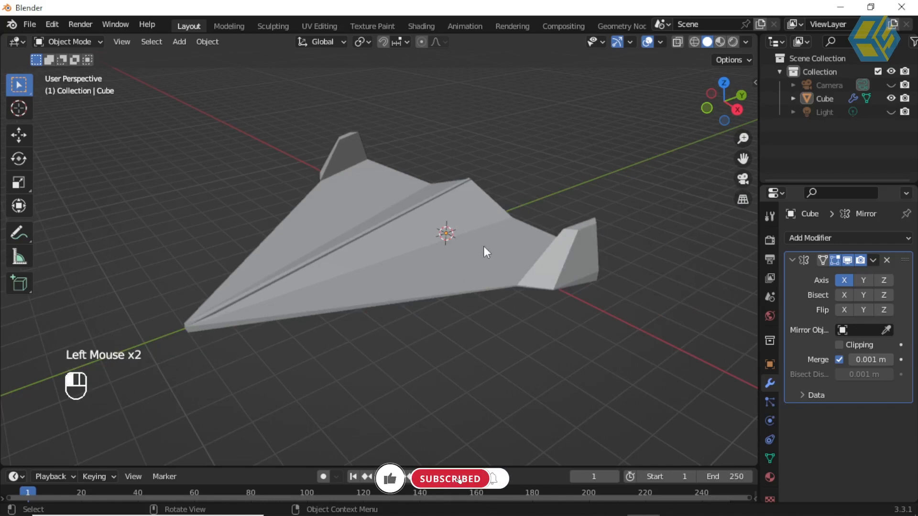
scroll(483, 245, up, 1)
middle_drag(483, 246, 486, 251)
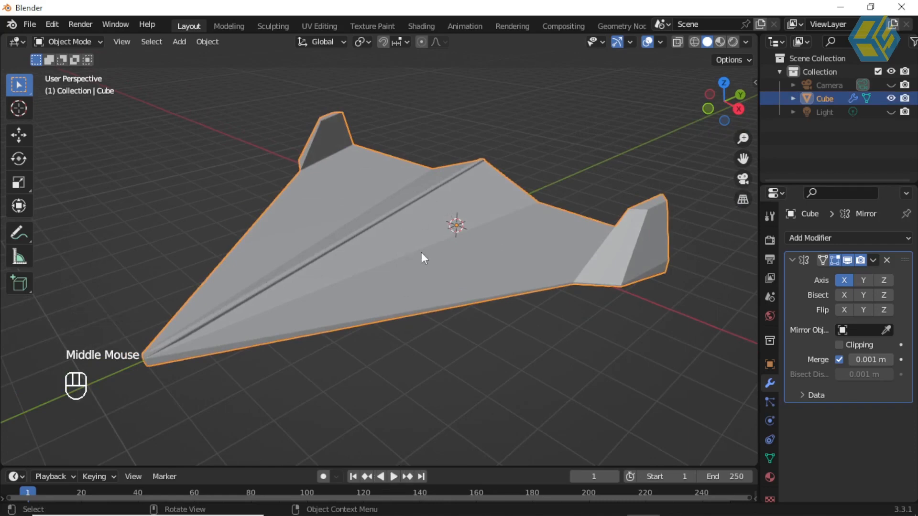
middle_drag(424, 264, 435, 274)
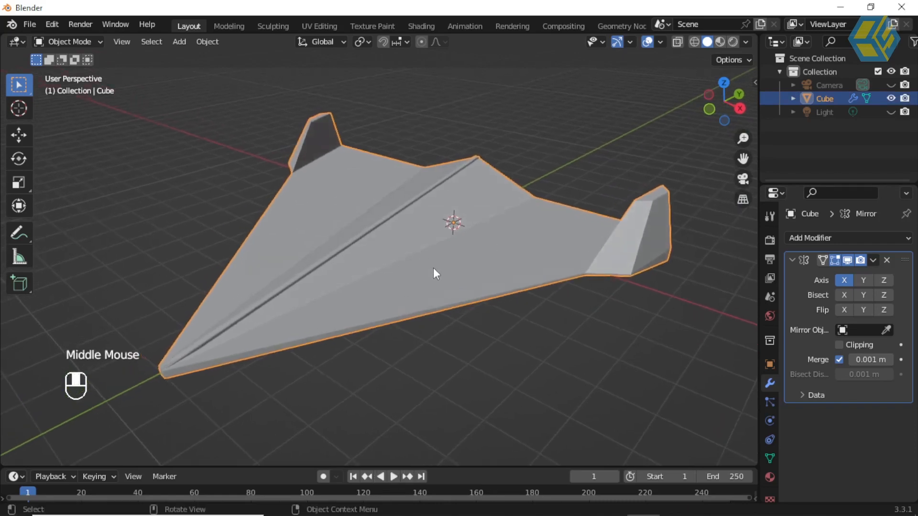
middle_drag(503, 253, 491, 262)
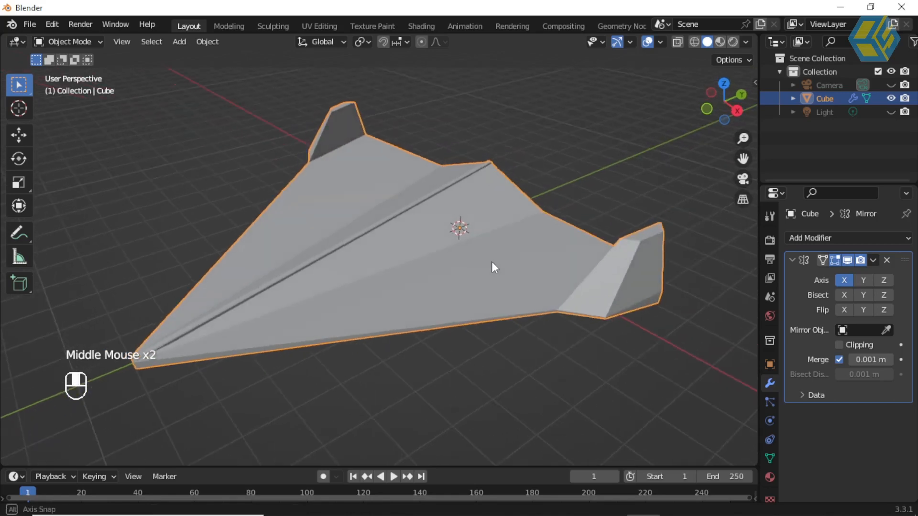
Step: Enable the Mirror modifier's Y axis and move the whole mesh in Edit Mode along negative Y, away from the origin
click(863, 281)
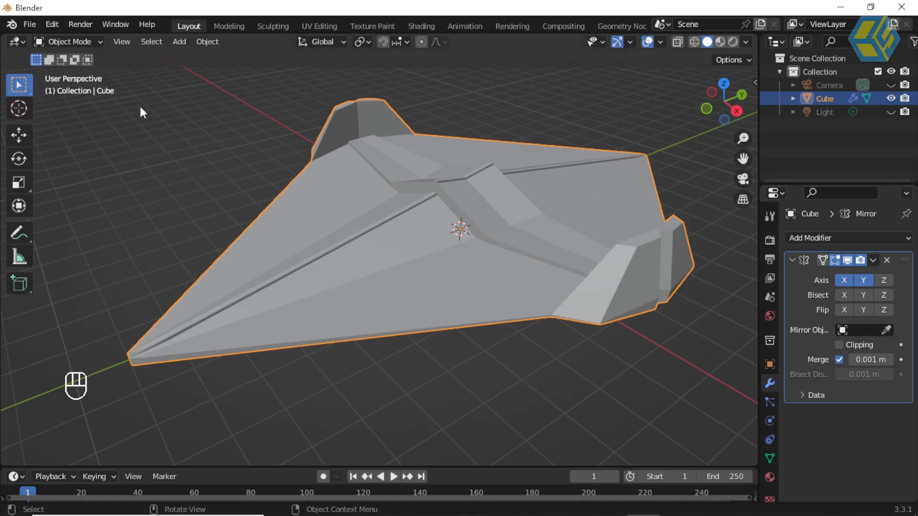
click(81, 43)
click(81, 70)
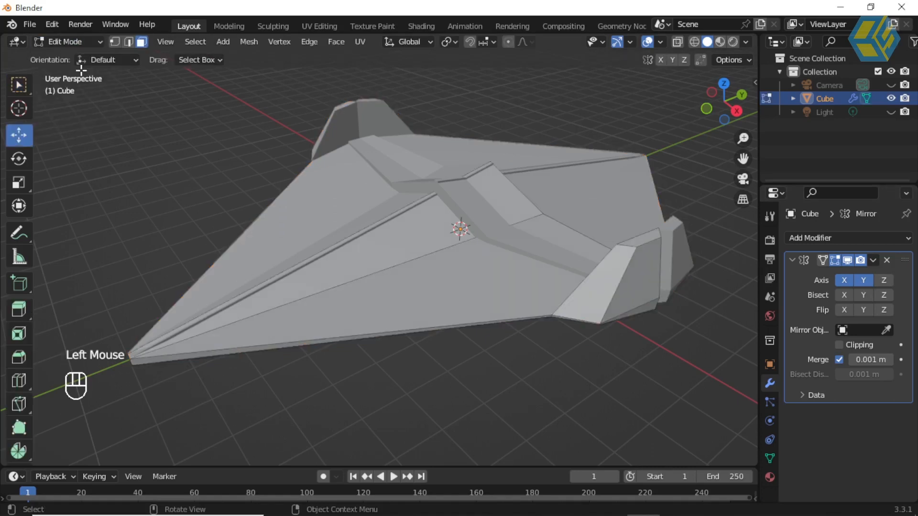
key(a)
drag(532, 246, 438, 269)
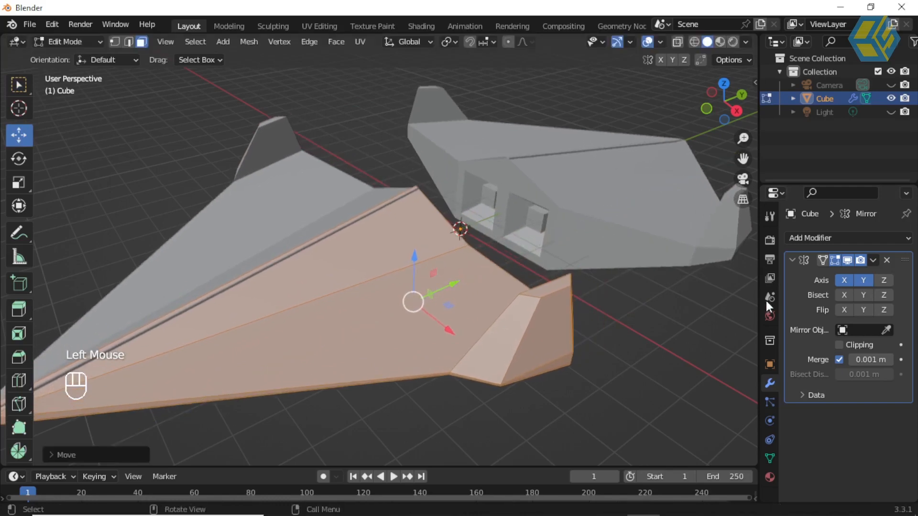
Step: Enable the Mirror modifier's Z axis and raise the whole mesh along Z, away from the origin
click(883, 280)
drag(407, 246, 409, 165)
middle_drag(409, 165, 459, 277)
scroll(510, 248, down, 2)
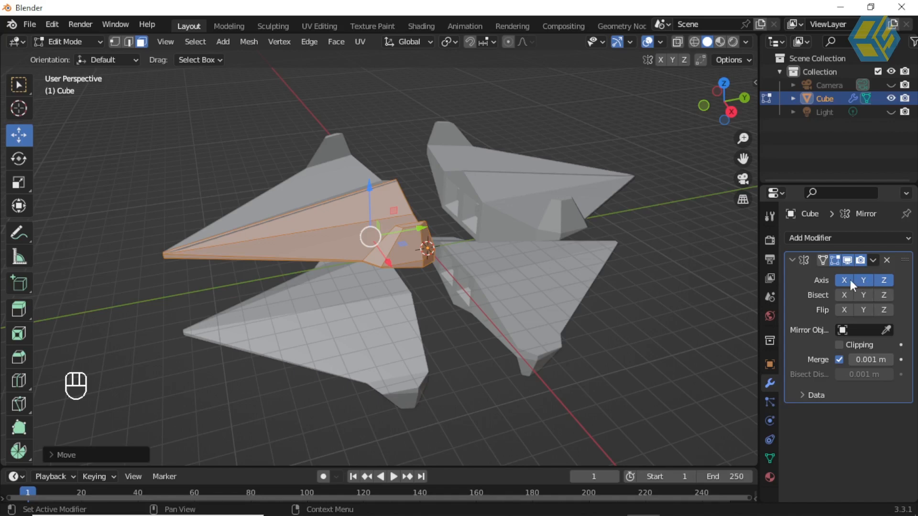
Step: Turn off the Mirror modifier's Z and Y axes, keeping only X mirroring
click(885, 280)
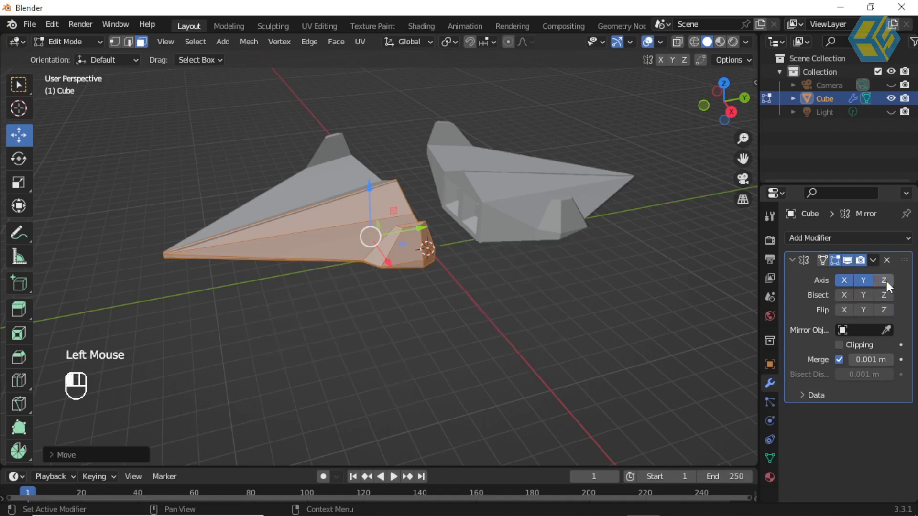
click(863, 281)
middle_drag(426, 228, 320, 171)
scroll(461, 217, up, 2)
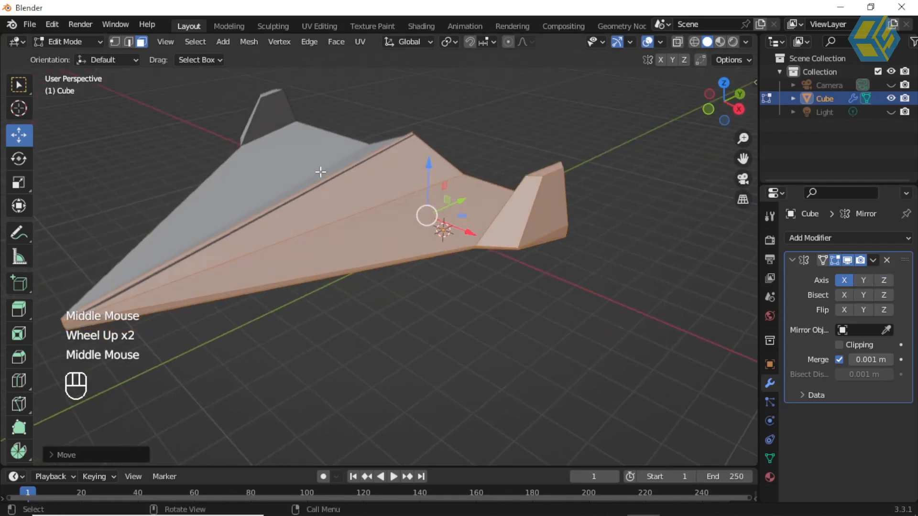
Step: Switch the aircraft from Edit Mode back to Object Mode
click(61, 41)
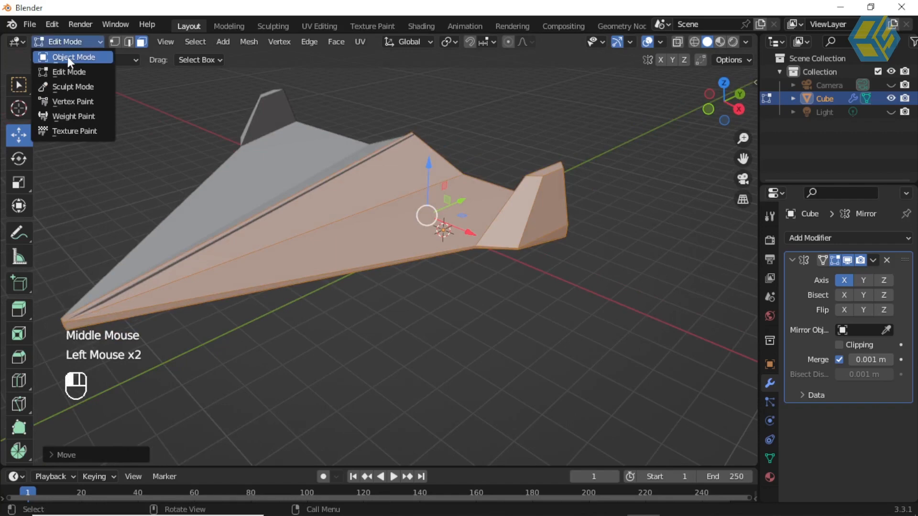
Step: Switch the mirrored winged model from Edit Mode to Object Mode
click(67, 56)
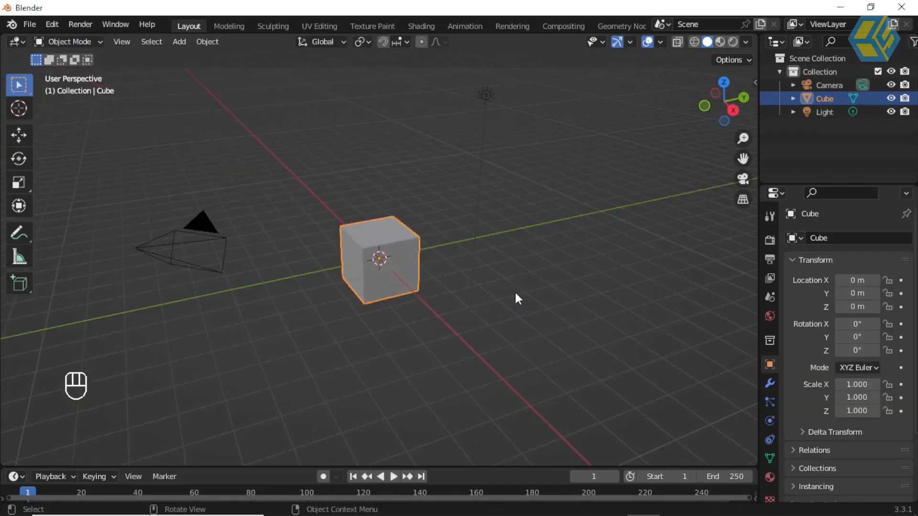
Step: Show the default cube's modifier properties and look through the modifiers that can be added
click(540, 294)
click(377, 258)
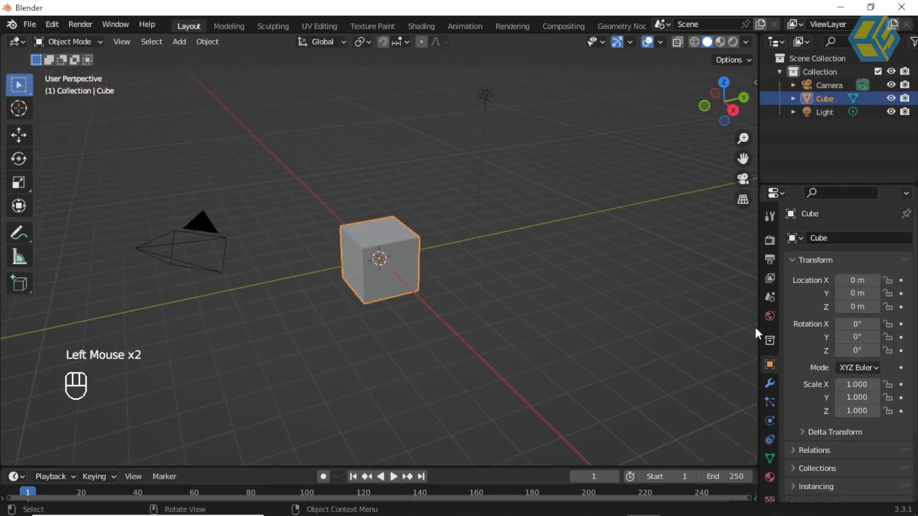
click(768, 378)
click(830, 237)
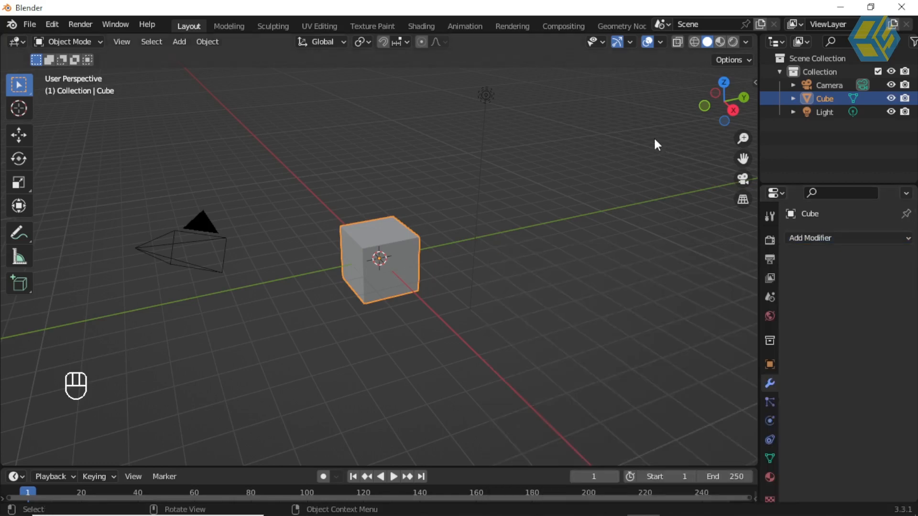
middle_drag(557, 164, 578, 160)
middle_click(577, 159)
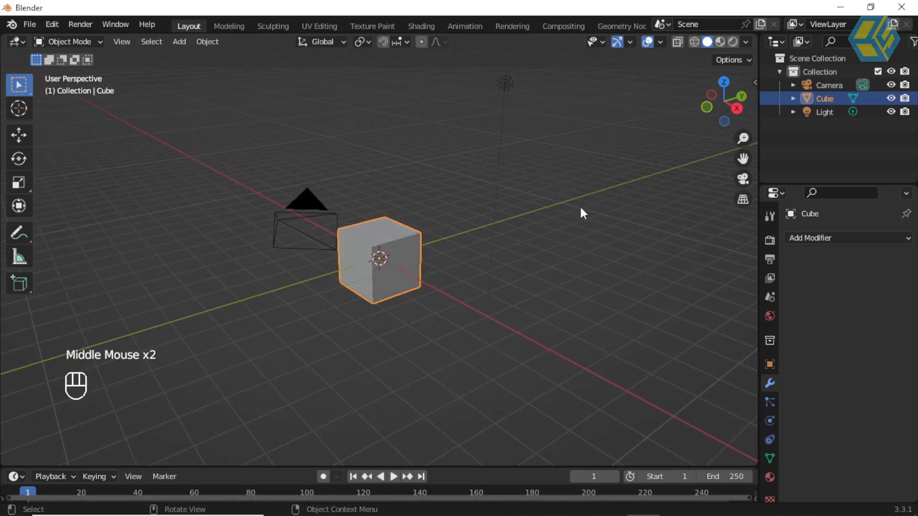
Step: Delete the default cube and hide the camera and light in the viewport
click(580, 208)
click(405, 242)
click(417, 238)
click(413, 239)
key(Delete)
scroll(415, 244, up, 2)
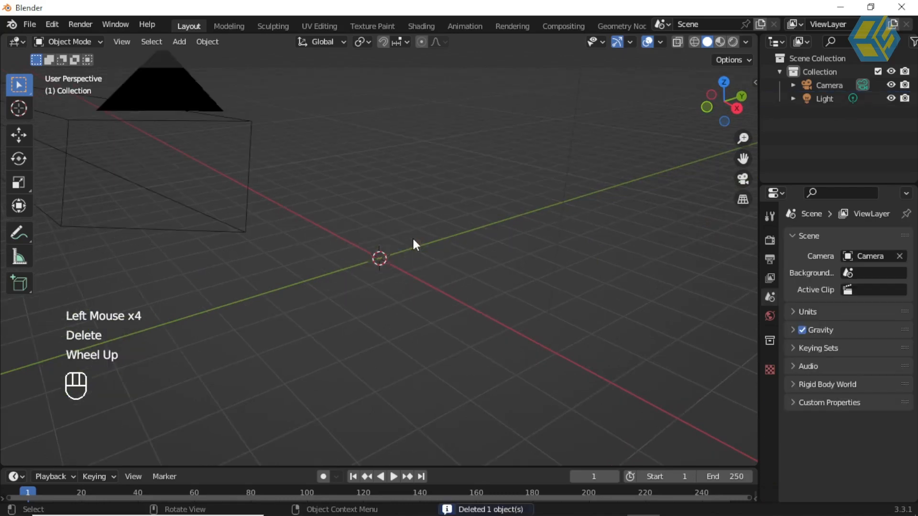
click(890, 85)
click(889, 100)
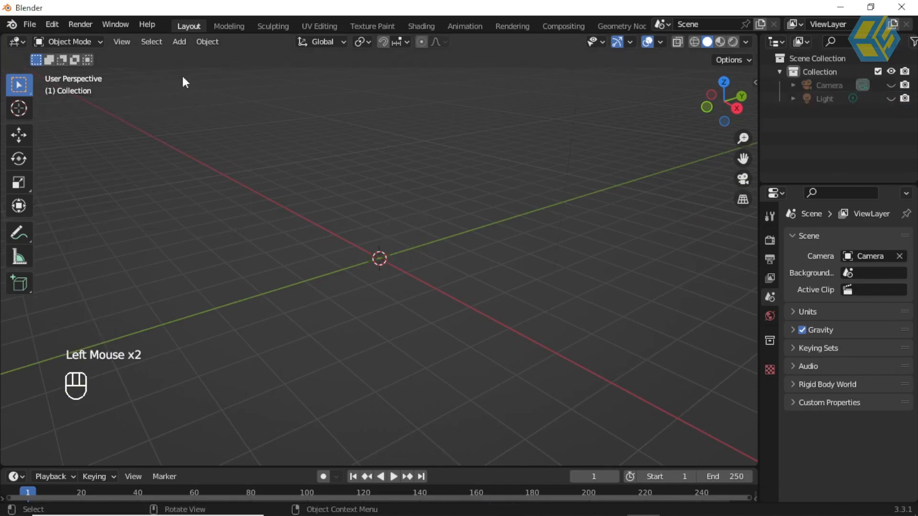
Step: Add a Monkey mesh to the empty scene
click(180, 41)
mouse_move(205, 42)
click(176, 40)
click(179, 43)
mouse_move(190, 61)
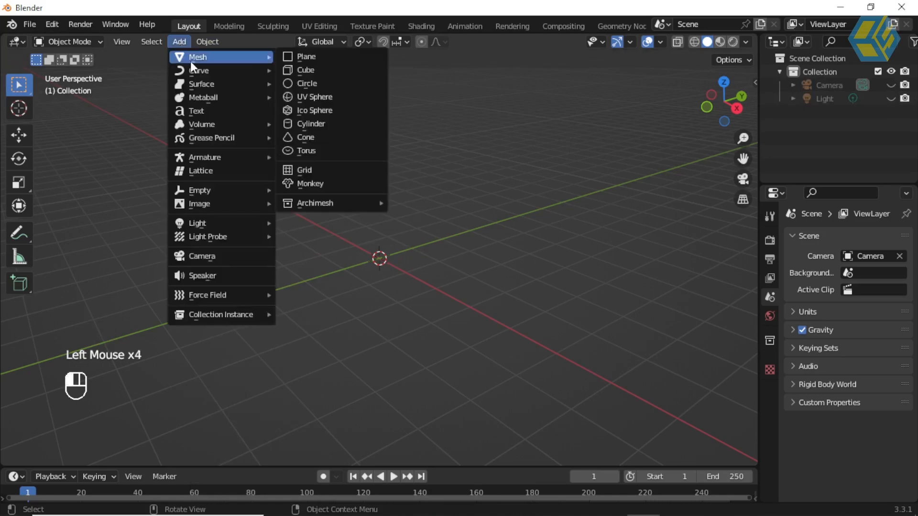
click(328, 185)
scroll(428, 223, up, 2)
scroll(428, 223, up, 3)
middle_drag(489, 194, 552, 171)
double_click(433, 183)
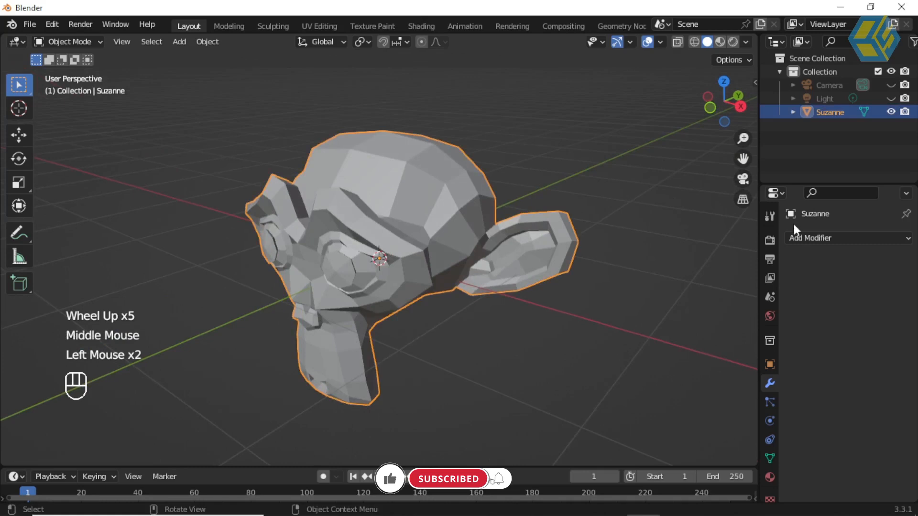
Step: Delete the monkey mesh from the scene
click(812, 237)
click(564, 196)
click(444, 190)
key(Delete)
Step: Add a UV Sphere mesh at the scene origin
click(179, 41)
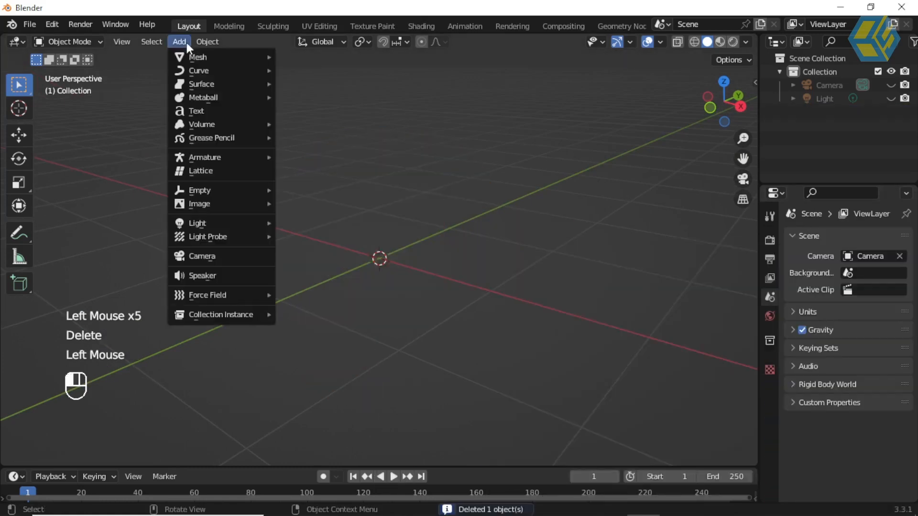
mouse_move(192, 56)
click(320, 99)
middle_drag(566, 222, 543, 221)
Step: Add a Multiresolution modifier to the sphere and subdivide it once
click(806, 238)
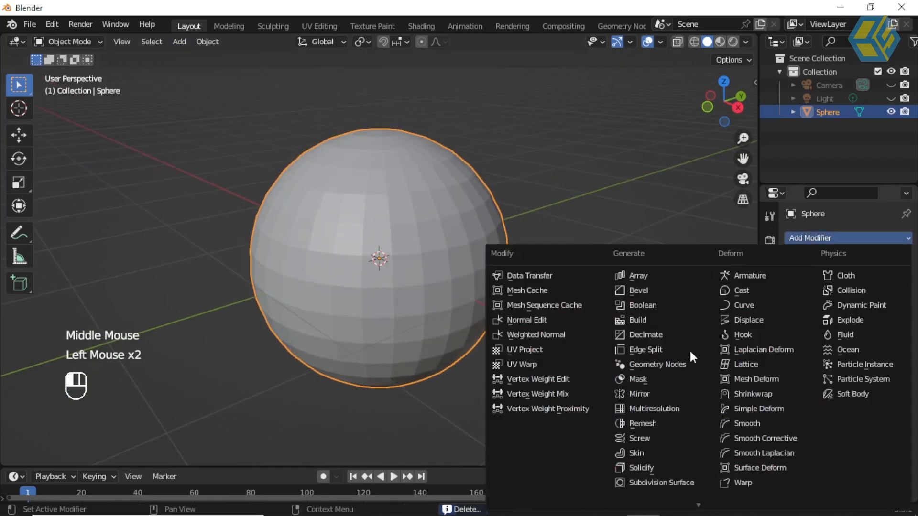
click(679, 408)
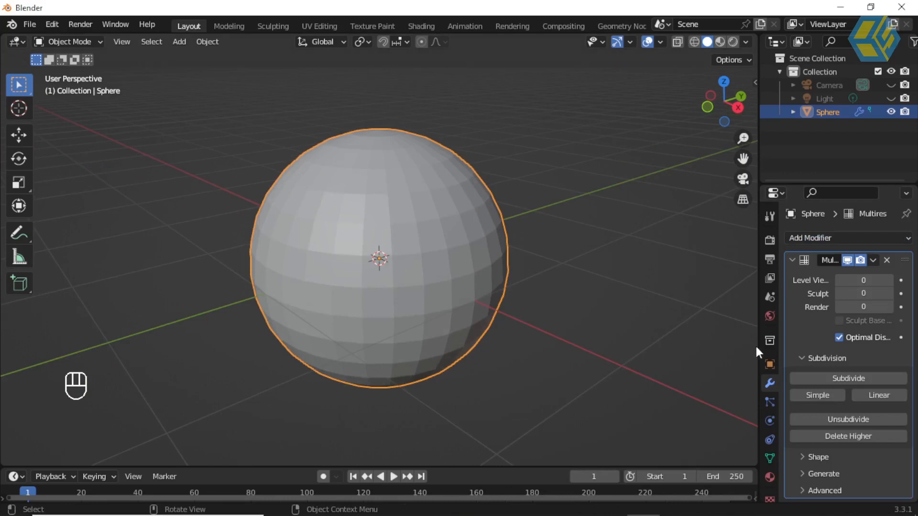
drag(760, 332, 696, 328)
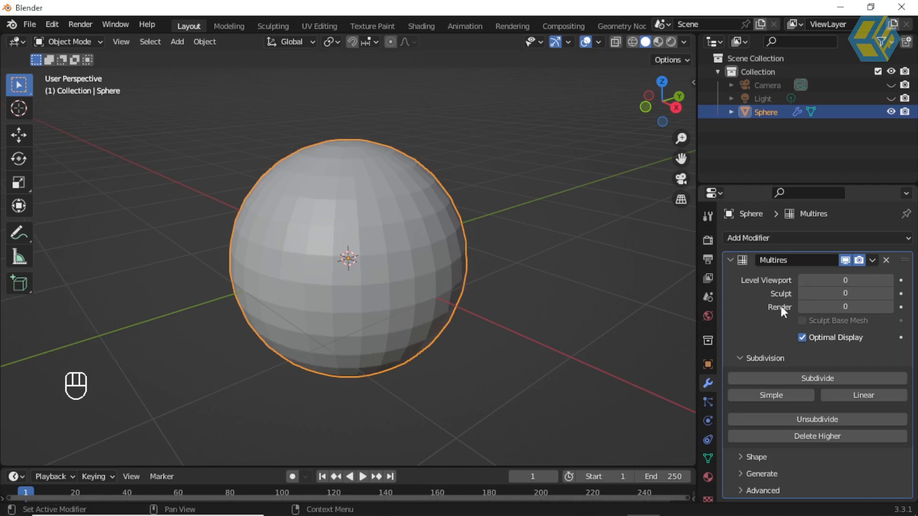
click(774, 237)
click(821, 378)
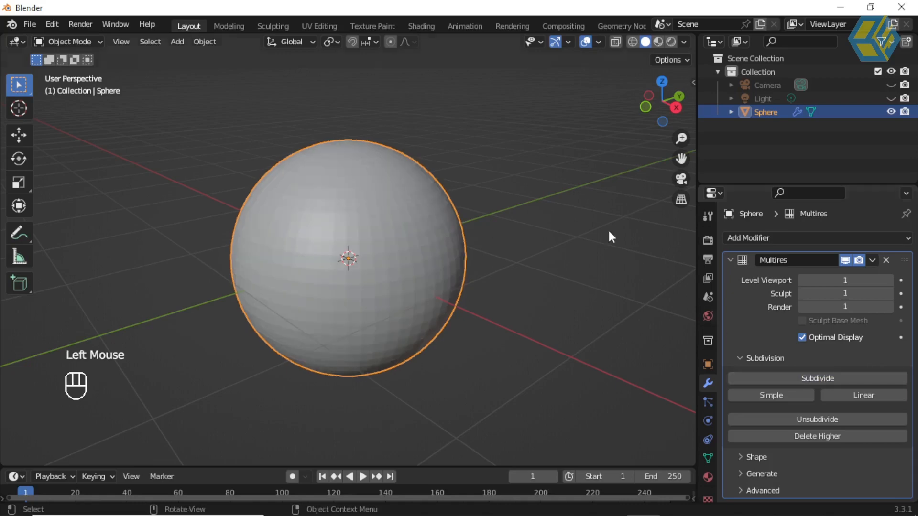
Step: Enable the Wireframe option in the sphere's viewport display settings and deselect the sphere
click(708, 365)
scroll(768, 382, down, 4)
scroll(768, 385, down, 1)
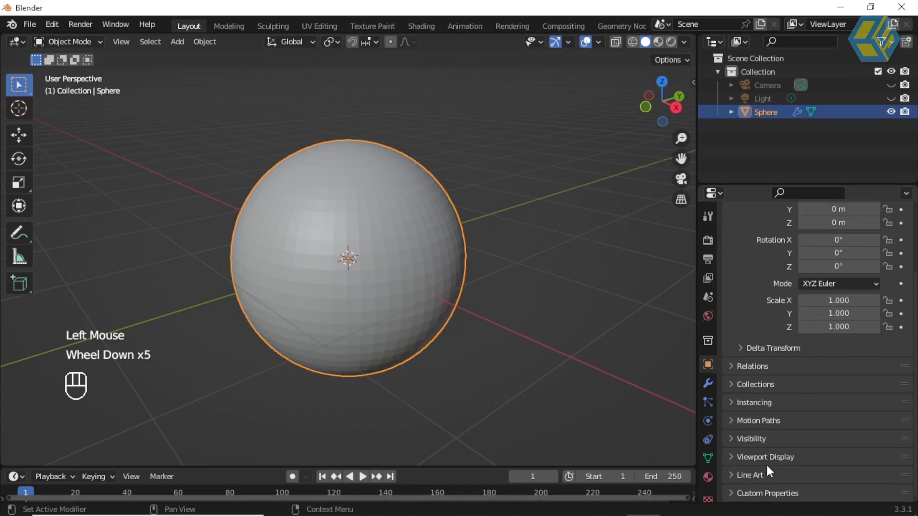
click(765, 457)
scroll(807, 442, down, 2)
click(810, 423)
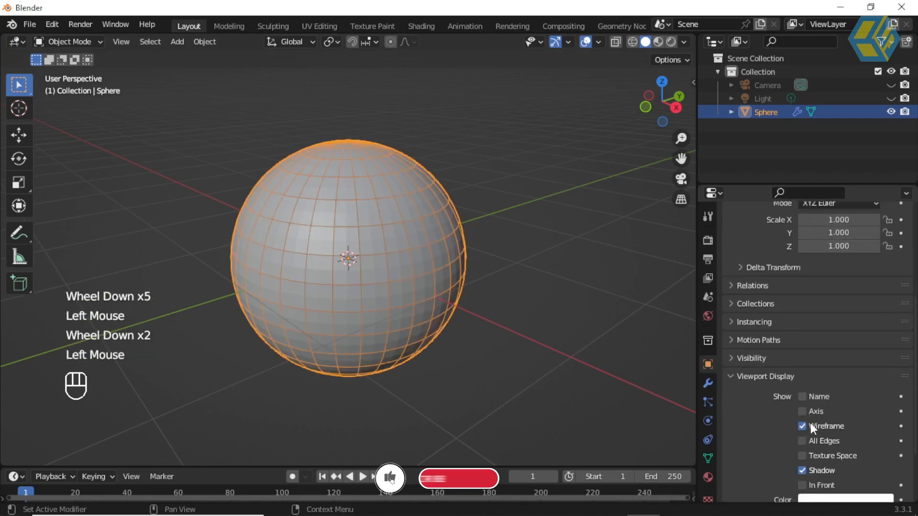
click(735, 377)
click(547, 235)
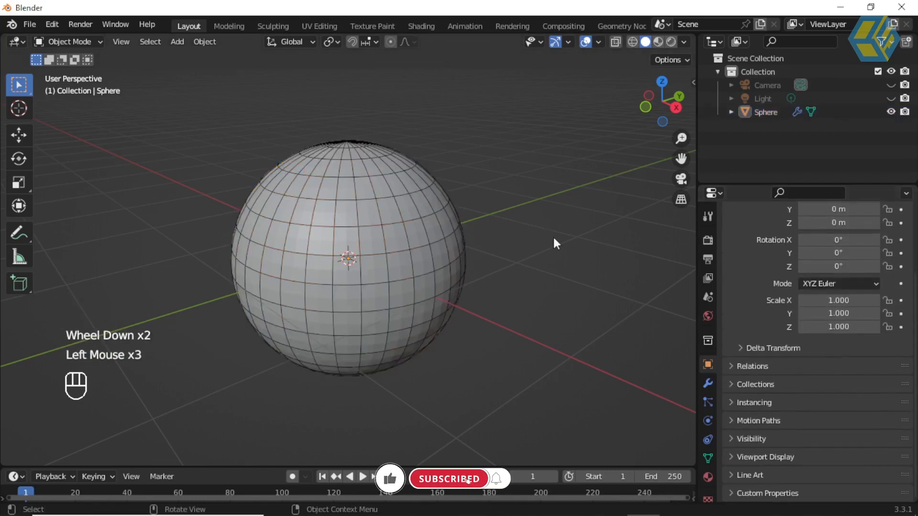
Step: Remove the Multiresolution modifier from the sphere
click(707, 382)
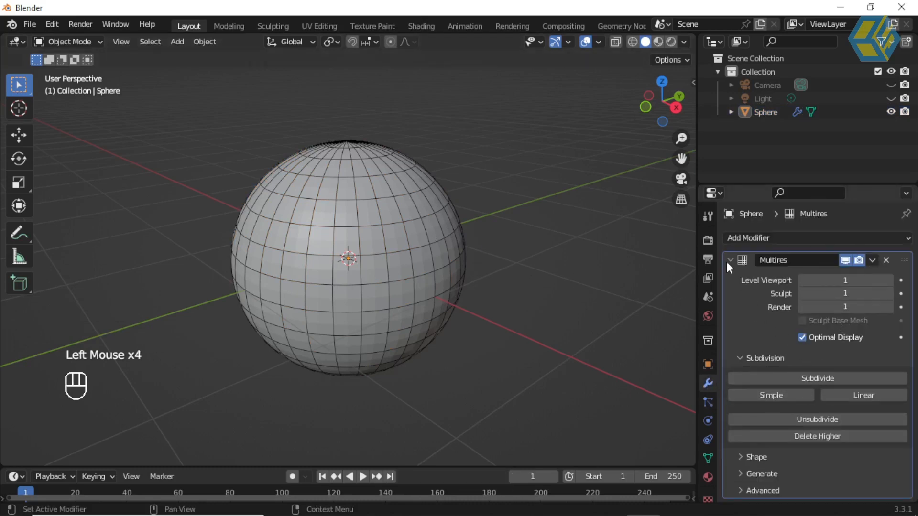
click(886, 260)
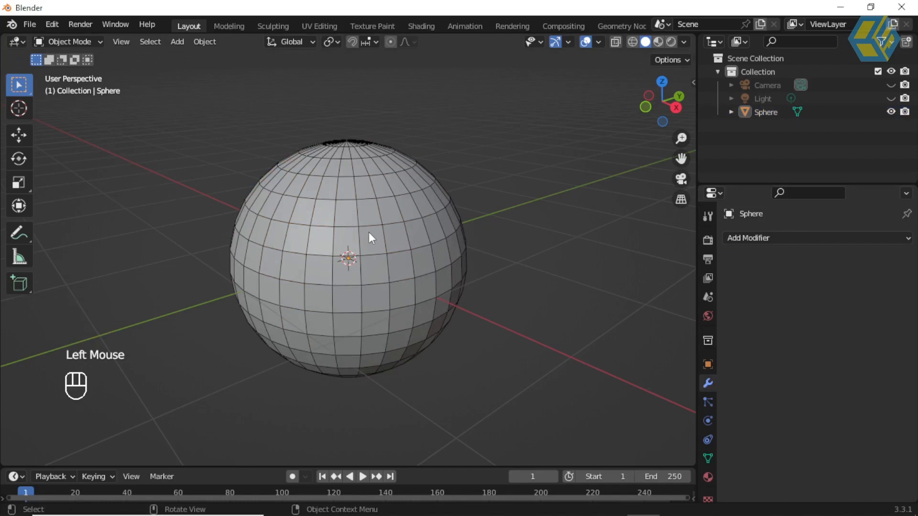
Step: Add a fresh Multiresolution modifier to the sphere and subdivide it twice
scroll(368, 231, up, 2)
click(397, 214)
click(539, 188)
click(448, 245)
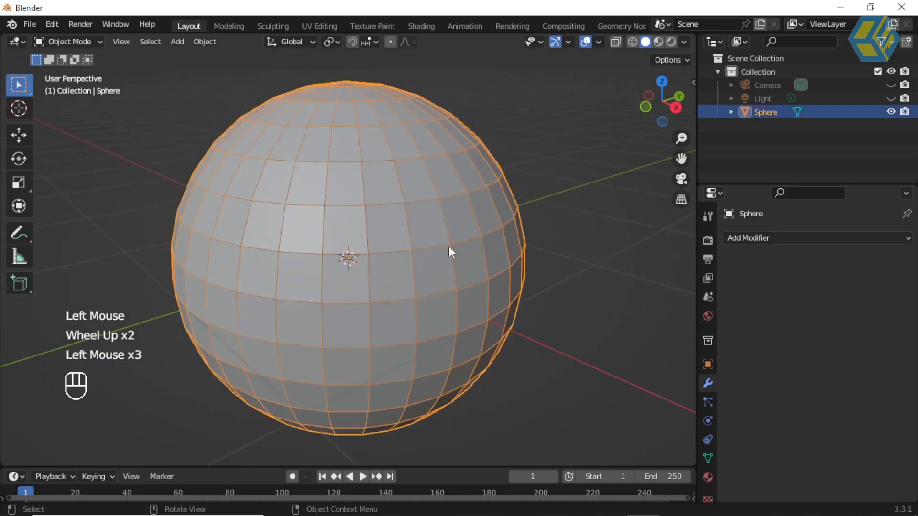
click(786, 236)
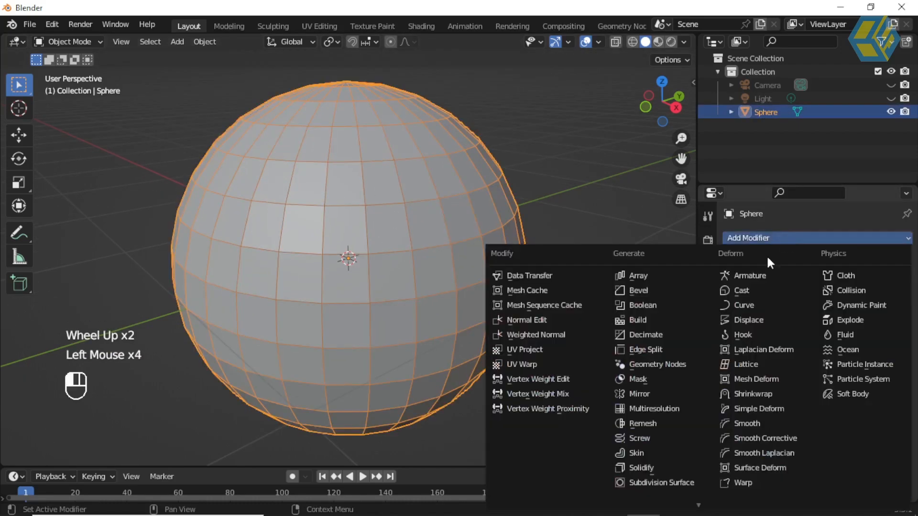
click(644, 409)
click(813, 379)
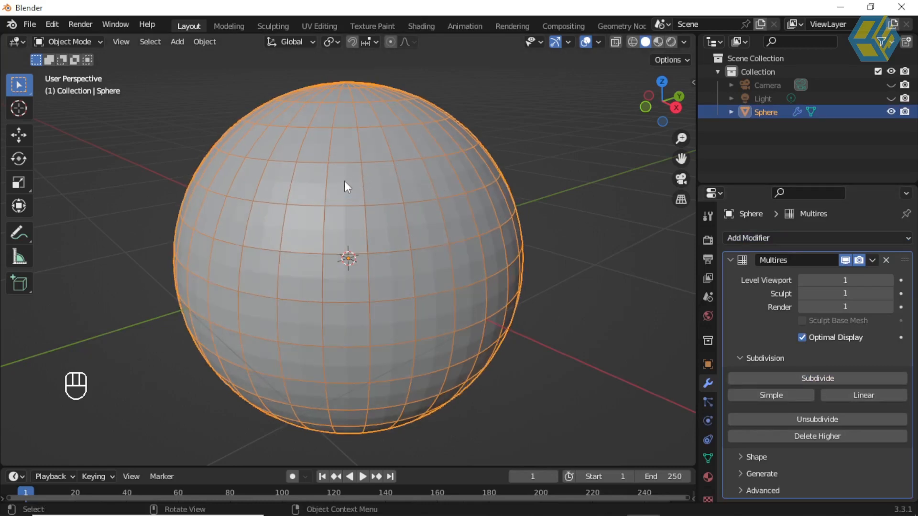
click(837, 377)
Step: Check the subdivided sphere in wireframe shading and return to solid shading
click(631, 42)
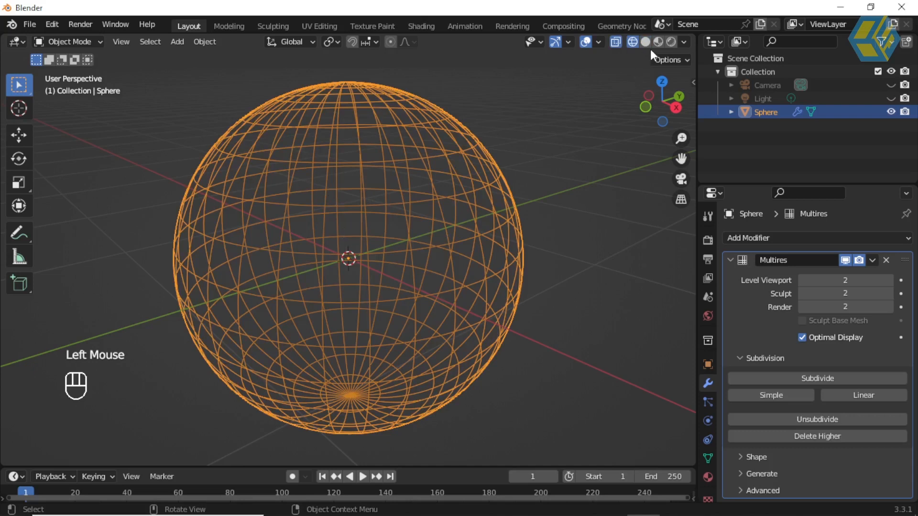
click(647, 42)
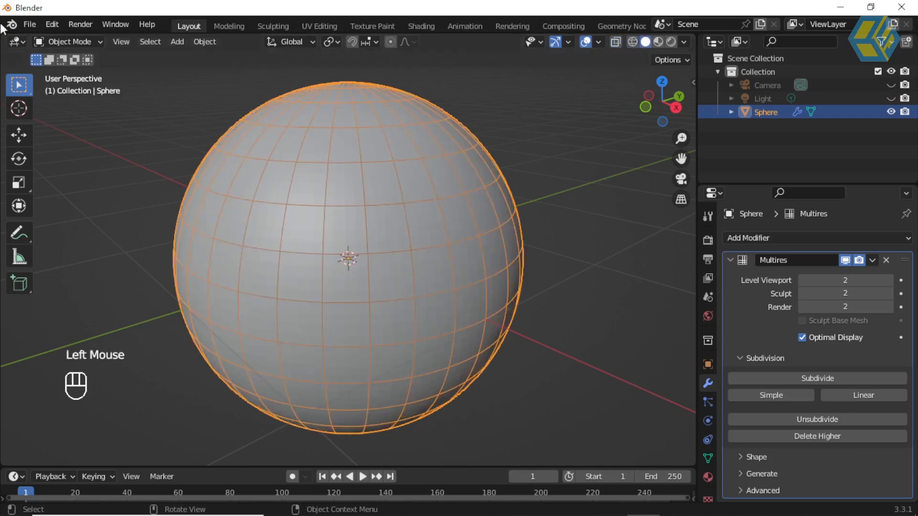
Step: Sculpt a long curved Draw brush stroke down the front of the sphere in Sculpt Mode and return to Object Mode
click(62, 42)
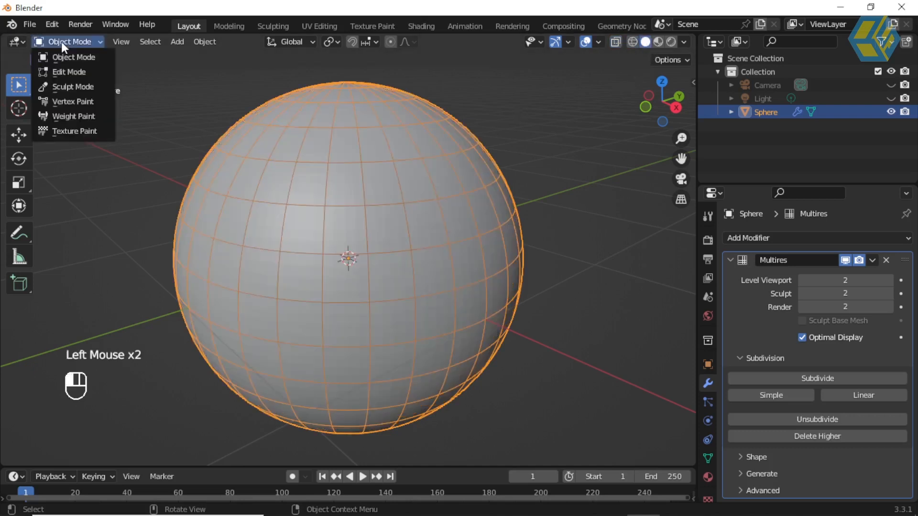
click(68, 90)
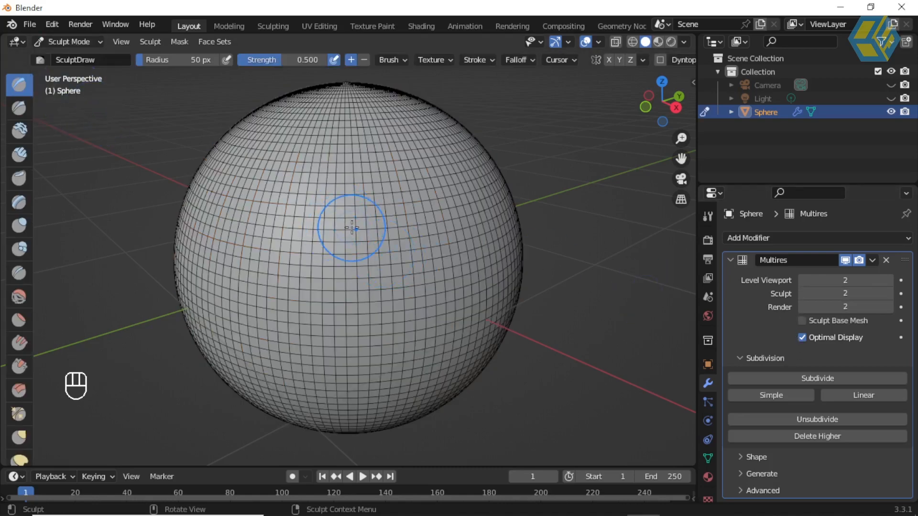
mouse_move(327, 205)
mouse_down()
mouse_move(313, 191)
mouse_move(275, 282)
mouse_move(278, 343)
mouse_up()
click(81, 42)
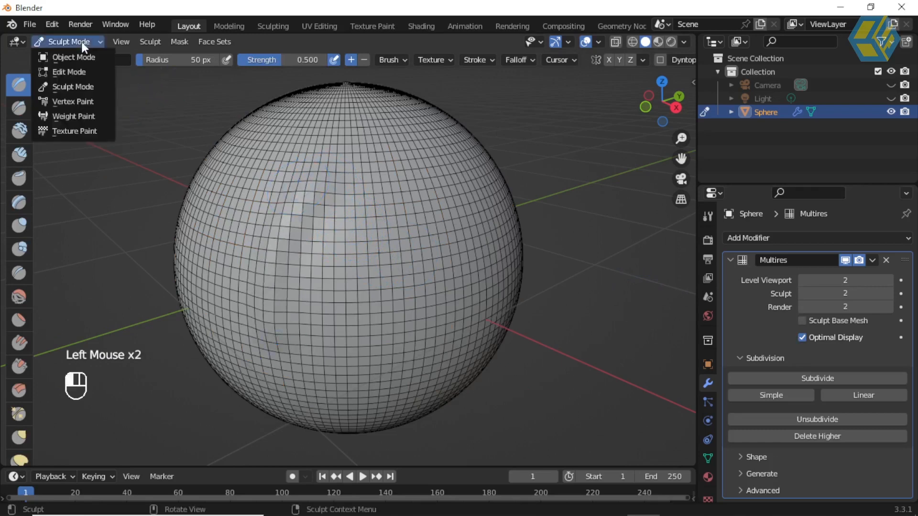
click(83, 58)
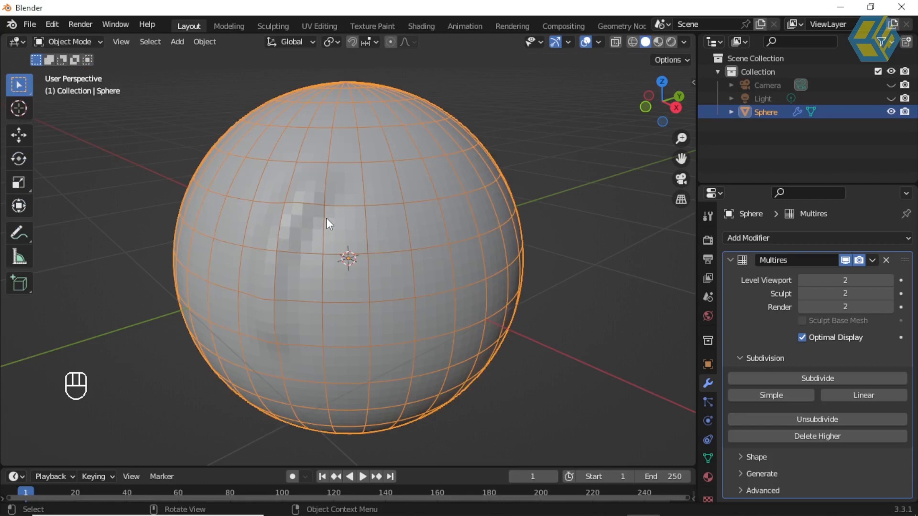
Step: Lower the Multires viewport level to 1 and restore it to 2 to compare the sculpted detail
click(802, 278)
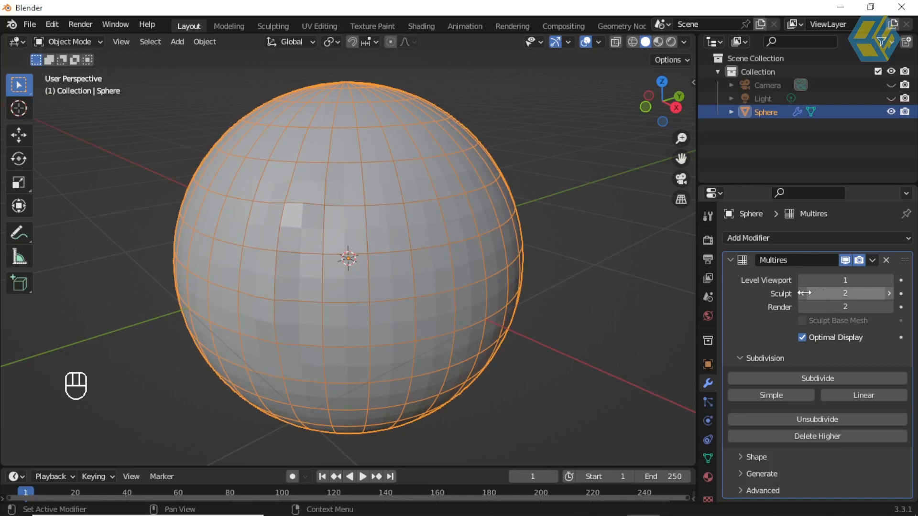
click(888, 280)
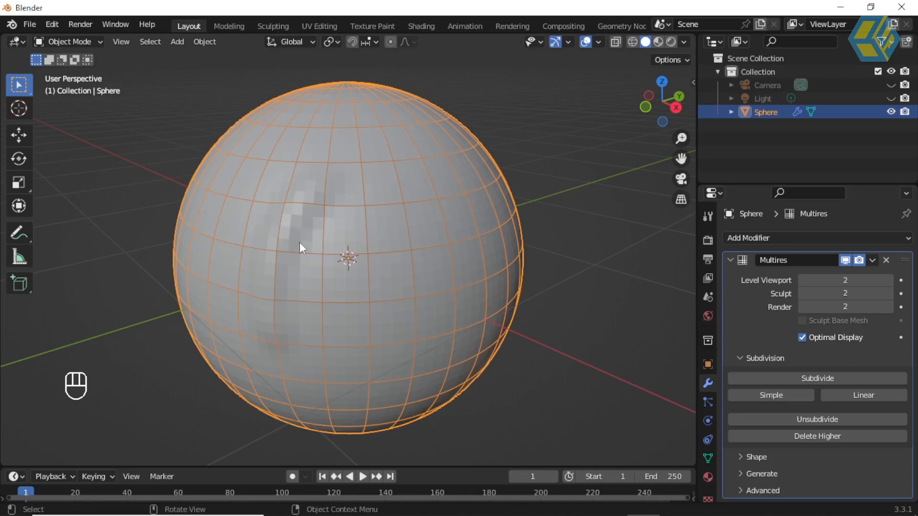
click(891, 280)
Step: Set the Multires sculpt level to 1 and switch the sphere to Sculpt Mode
click(802, 294)
click(79, 41)
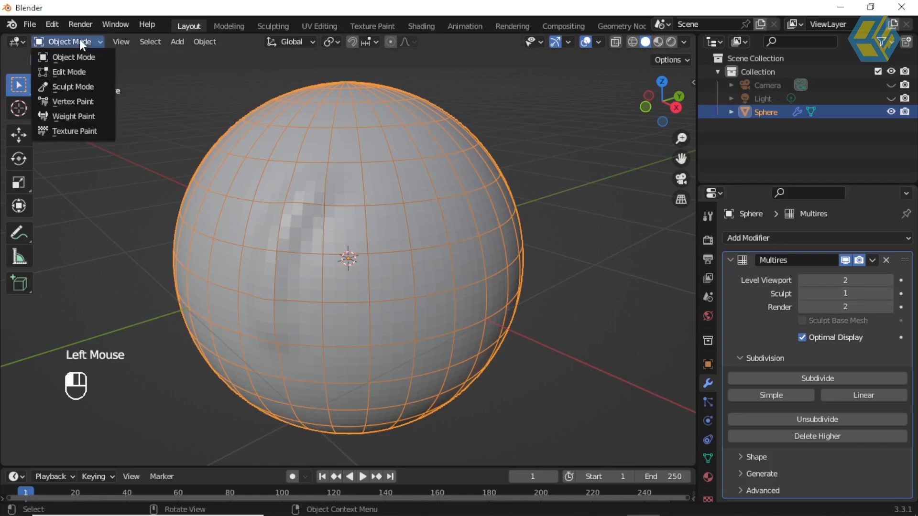
click(84, 86)
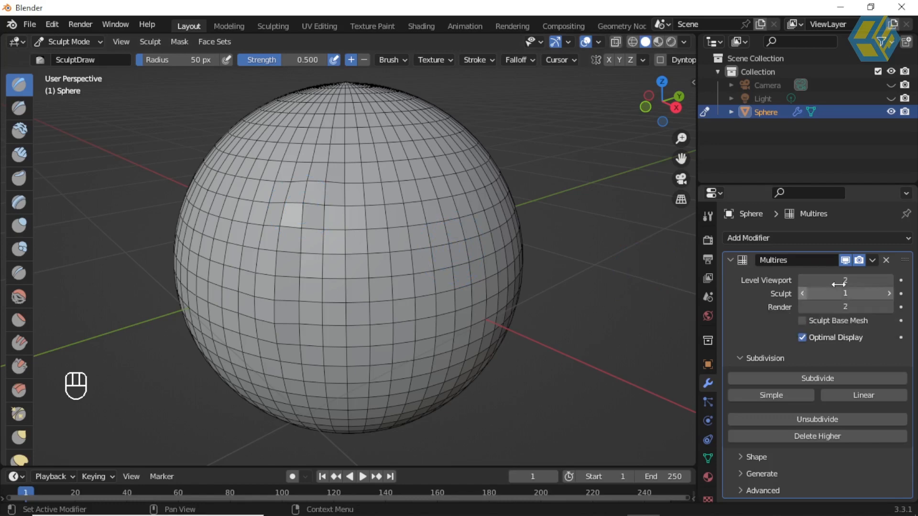
Step: Set the Multires viewport level to 1 and the sculpt level to 2
click(801, 279)
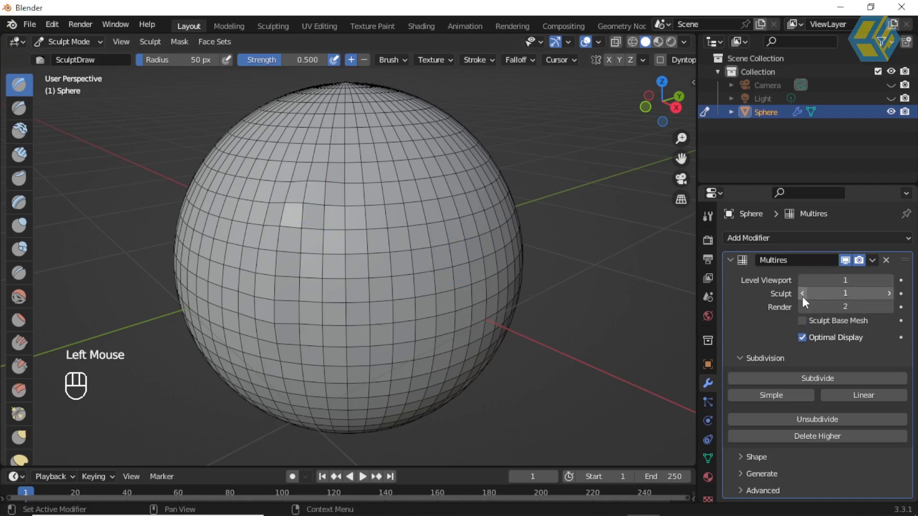
click(889, 293)
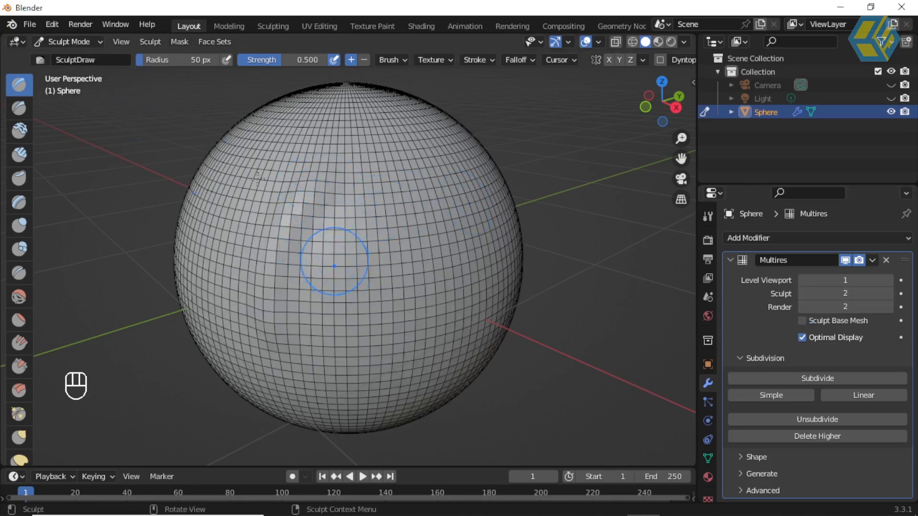
Step: Return the sphere to Object Mode and collapse the Multires modifier's settings
click(79, 41)
click(85, 58)
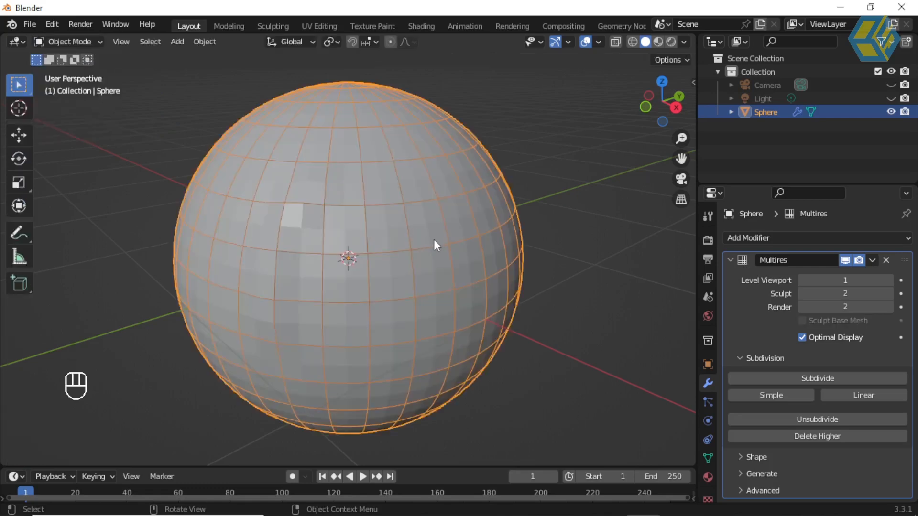
click(730, 260)
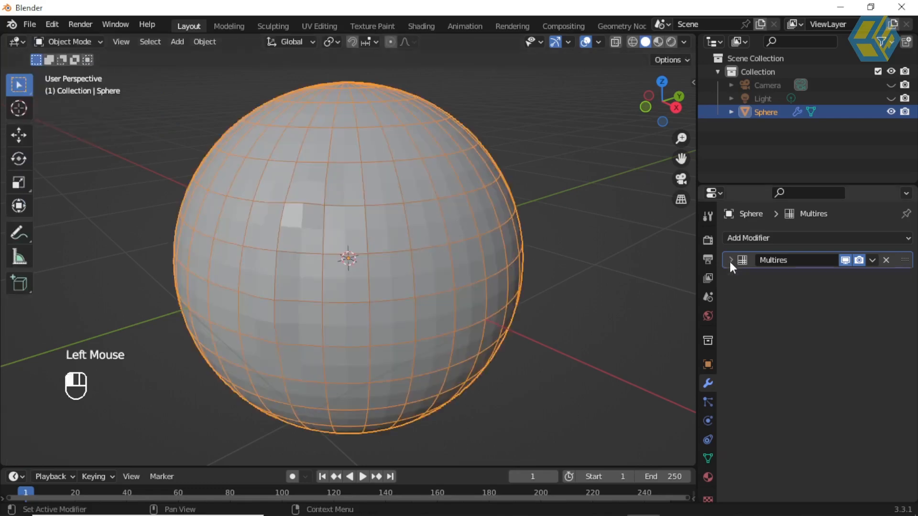
middle_drag(535, 231, 513, 239)
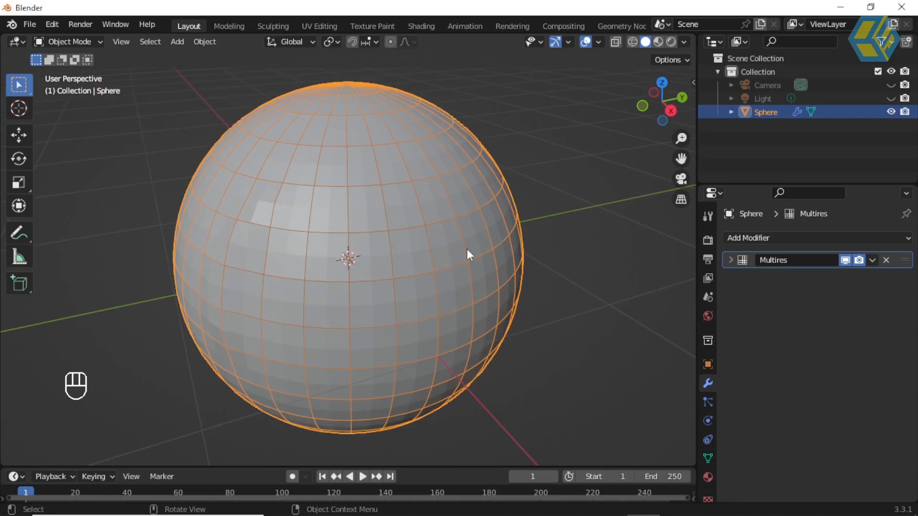
middle_drag(445, 251, 460, 237)
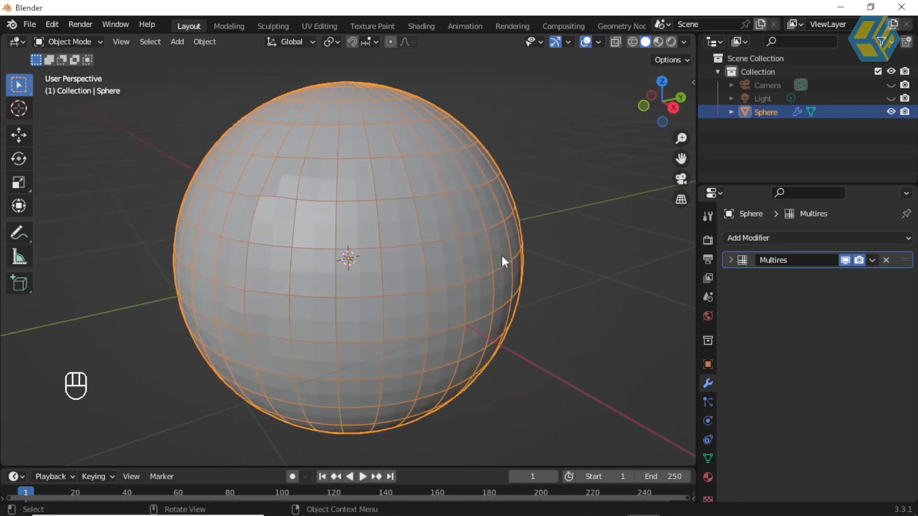
click(729, 259)
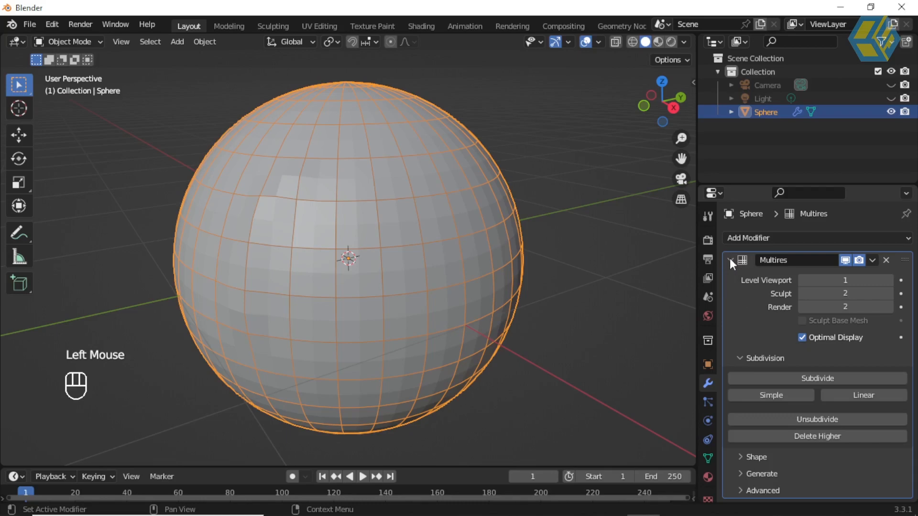
click(731, 260)
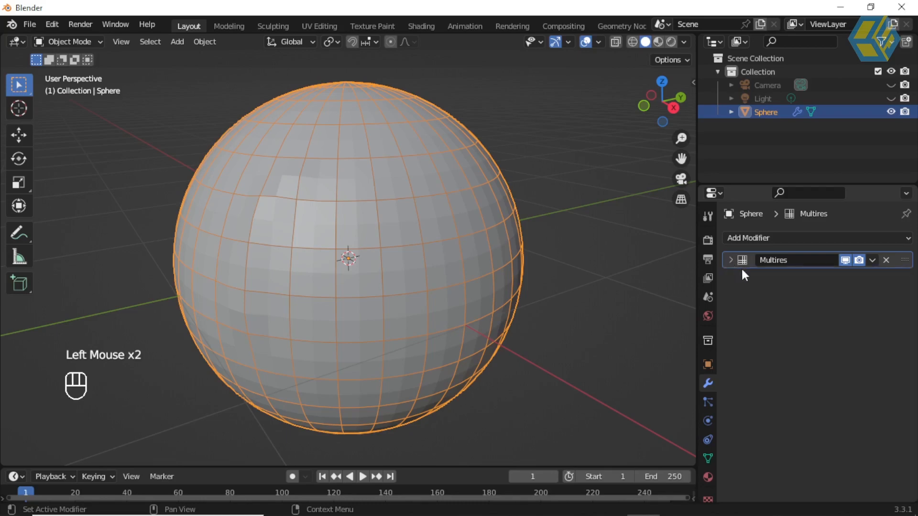
click(731, 260)
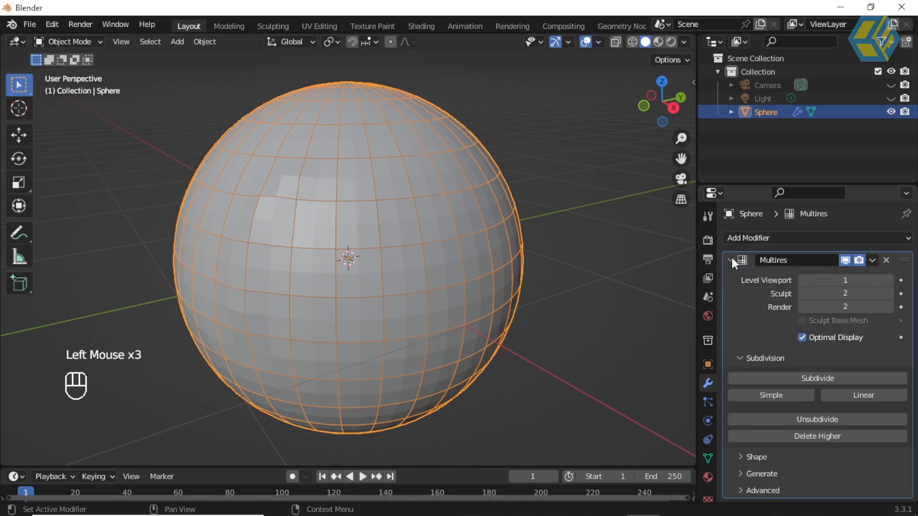
click(731, 258)
Step: Add a Subdivision Surface modifier to the sphere below the Multires modifier, and remove it again
click(744, 237)
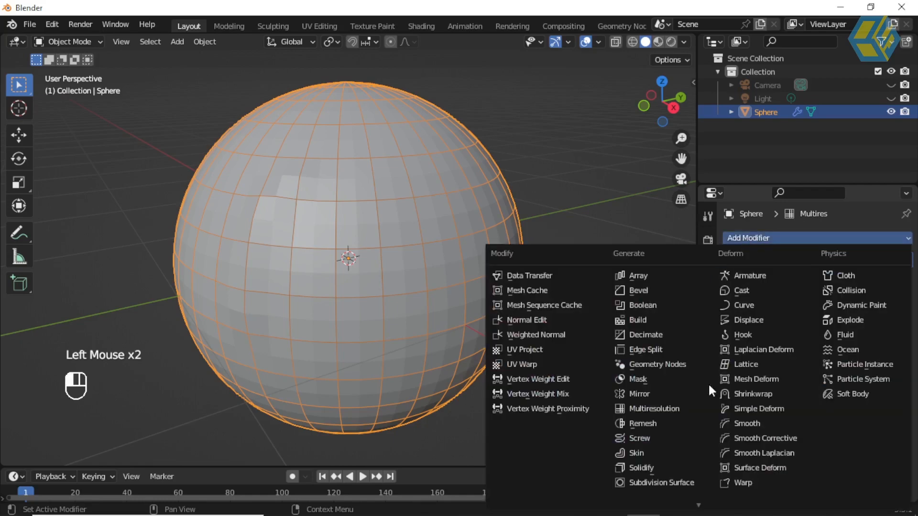
click(668, 482)
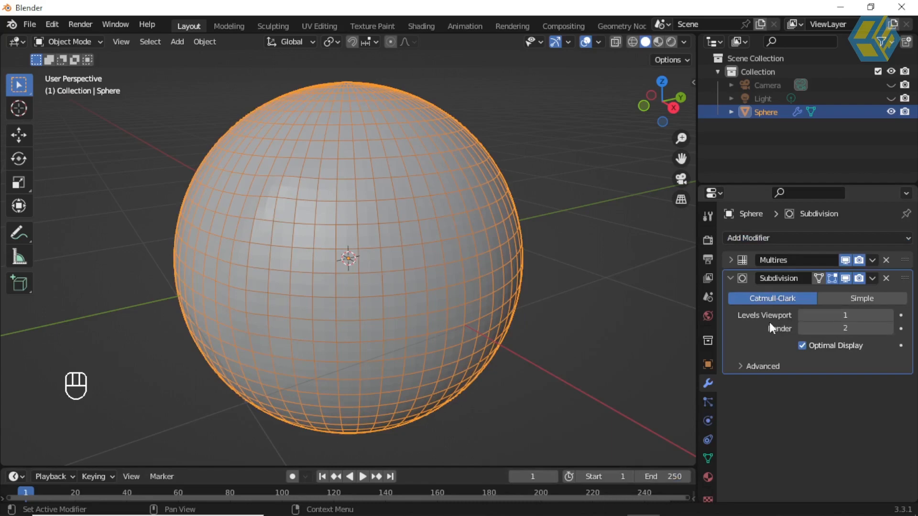
click(886, 277)
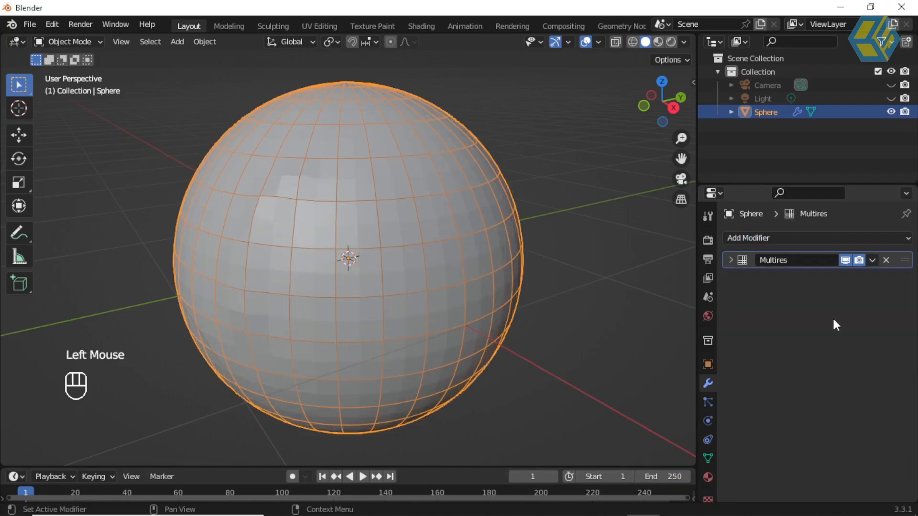
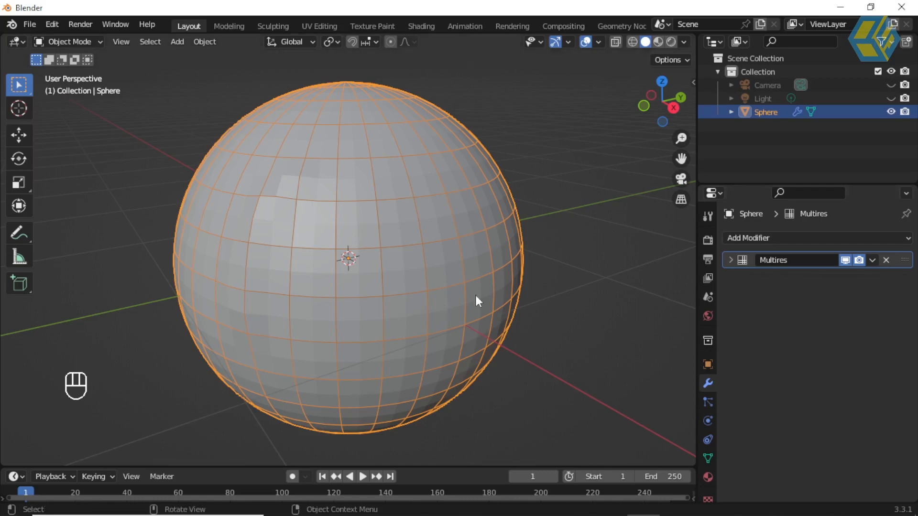
middle_drag(586, 286, 572, 288)
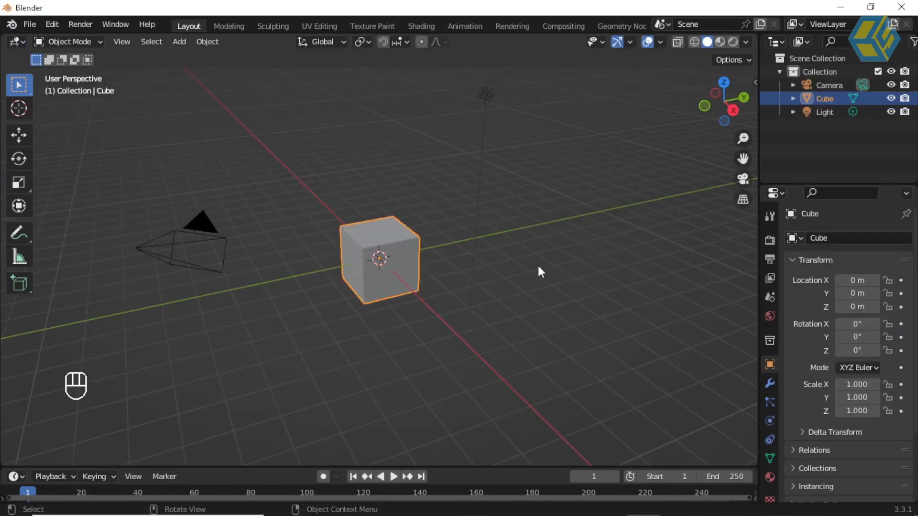
Step: Deselect the default cube, show its modifier properties and look through the available modifiers for Remesh
click(537, 264)
click(511, 268)
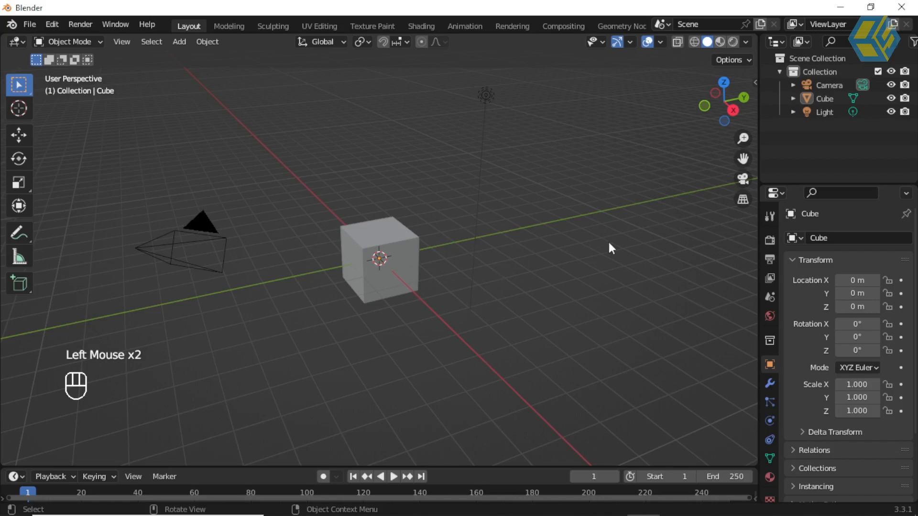
click(769, 384)
click(809, 245)
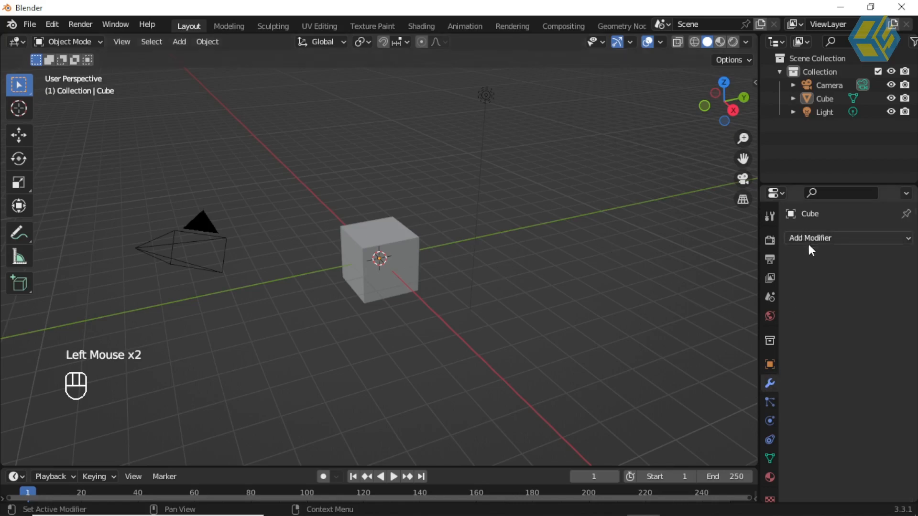
click(809, 240)
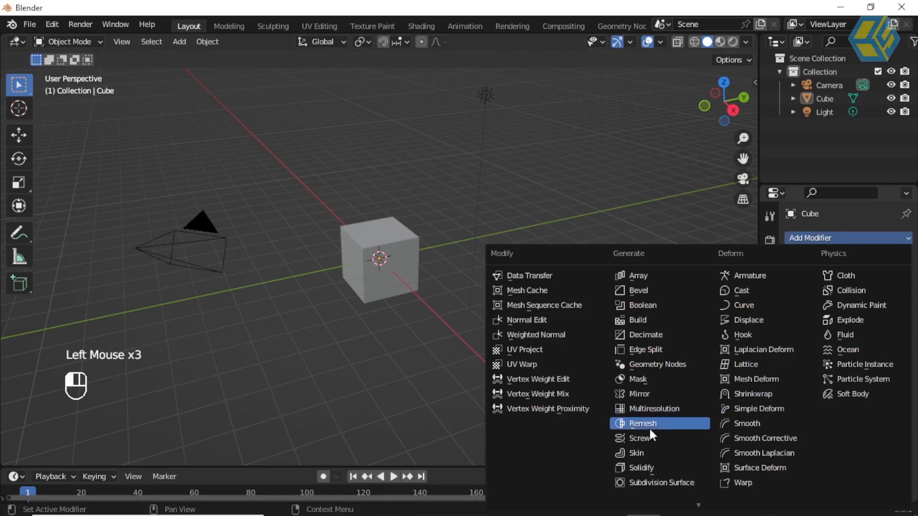
click(464, 219)
click(433, 216)
scroll(433, 220, up, 2)
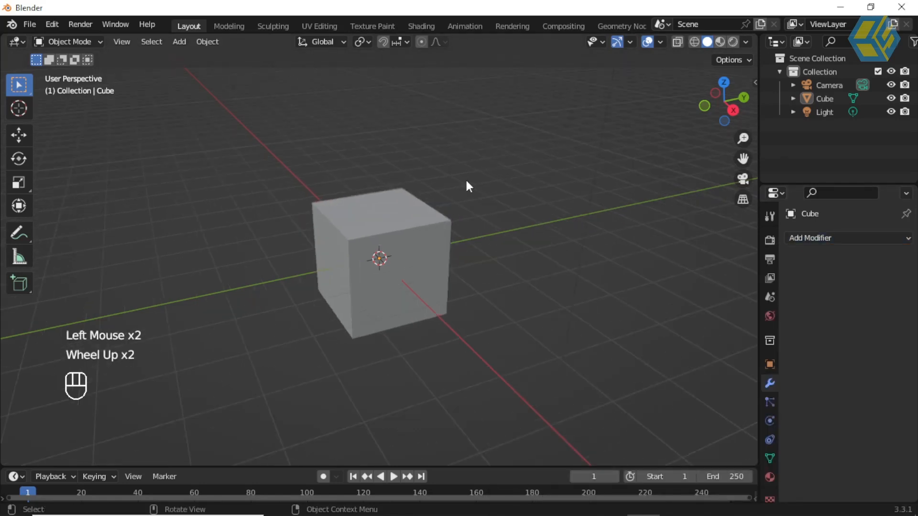
Step: Hide the camera and the light in the scene, and delete the default cube
click(891, 84)
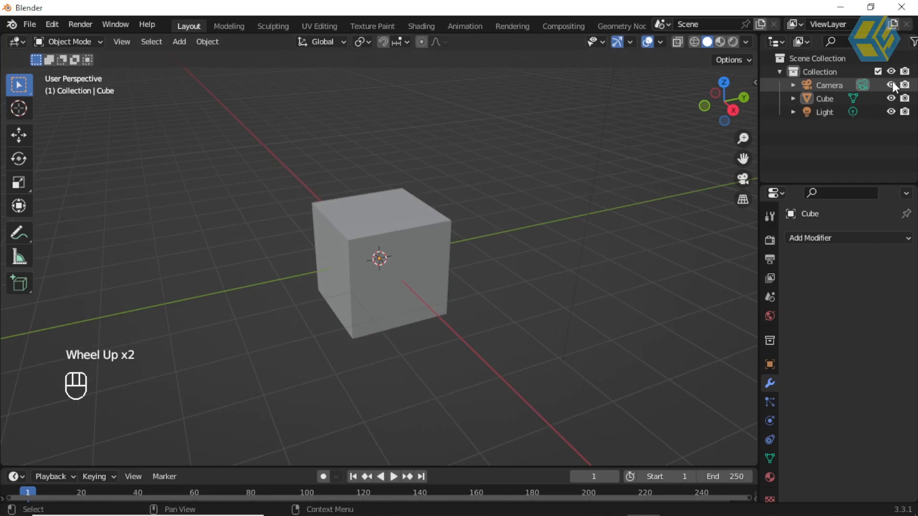
click(891, 111)
double_click(425, 230)
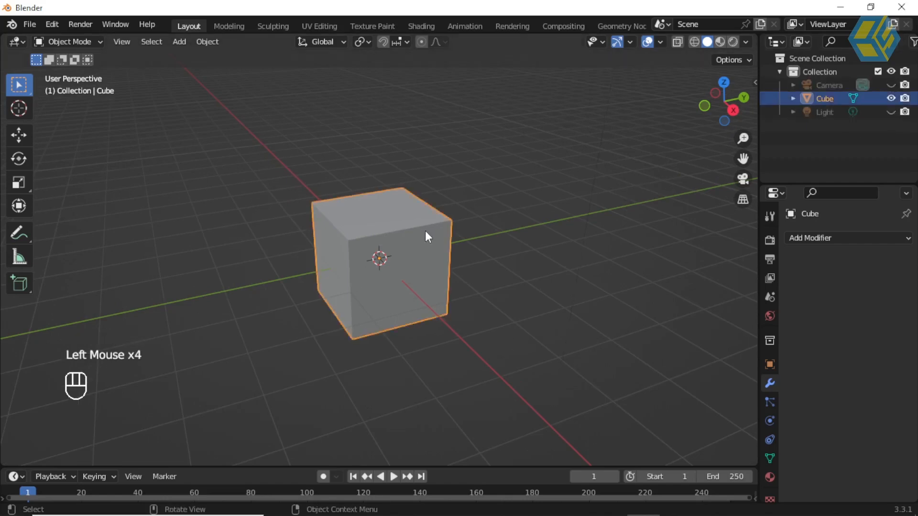
key(Delete)
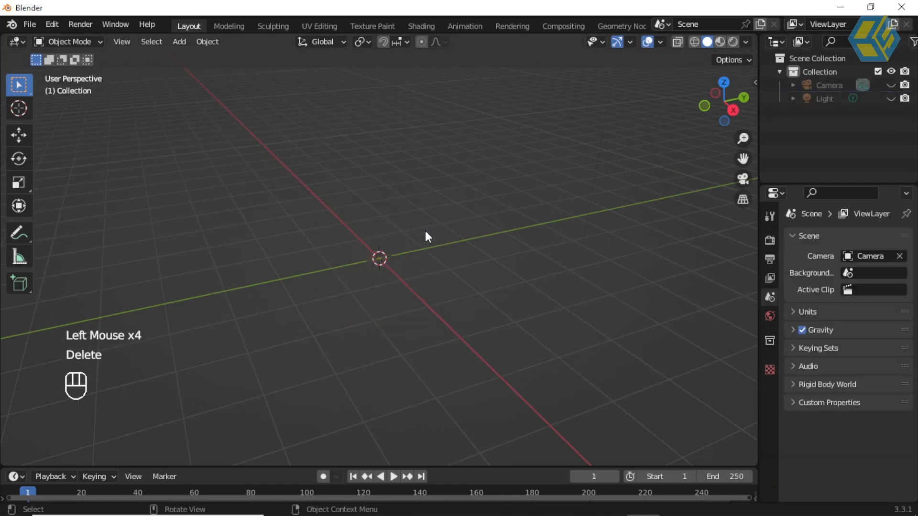
Step: Add a Monkey mesh to the empty scene at the origin
click(178, 44)
mouse_move(186, 53)
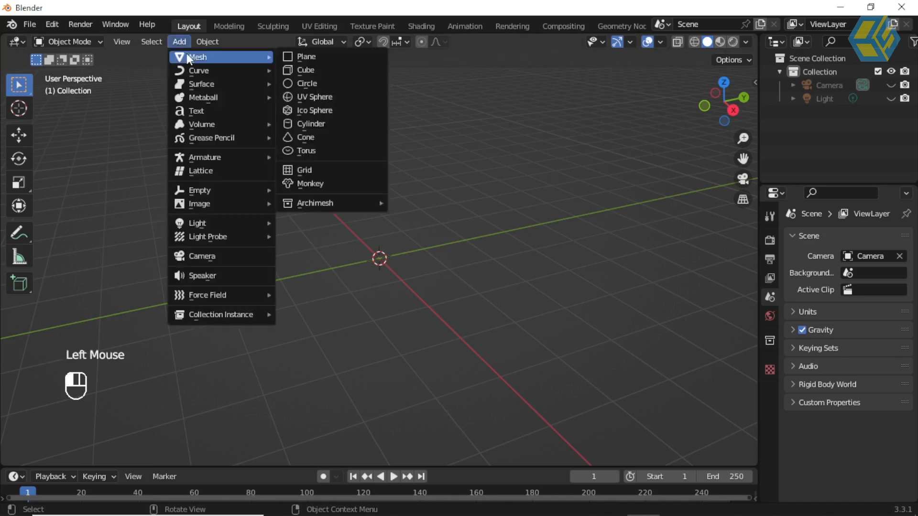
click(343, 182)
middle_drag(447, 280, 458, 220)
scroll(473, 248, up, 3)
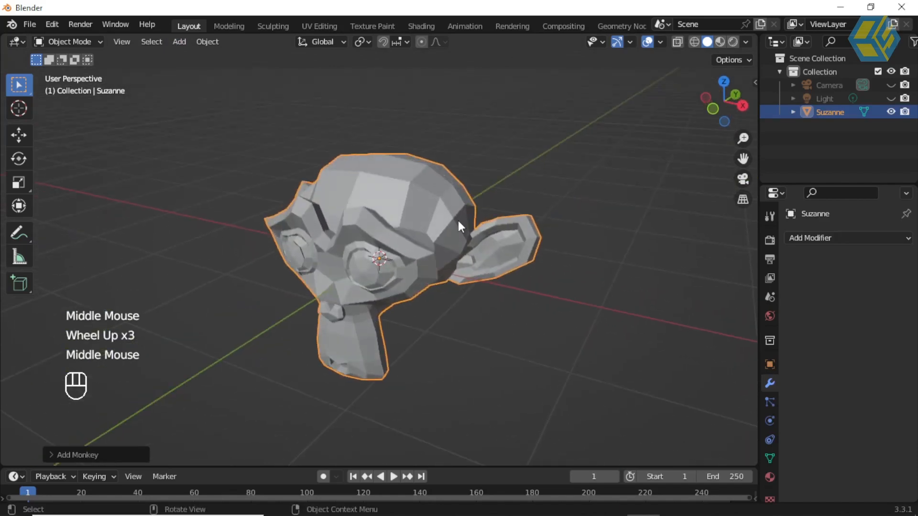
Step: Add a Remesh modifier to the monkey head
click(812, 237)
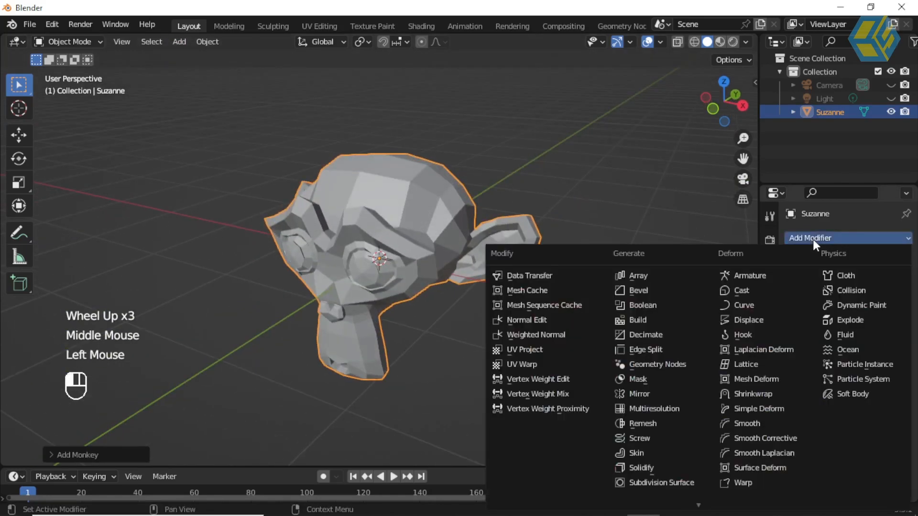
click(659, 422)
middle_drag(524, 279, 534, 297)
scroll(524, 286, up, 1)
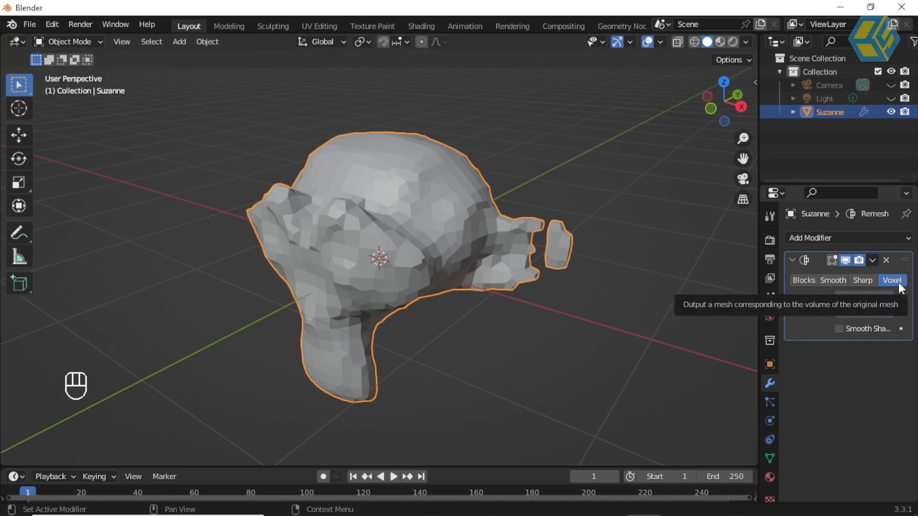
Step: Enable the wireframe overlay for the monkey head in its viewport display settings
click(770, 364)
scroll(831, 442, down, 2)
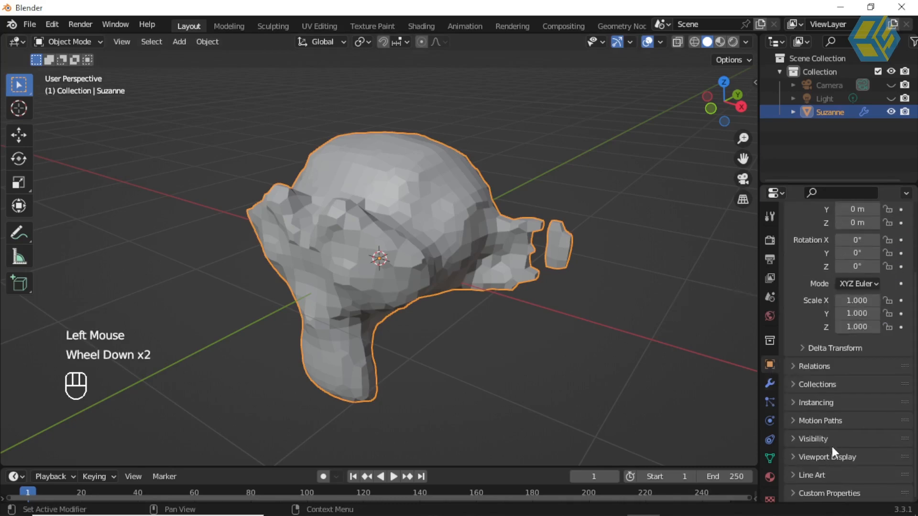
click(821, 457)
scroll(839, 465, down, 2)
click(838, 425)
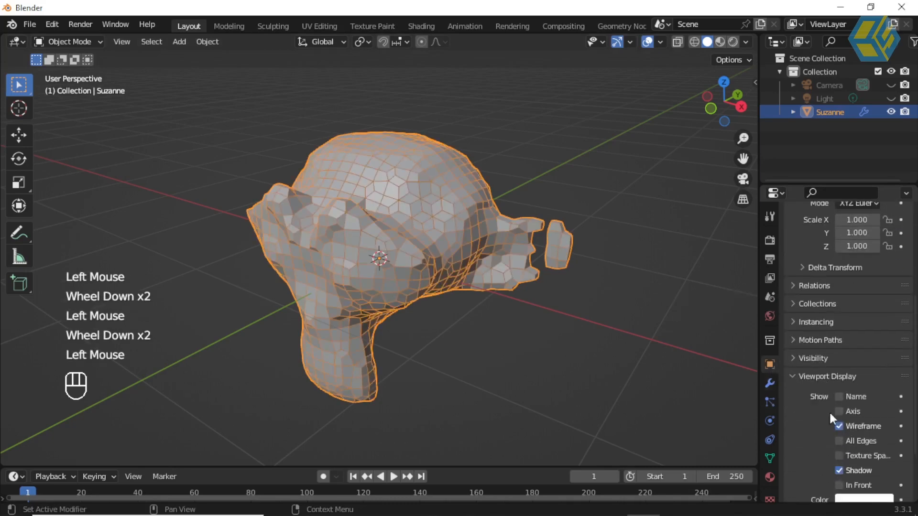
click(790, 375)
Step: Try the Remesh modifier's Sharp and Smooth modes on the monkey head, and set it to Blocks
click(770, 383)
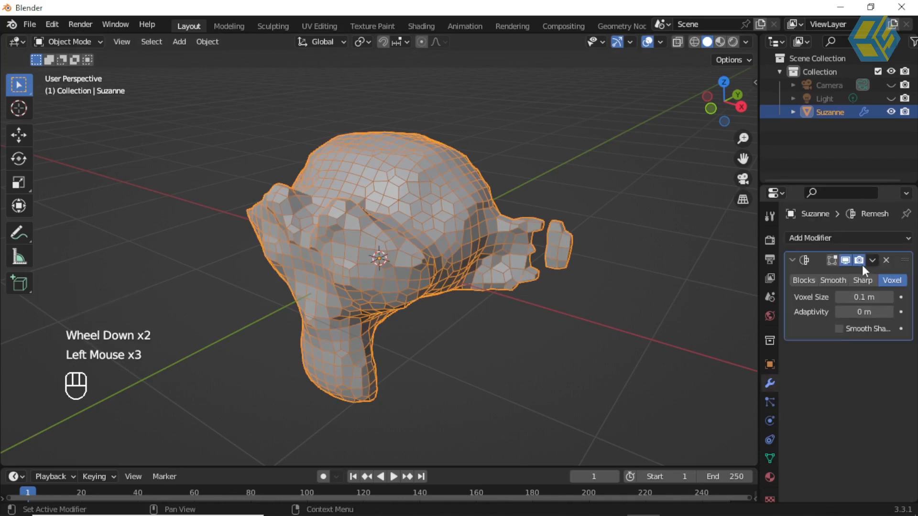
scroll(411, 180, up, 2)
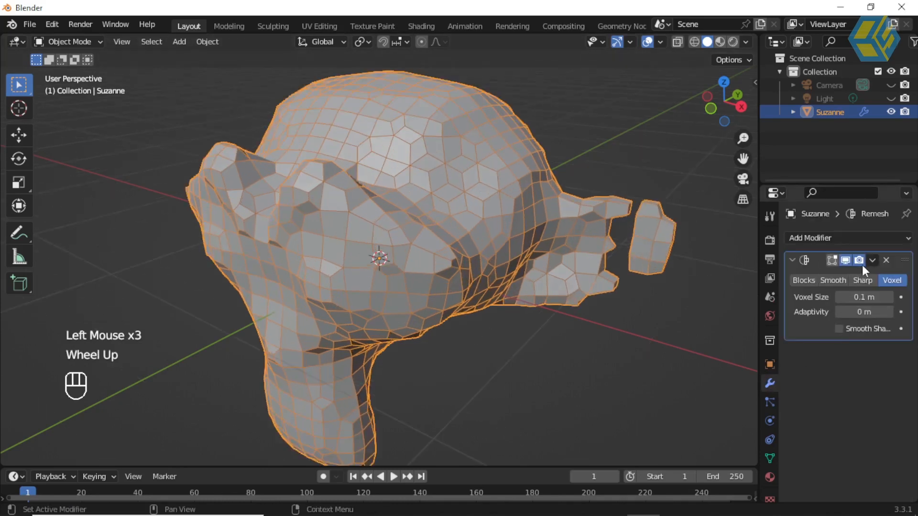
click(863, 281)
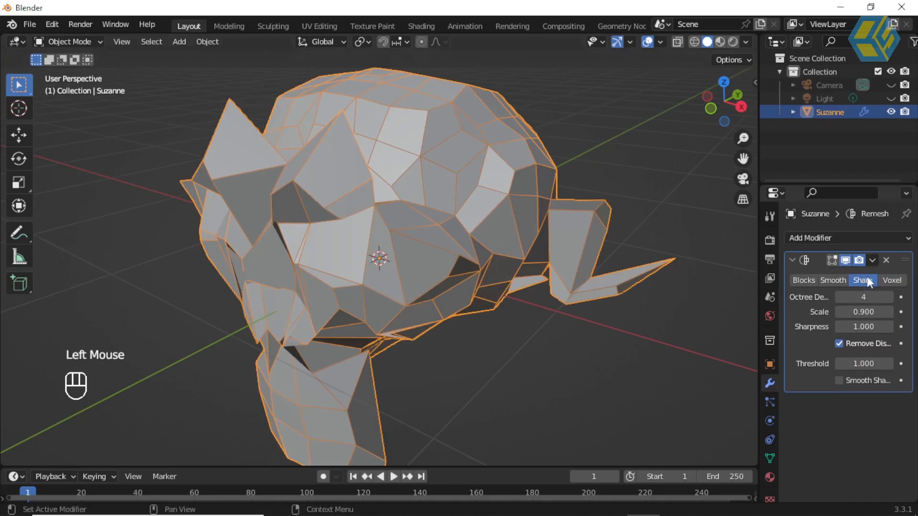
click(830, 278)
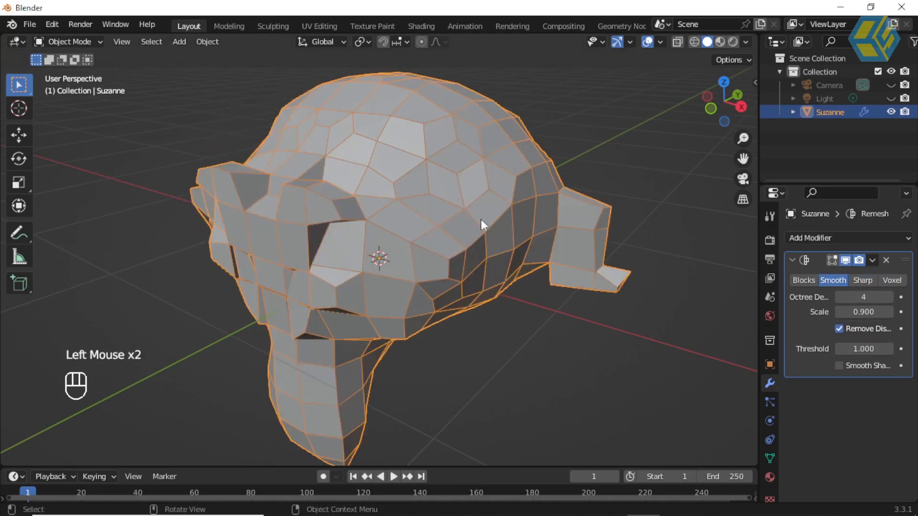
click(802, 280)
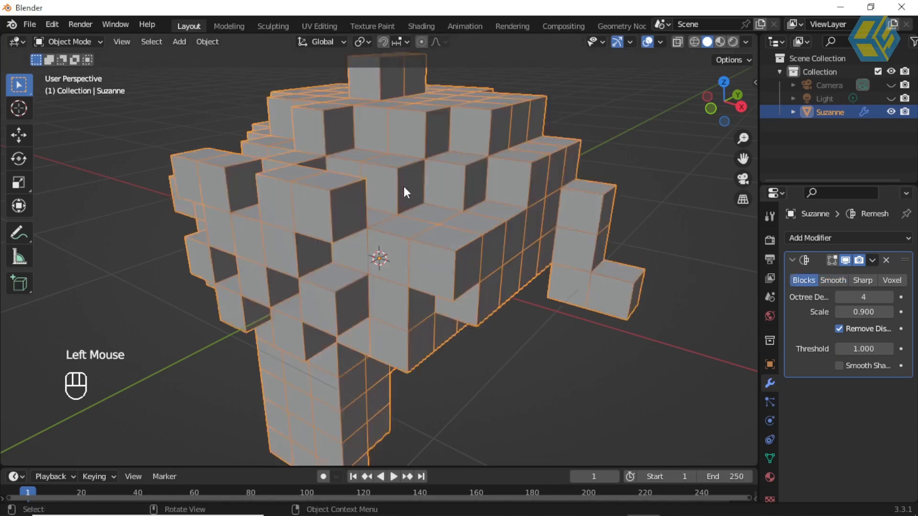
Step: Set the Remesh modifier's octree depth to 6 in Blocks mode
click(839, 297)
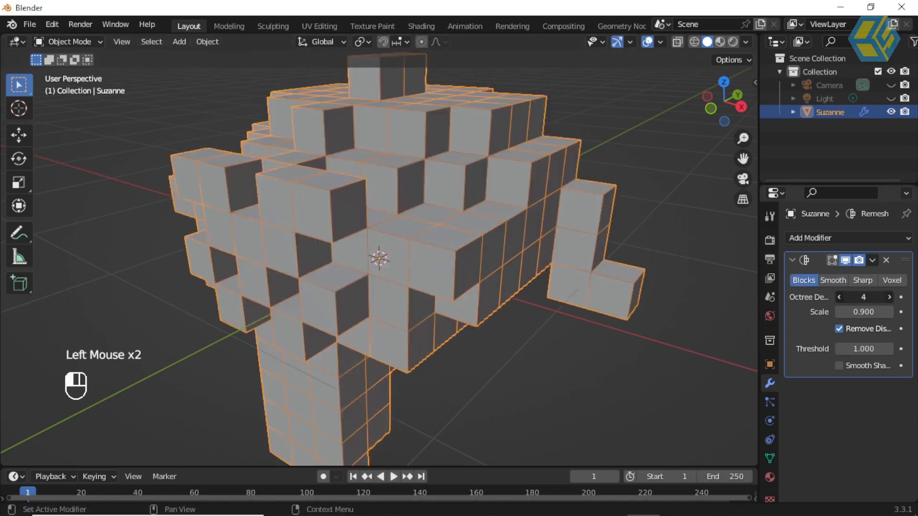
drag(863, 297, 882, 297)
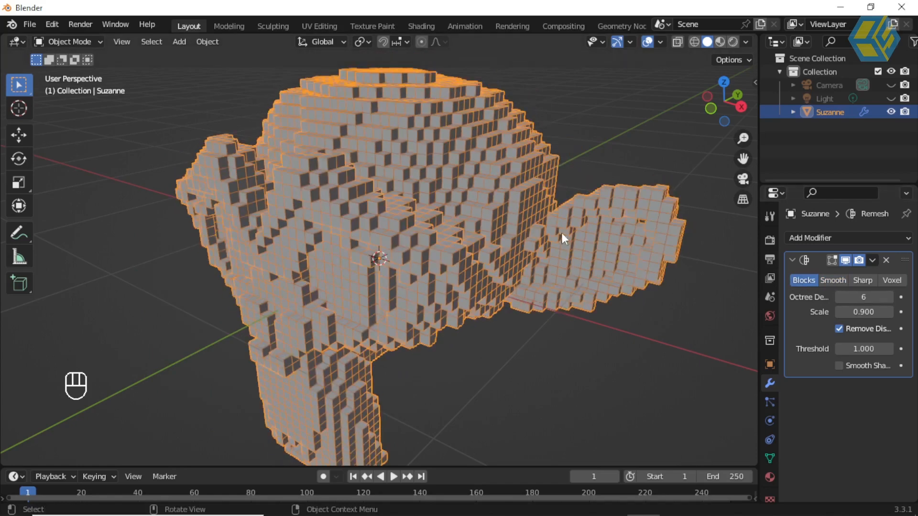
mouse_move(490, 204)
middle_down()
mouse_move(535, 186)
mouse_move(525, 175)
mouse_move(479, 182)
mouse_move(477, 202)
middle_up()
middle_click(889, 290)
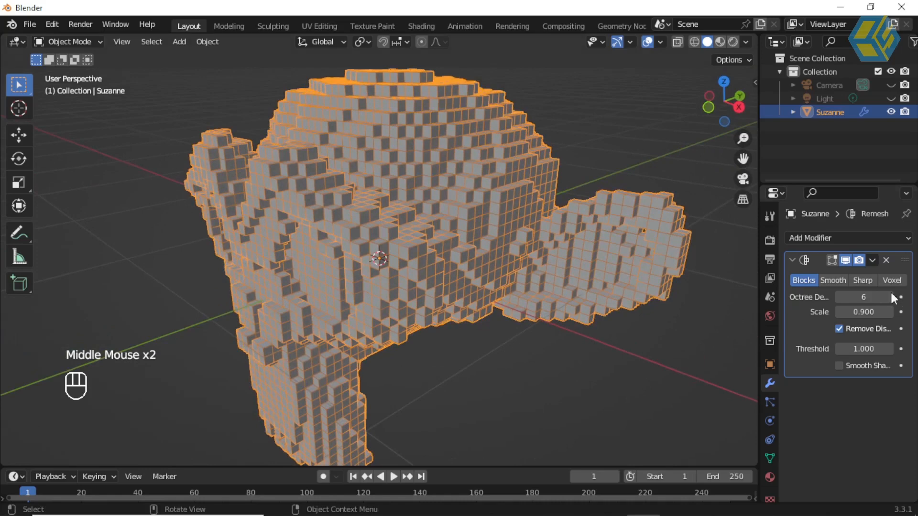
Step: Switch the Remesh modifier to Smooth mode, try octree depth 5 and set it to 7
click(843, 282)
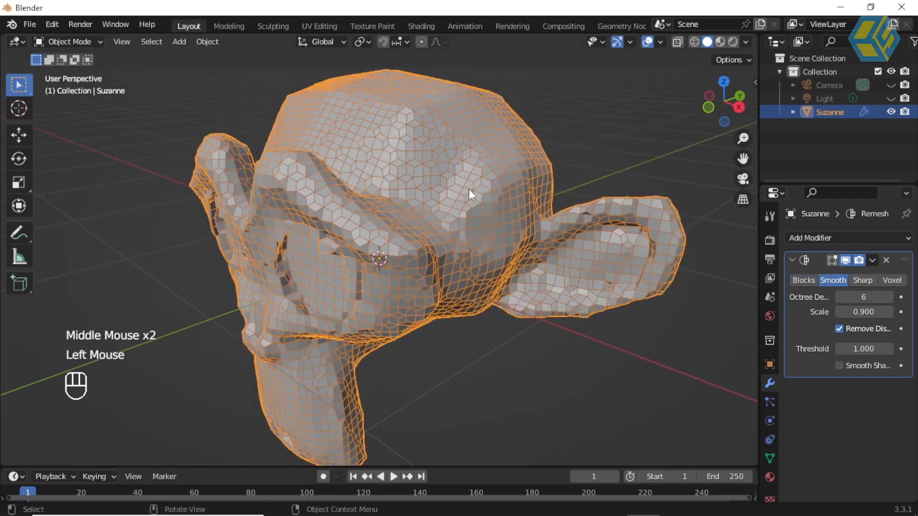
click(839, 297)
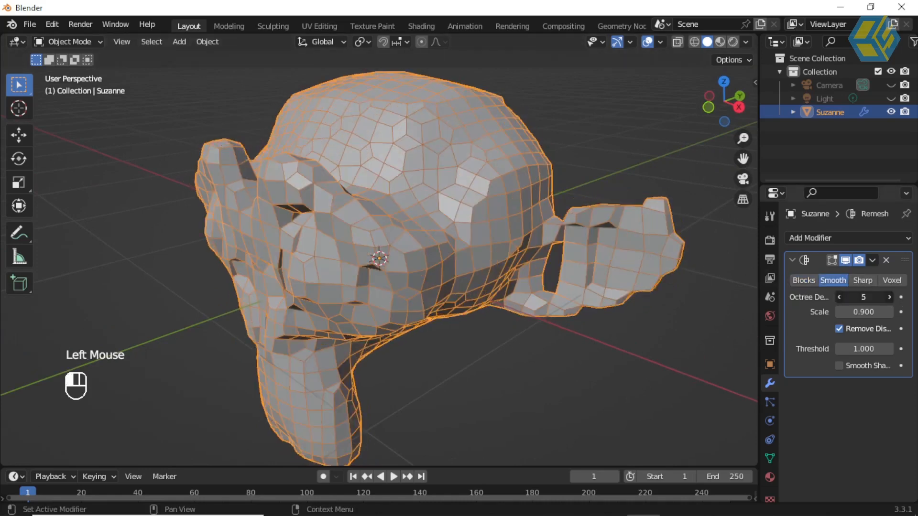
drag(863, 297, 887, 296)
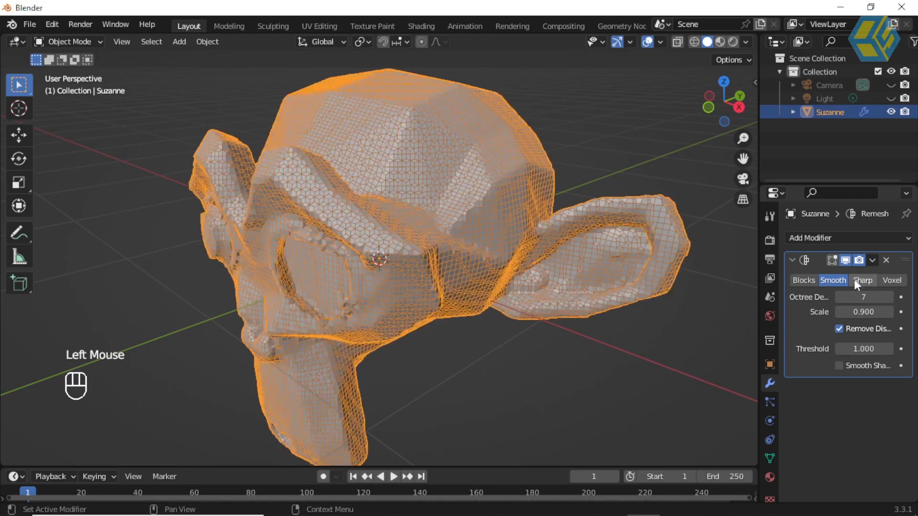
Step: Switch the monkey head's Remesh modifier to Sharp mode
click(855, 281)
scroll(417, 157, up, 2)
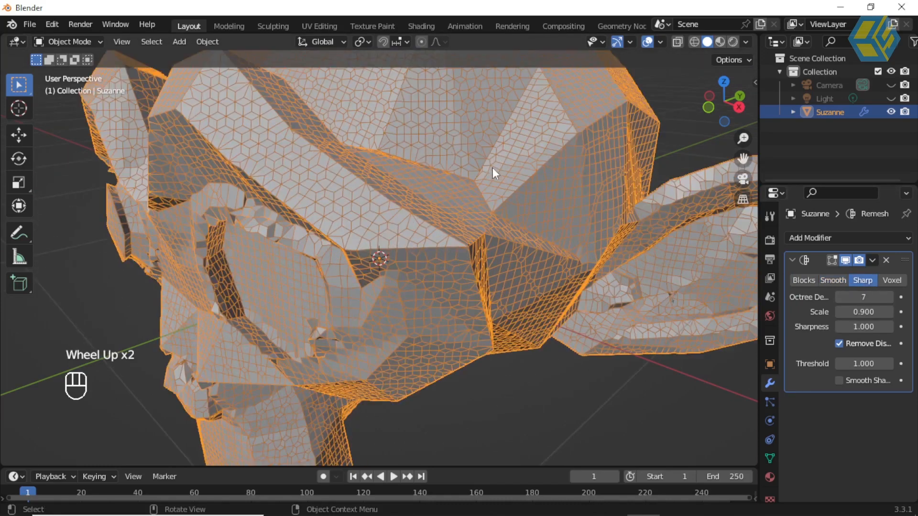
Step: Switch the monkey head's Remesh modifier to Voxel mode and set the voxel size to 0.0763 m
scroll(542, 198, down, 1)
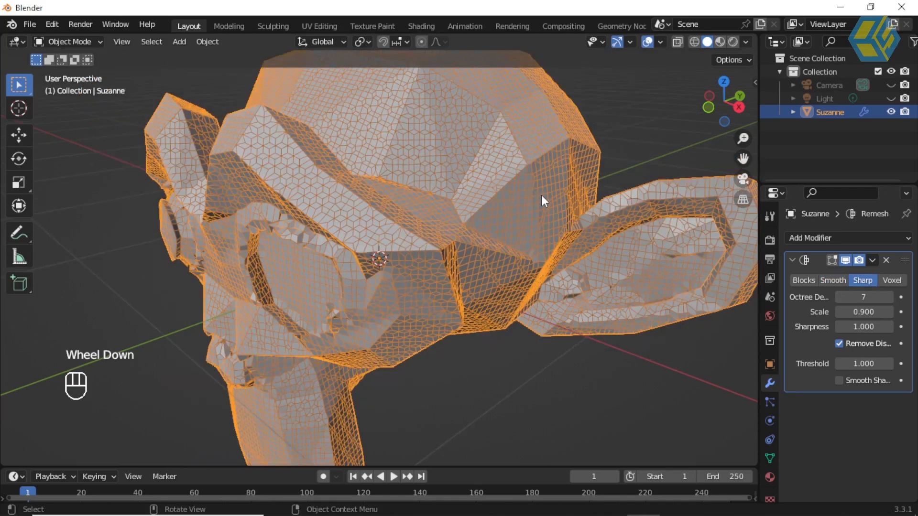
click(891, 280)
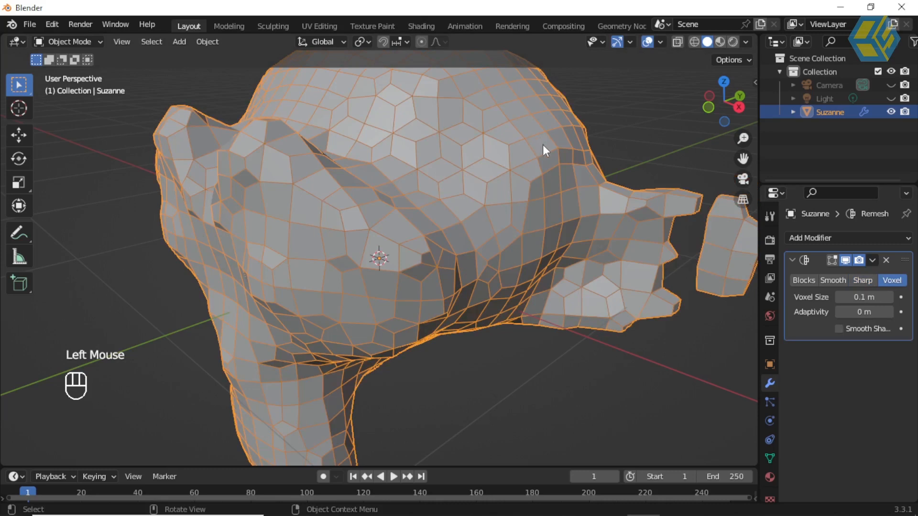
scroll(542, 145, down, 1)
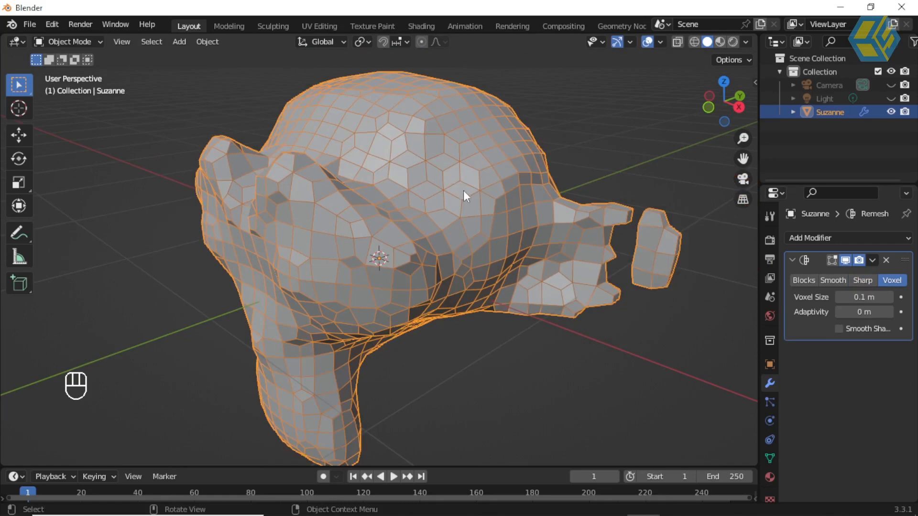
mouse_move(863, 297)
mouse_down()
mouse_move(880, 297)
mouse_move(852, 296)
mouse_move(917, 297)
mouse_move(846, 297)
mouse_up()
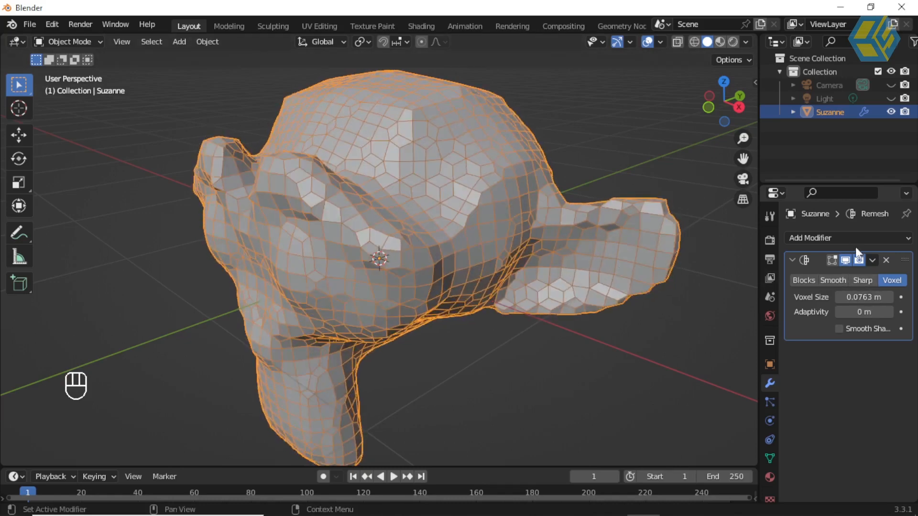
Step: Remove the Remesh modifier and delete the monkey head from the scene
click(886, 258)
click(579, 188)
click(516, 200)
scroll(517, 204, down, 2)
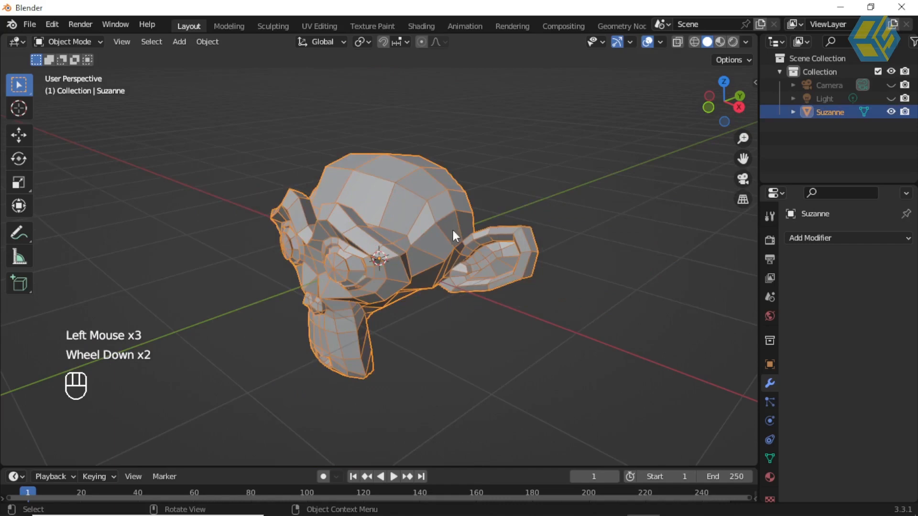
click(415, 226)
click(415, 226)
key(Delete)
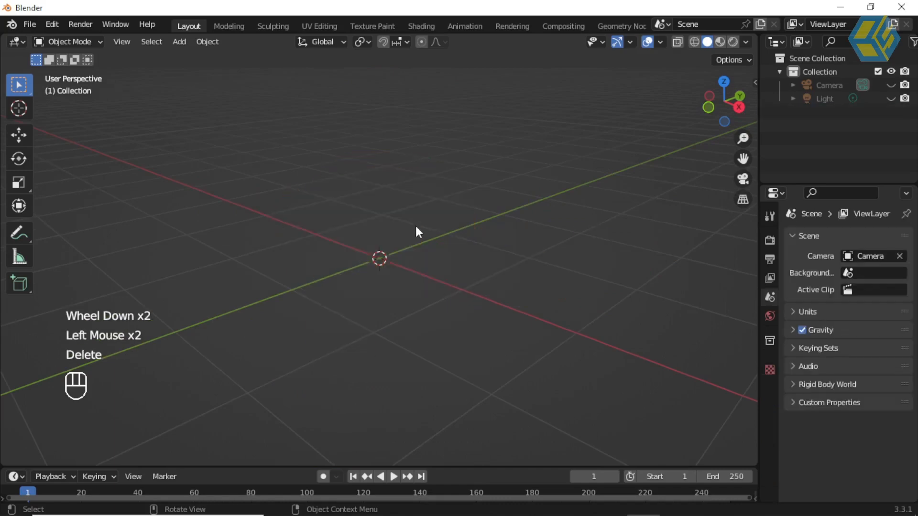
scroll(369, 210, up, 1)
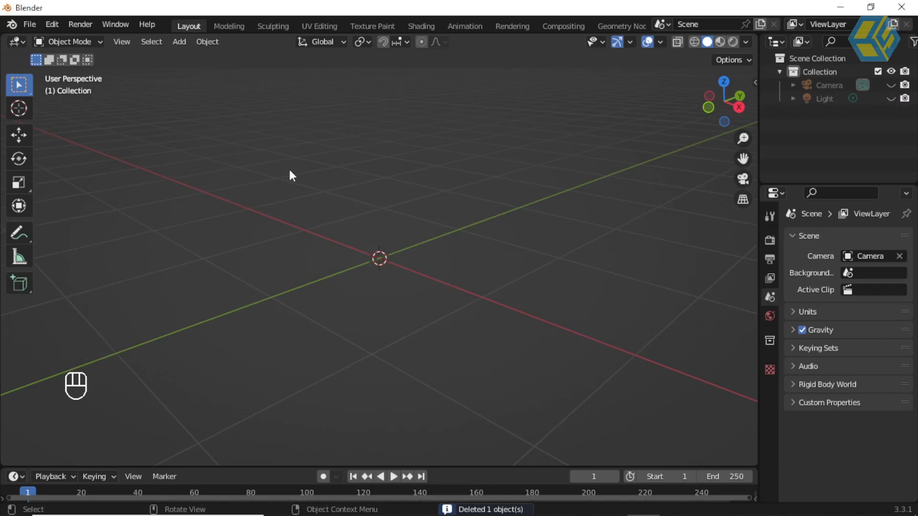
Step: Add a UV sphere and a cylinder mesh at the world origin
click(186, 43)
mouse_move(195, 56)
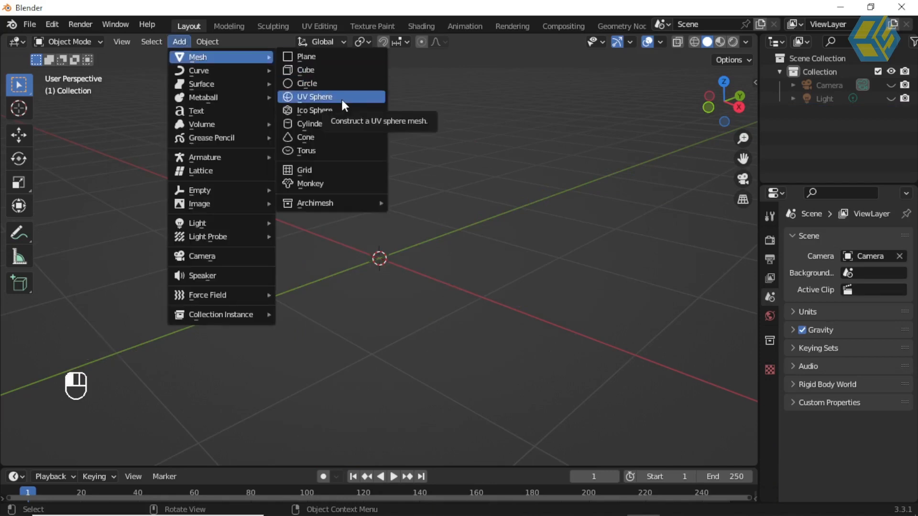
click(326, 97)
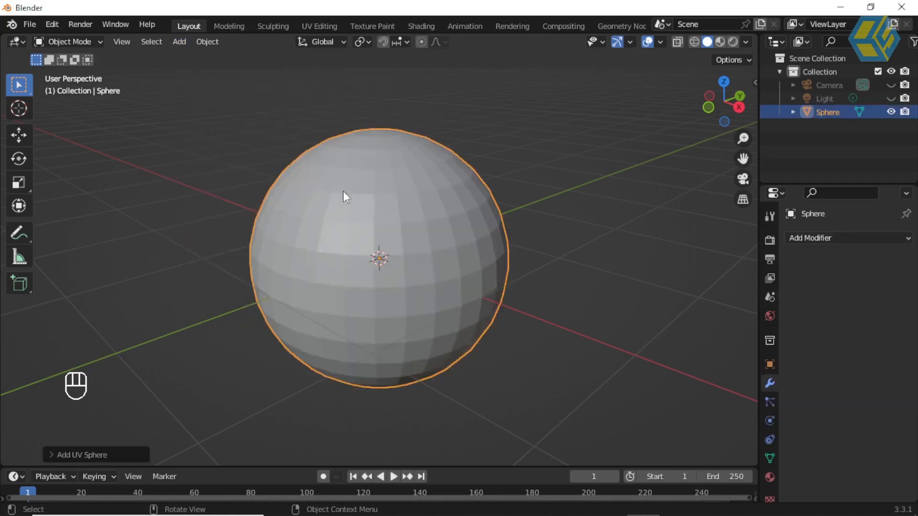
click(178, 42)
mouse_move(184, 56)
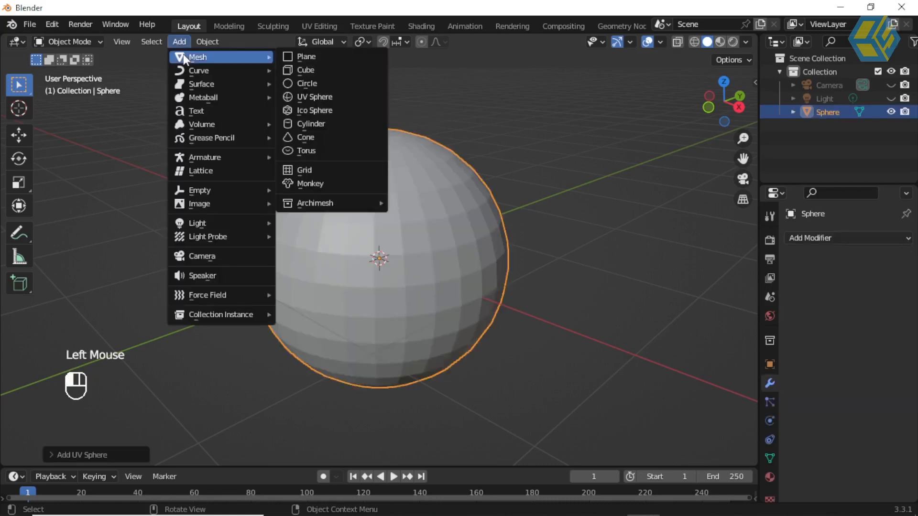
click(317, 123)
scroll(406, 225, down, 2)
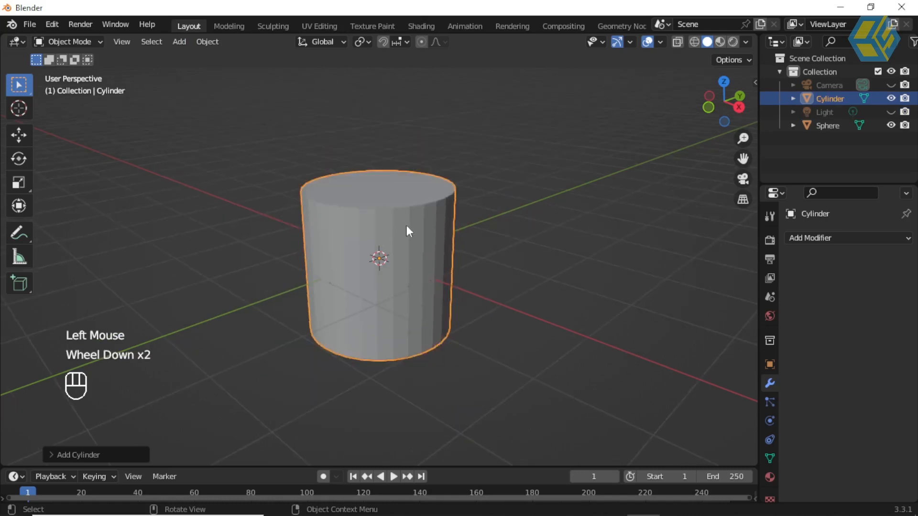
Step: Scale the cylinder down until it fits inside the sphere, and rotate it 90° about the X axis
key(s)
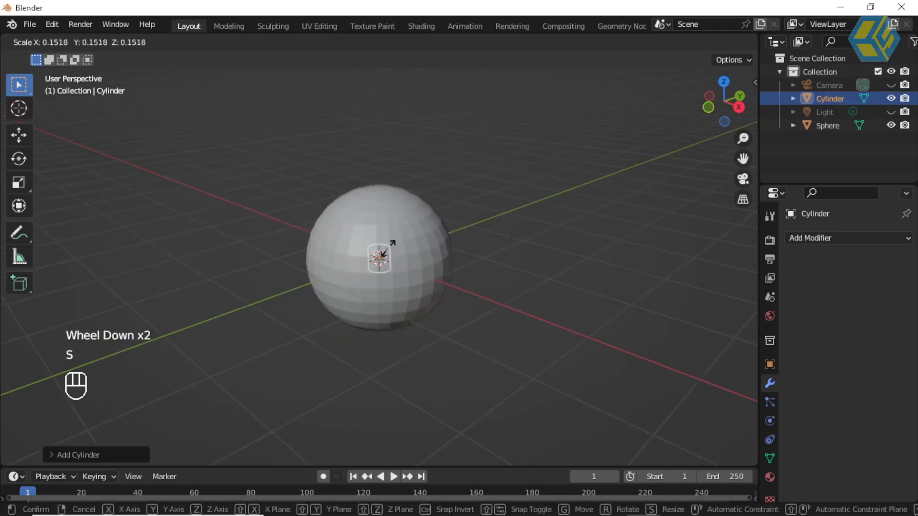
click(407, 245)
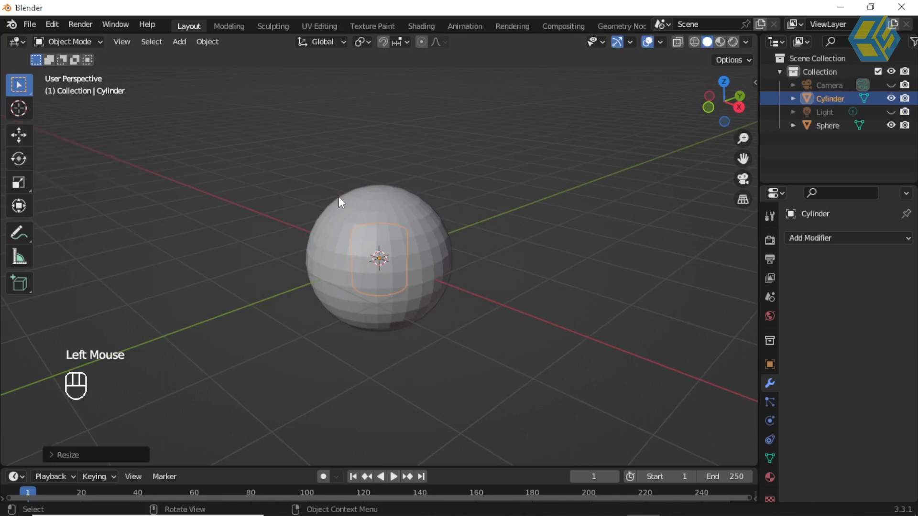
key(r)
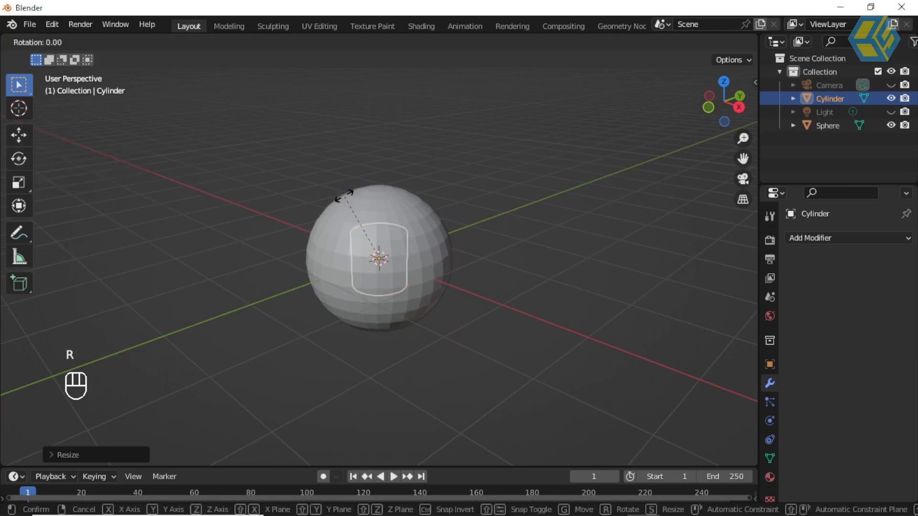
key(x)
key(KP_9)
key(KP_0)
key(KP_Enter)
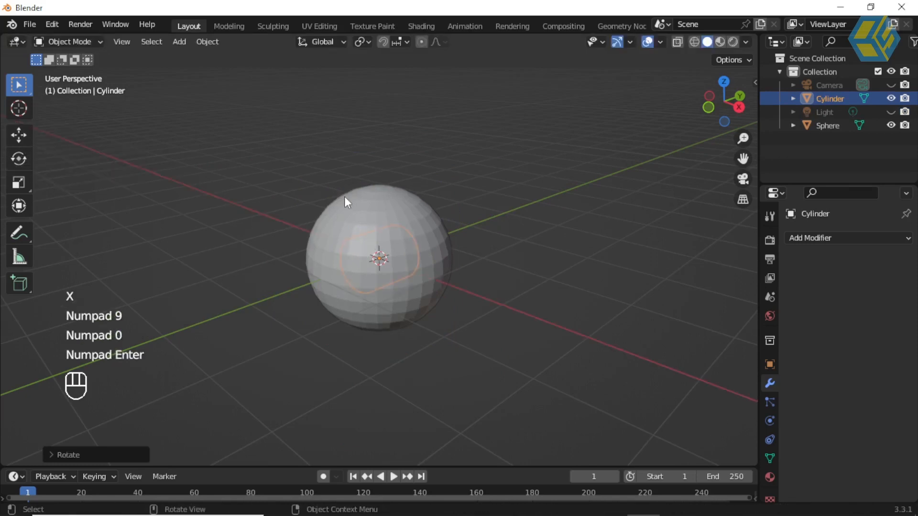
Step: Move the cylinder along Y until it protrudes from the sphere's side, and enlarge it slightly
middle_drag(334, 235, 248, 225)
click(31, 143)
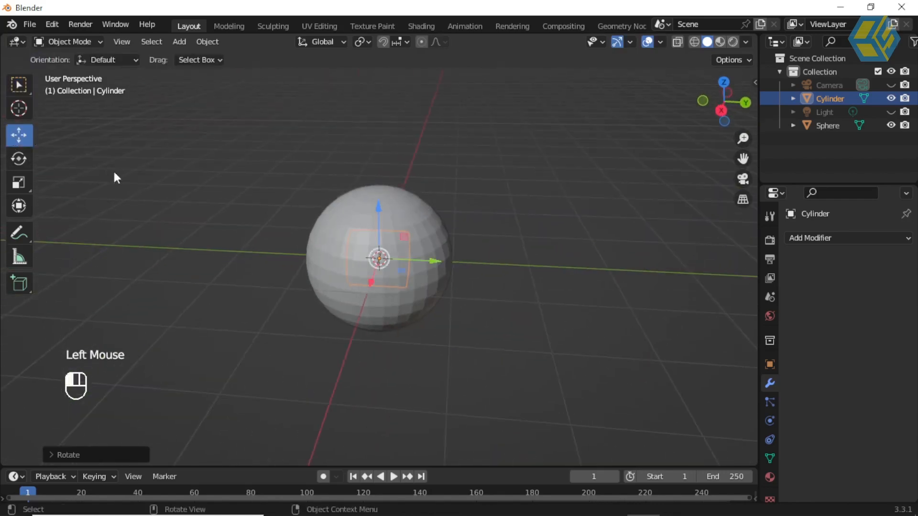
drag(434, 262, 514, 268)
key(s)
click(537, 268)
middle_drag(537, 268, 496, 279)
mouse_move(496, 280)
mouse_down()
mouse_move(514, 281)
mouse_move(502, 280)
mouse_up()
click(457, 199)
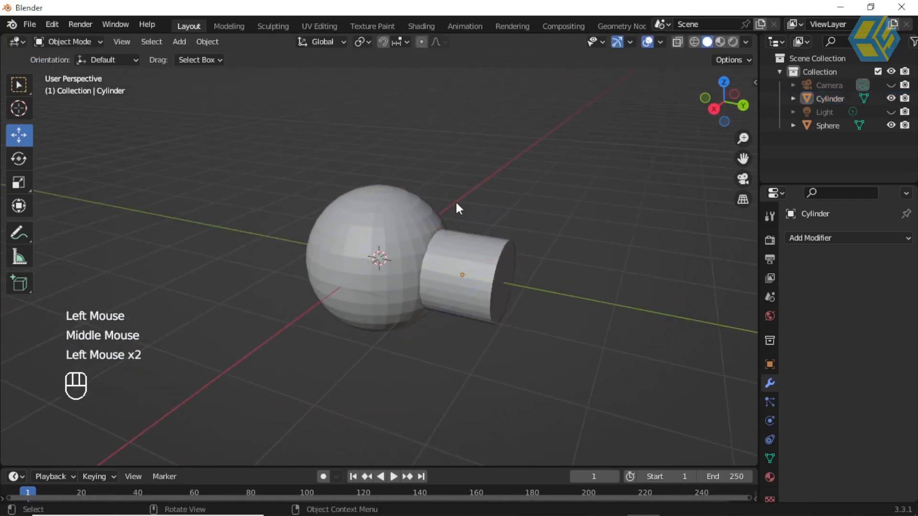
Step: Duplicate the sphere and cylinder together and move the copies along positive X, clear of the originals
scroll(460, 206, up, 2)
click(485, 185)
drag(308, 132, 567, 351)
scroll(557, 346, down, 3)
scroll(524, 328, up, 1)
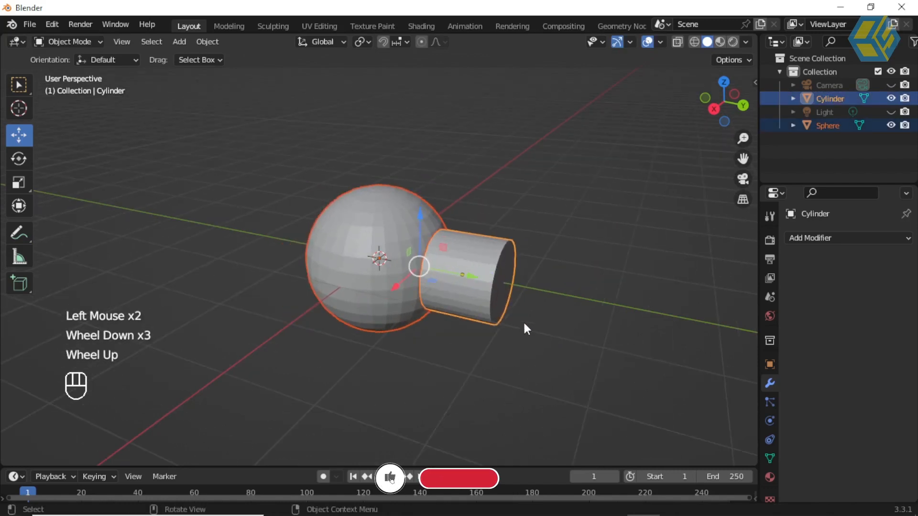
key(shift+d)
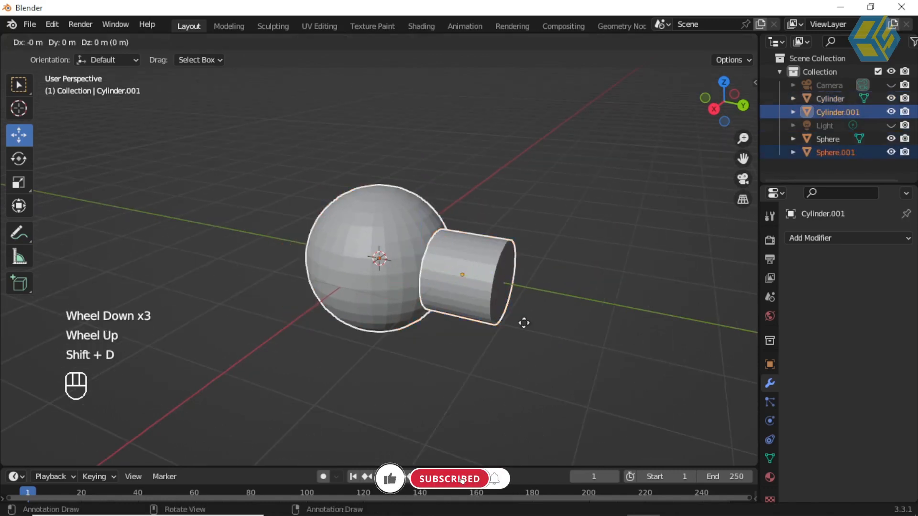
key(Return)
drag(405, 287, 287, 377)
Step: Duplicate the original sphere and cylinder again and move this second pair along negative X, behind the originals
middle_drag(526, 314, 506, 308)
click(469, 202)
click(457, 228)
drag(494, 185, 402, 289)
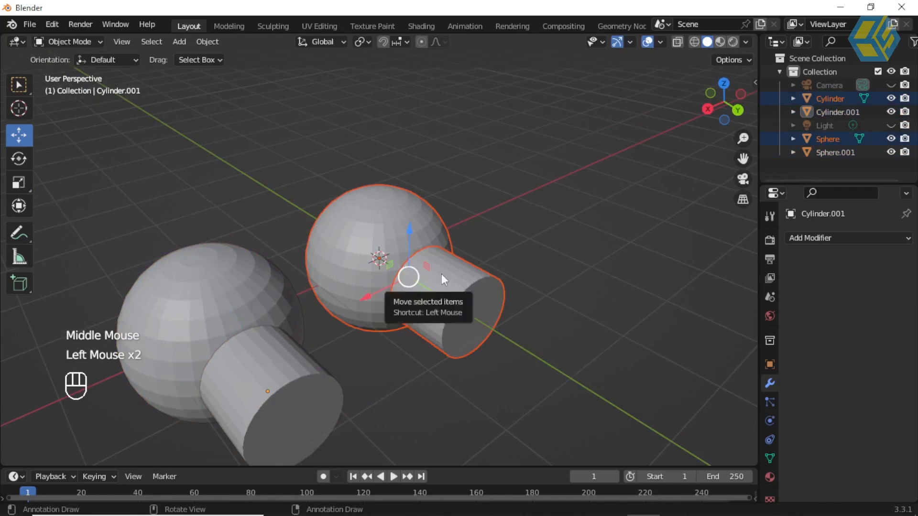
middle_drag(461, 265, 529, 234)
click(485, 194)
drag(480, 206, 395, 285)
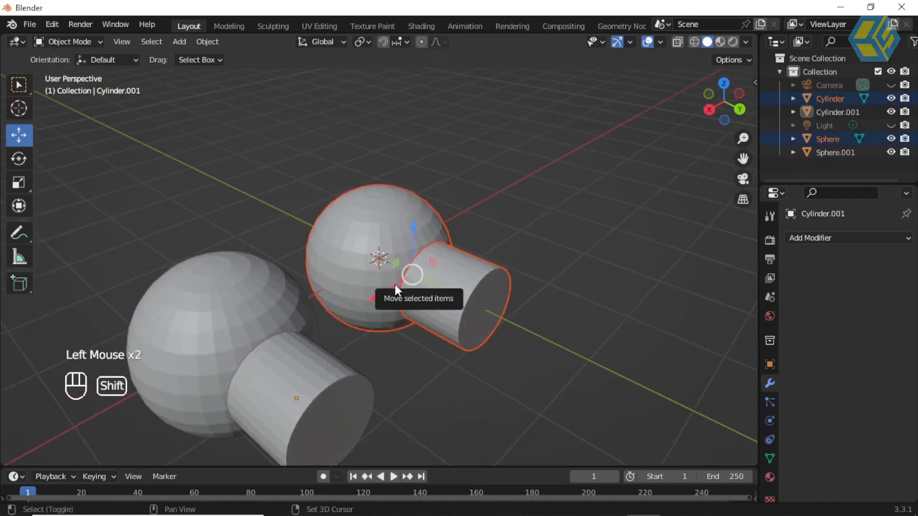
key(shift+d)
key(Return)
drag(382, 290, 521, 216)
click(590, 152)
click(615, 125)
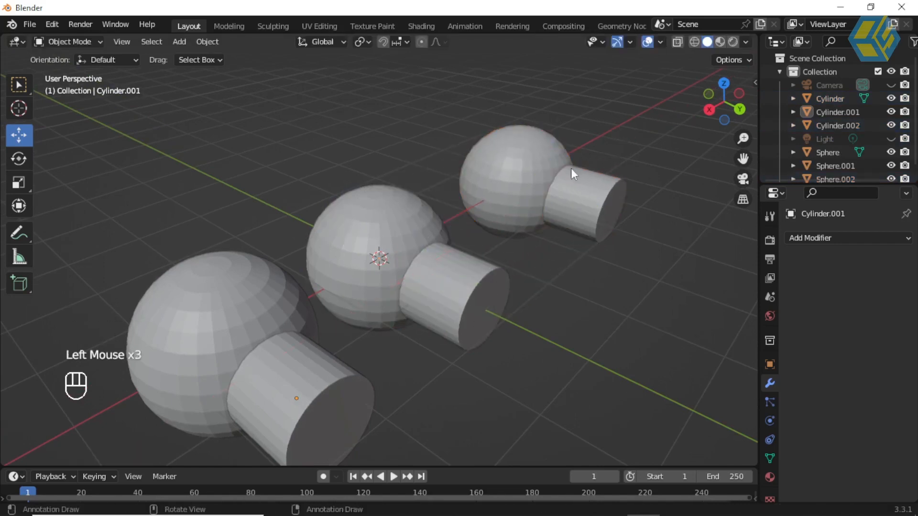
Step: Display the three sphere-and-cylinder pairs in wireframe shading and clear the selection
drag(596, 128, 517, 211)
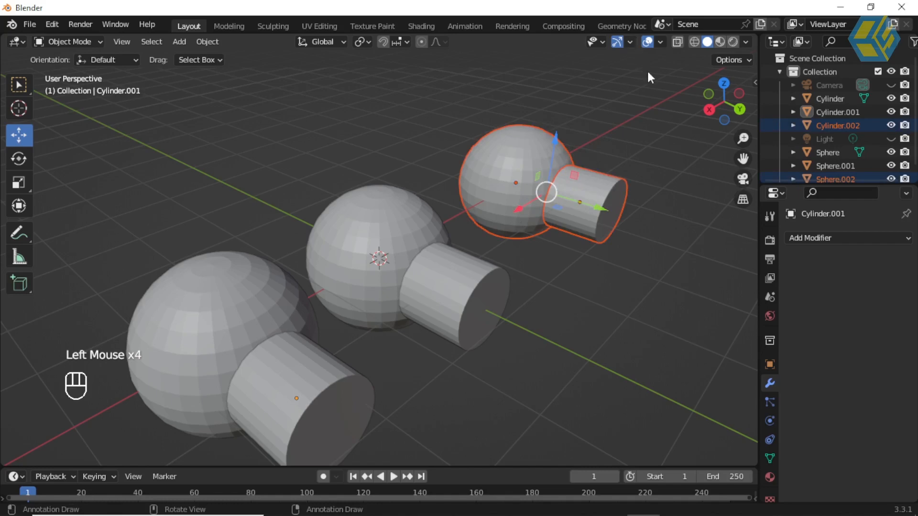
click(694, 42)
middle_drag(539, 197, 592, 192)
click(605, 195)
click(561, 195)
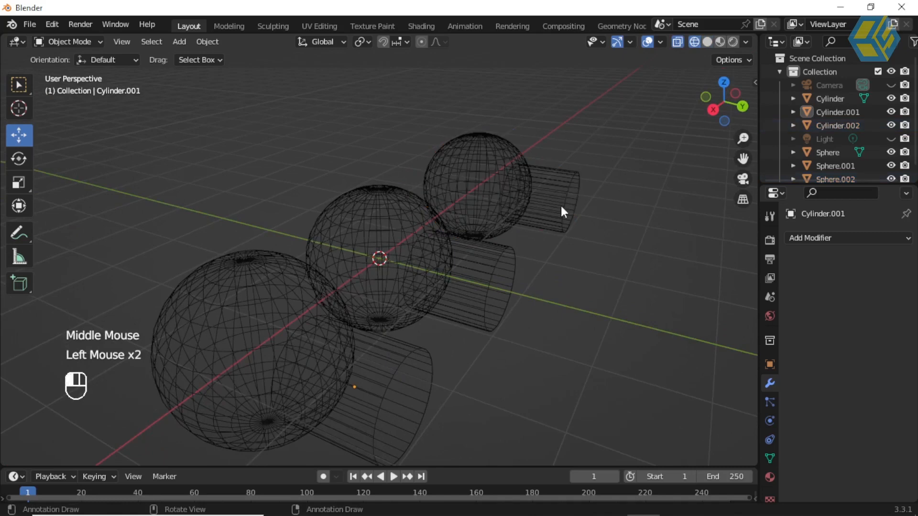
click(472, 281)
click(576, 242)
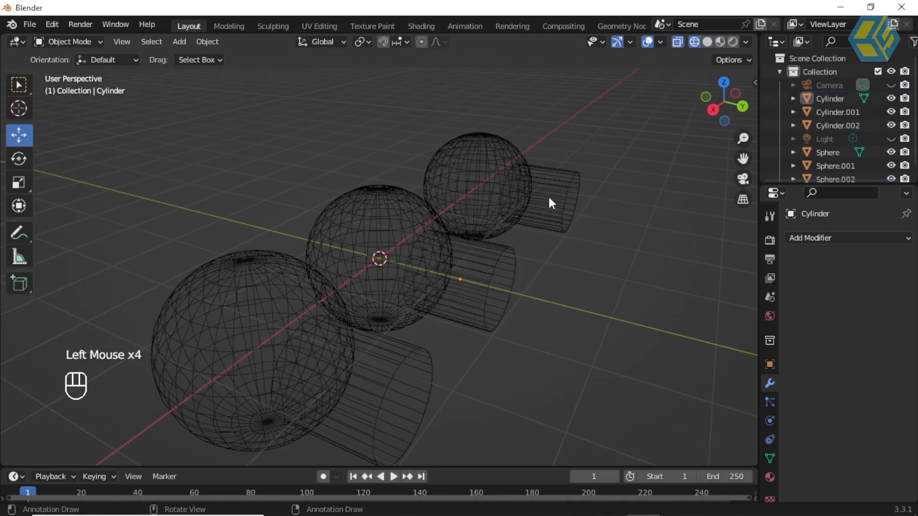
Step: Select all three cylinders and move them along Y deeper into their spheres
click(548, 195)
shift+click(489, 259)
shift+click(406, 374)
drag(521, 279, 574, 241)
click(583, 182)
Step: Join the rearmost sphere and cylinder into one object, and select it to check the joined mesh
middle_drag(583, 181, 569, 153)
drag(581, 131, 506, 201)
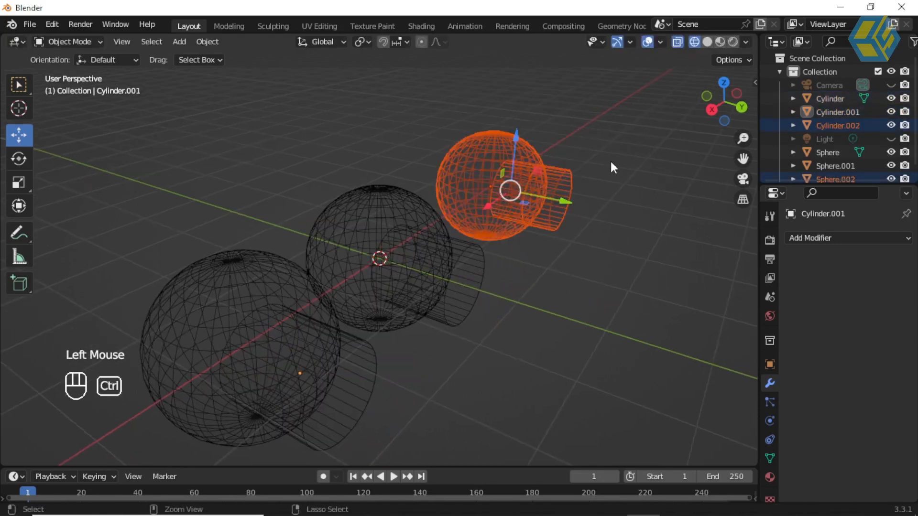
key(ctrl+j)
click(576, 180)
click(535, 174)
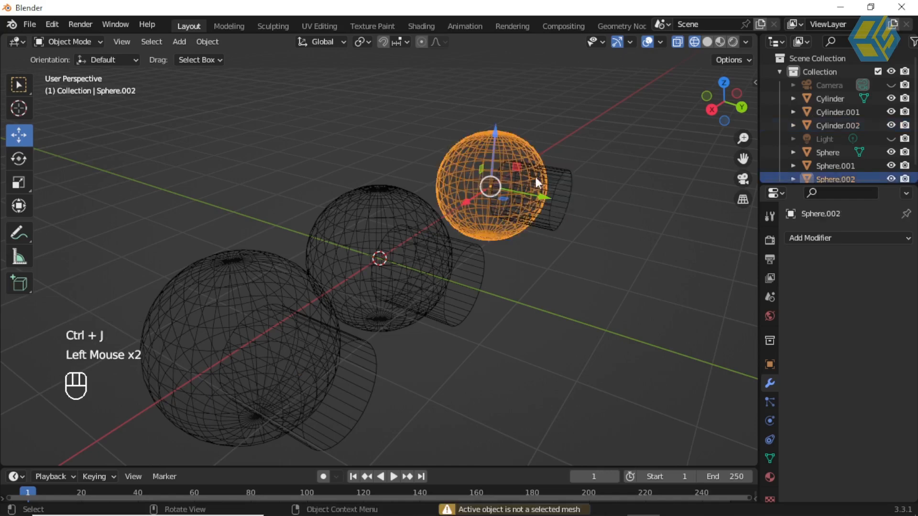
shift+click(549, 184)
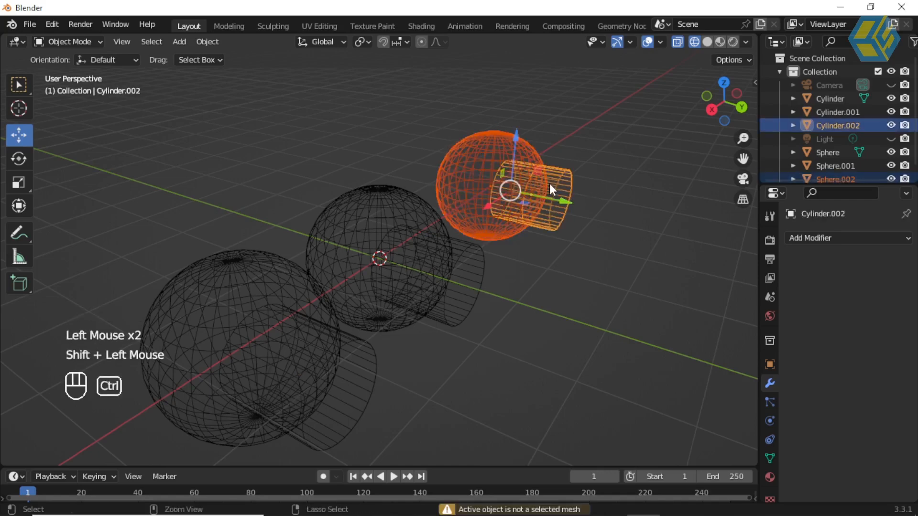
key(ctrl+j)
click(584, 165)
click(537, 168)
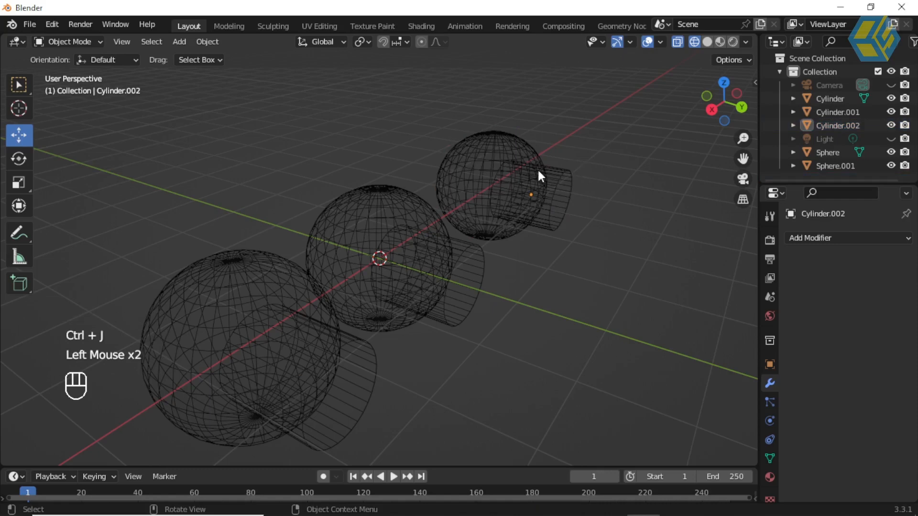
scroll(579, 161, up, 2)
click(568, 138)
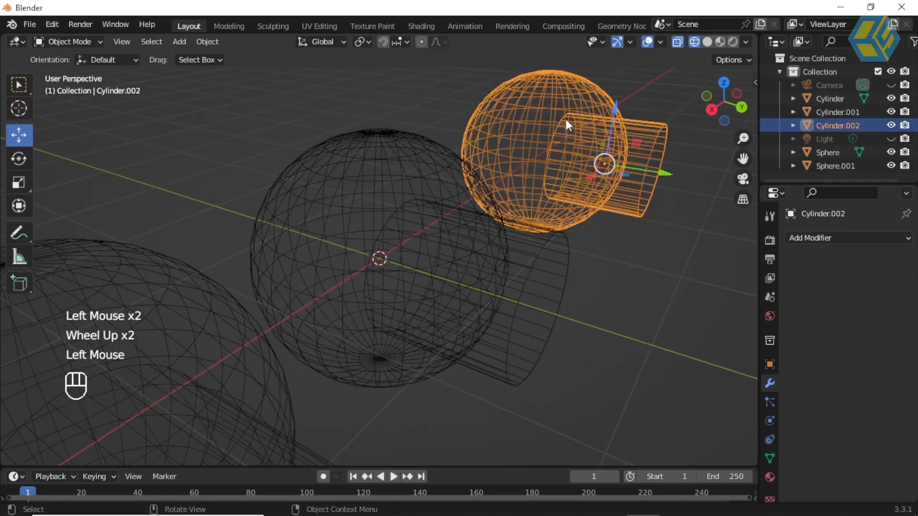
click(631, 275)
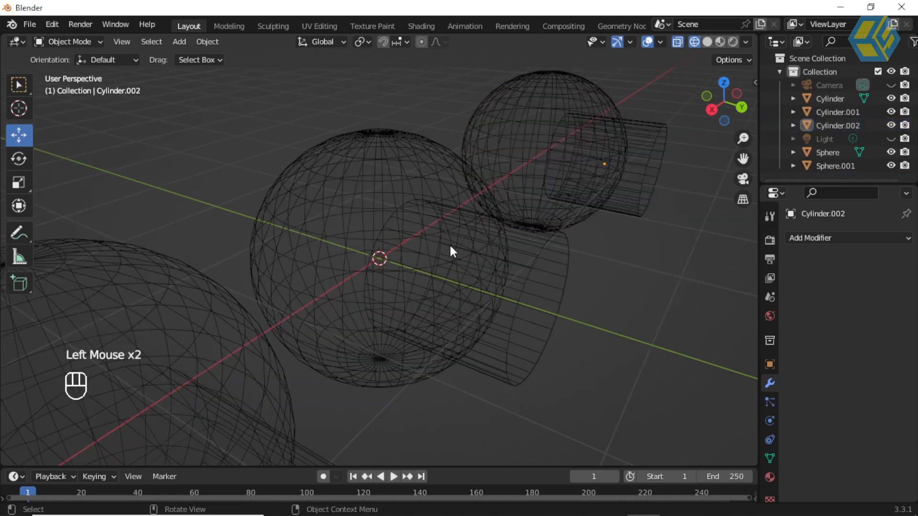
Step: Add a Boolean modifier to the middle sphere, set to Union, with its overlapping cylinder as the operand object
scroll(449, 245, down, 1)
click(403, 199)
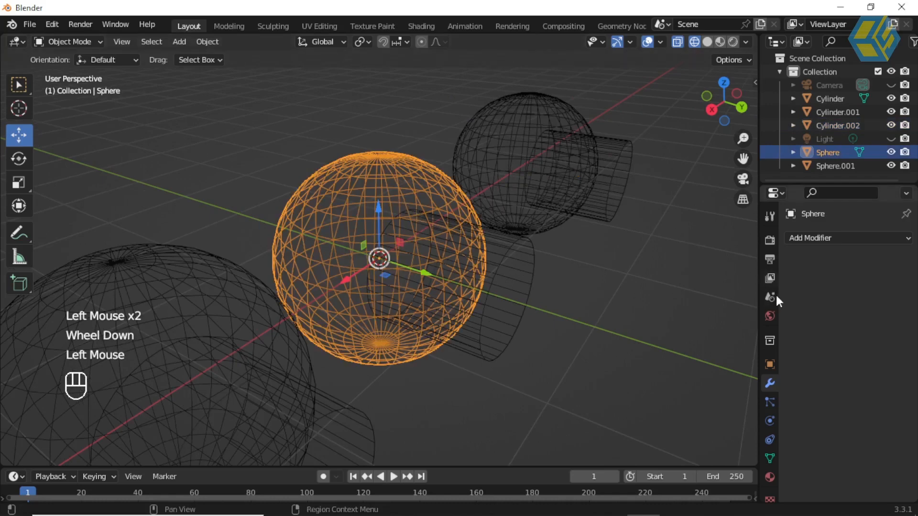
click(801, 237)
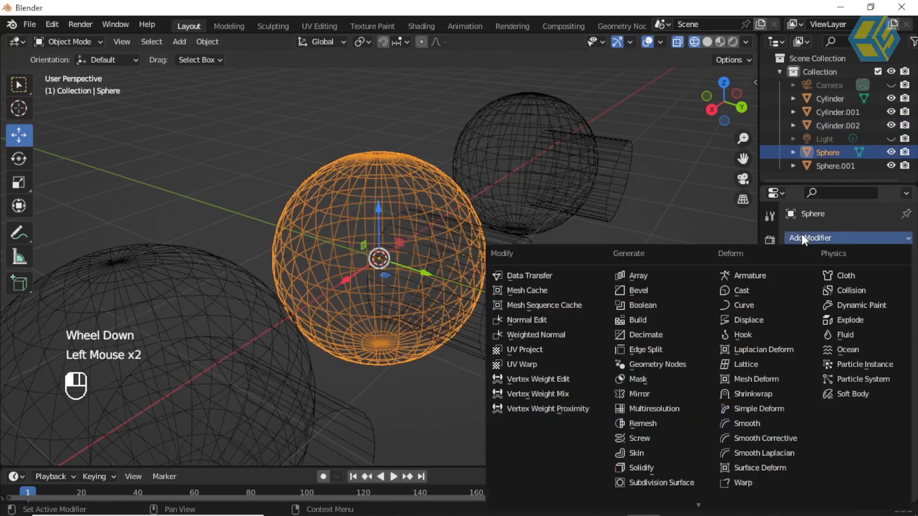
click(652, 305)
click(847, 280)
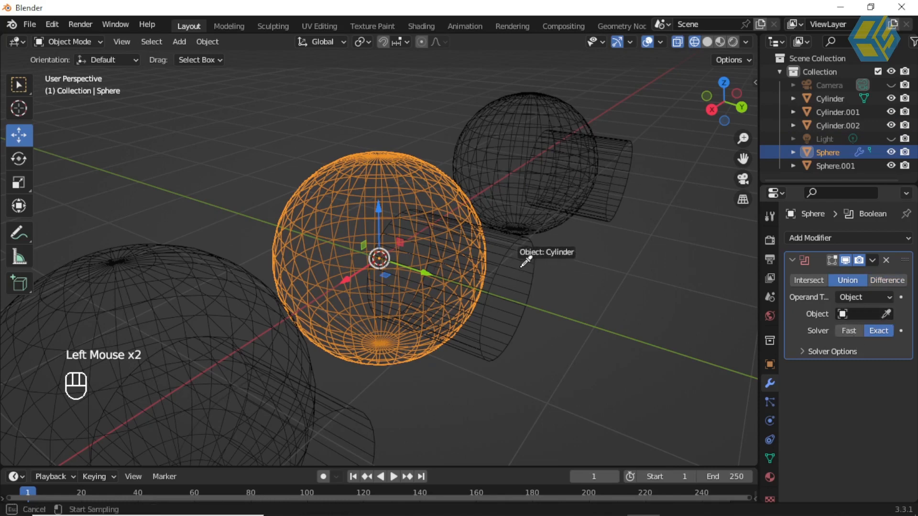
click(522, 258)
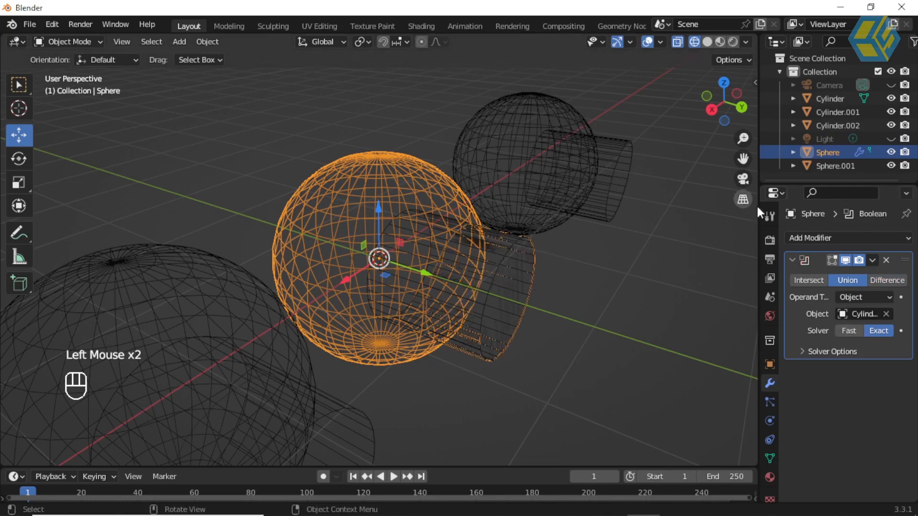
Step: Apply the Boolean modifier on the middle sphere and delete the separate cylinder that served as its operand
click(873, 259)
click(850, 274)
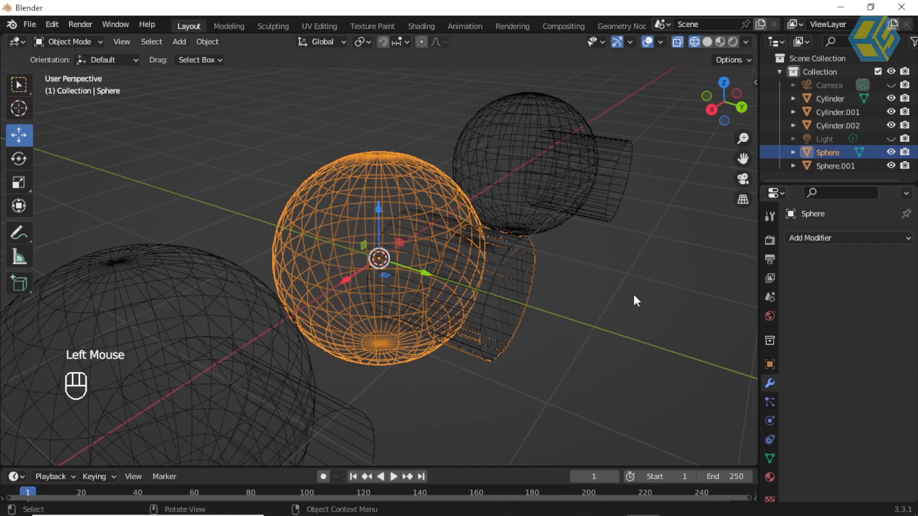
click(634, 296)
click(524, 263)
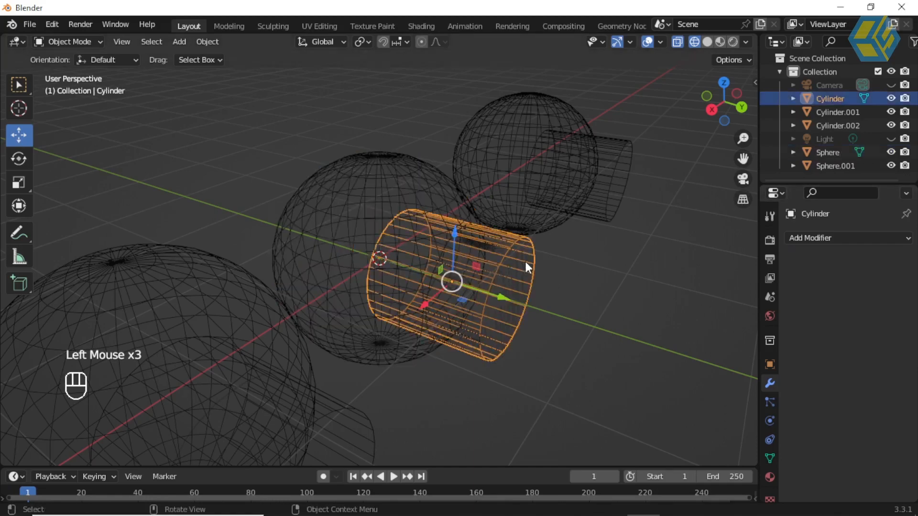
key(Delete)
Step: Display the scene in solid shading and examine the united middle sphere and cylinder up close
middle_drag(463, 262, 586, 141)
scroll(469, 245, up, 2)
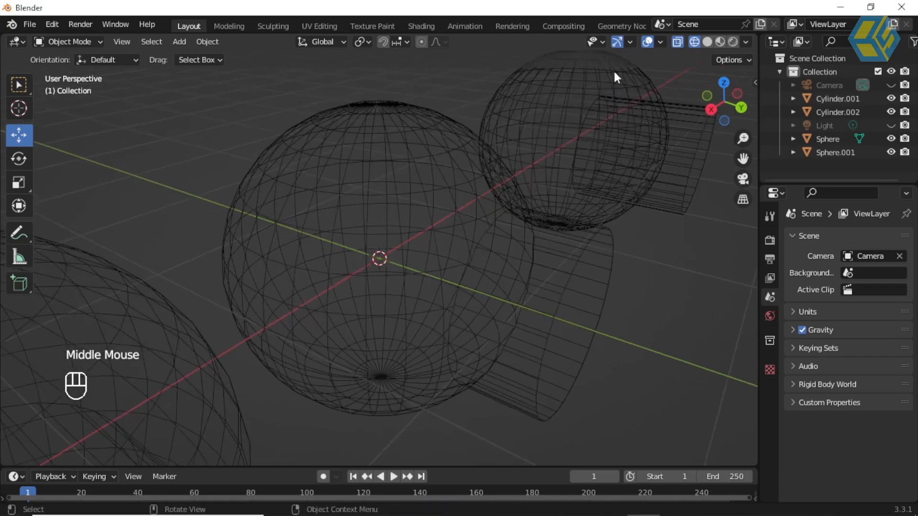
click(705, 42)
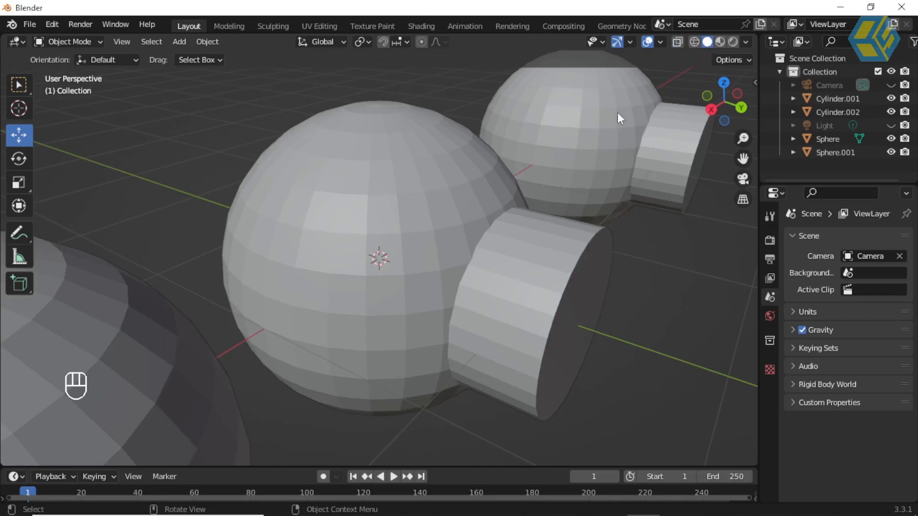
click(692, 52)
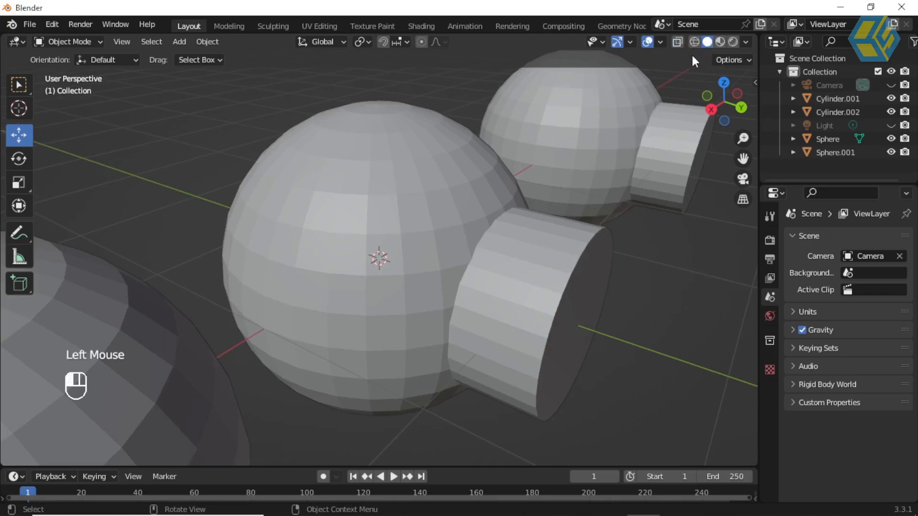
Step: Select the front sphere together with its cylinder and join them into one object
scroll(577, 190, down, 2)
click(267, 342)
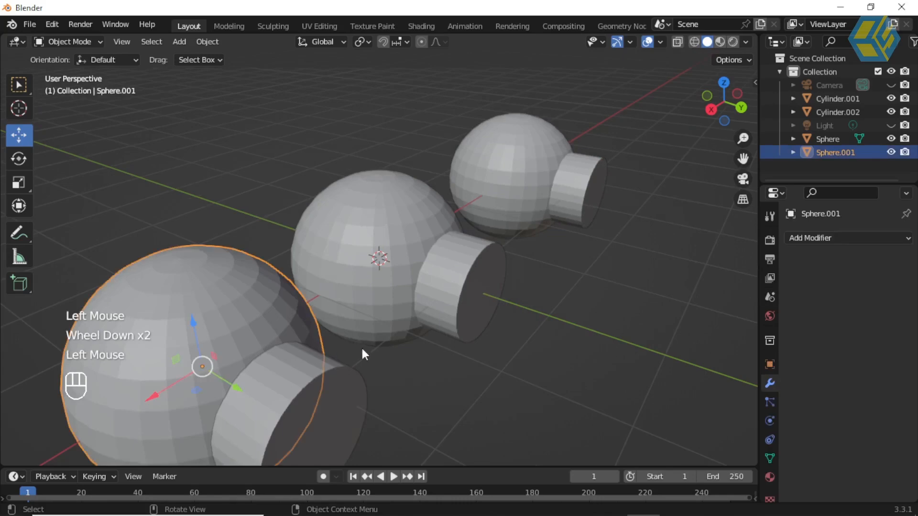
shift+middle_drag(365, 358, 453, 366)
click(337, 418)
drag(340, 423, 248, 315)
click(441, 382)
click(291, 258)
shift+click(358, 290)
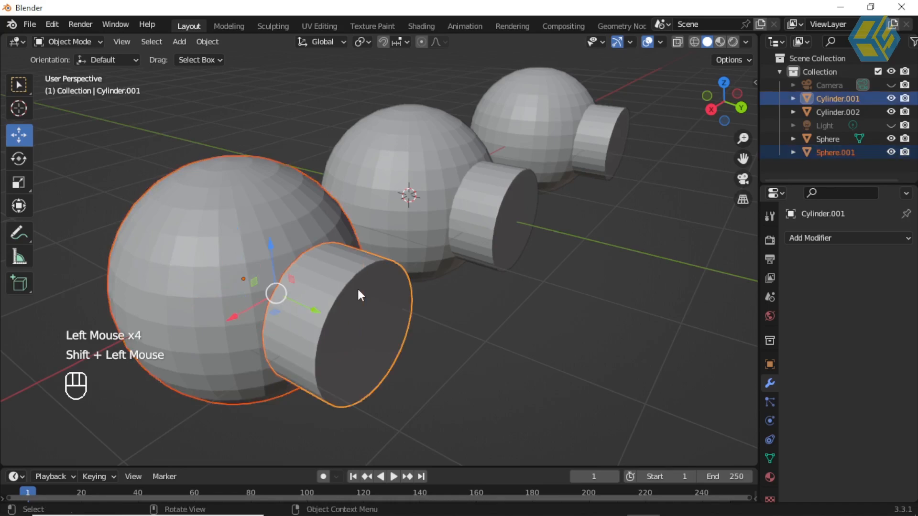
key(ctrl+j)
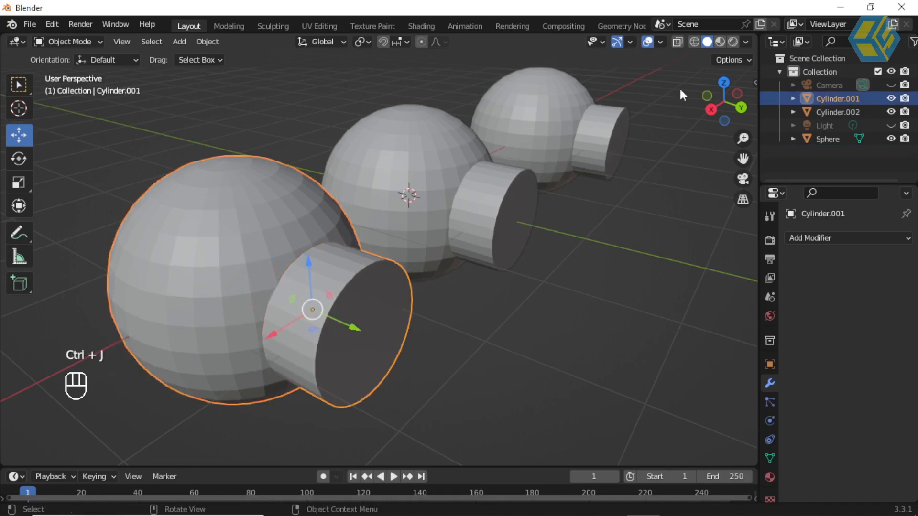
Step: Display the scene in wireframe, inspect the joined front object's overlapping geometry, and add a Remesh modifier to it
click(695, 41)
mouse_move(262, 288)
middle_down()
mouse_move(299, 281)
mouse_move(338, 242)
middle_up()
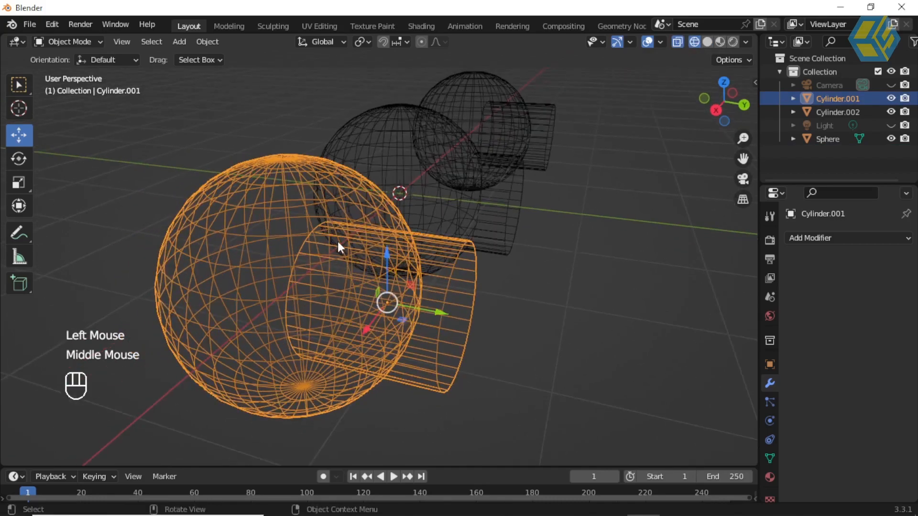
middle_drag(414, 282, 383, 282)
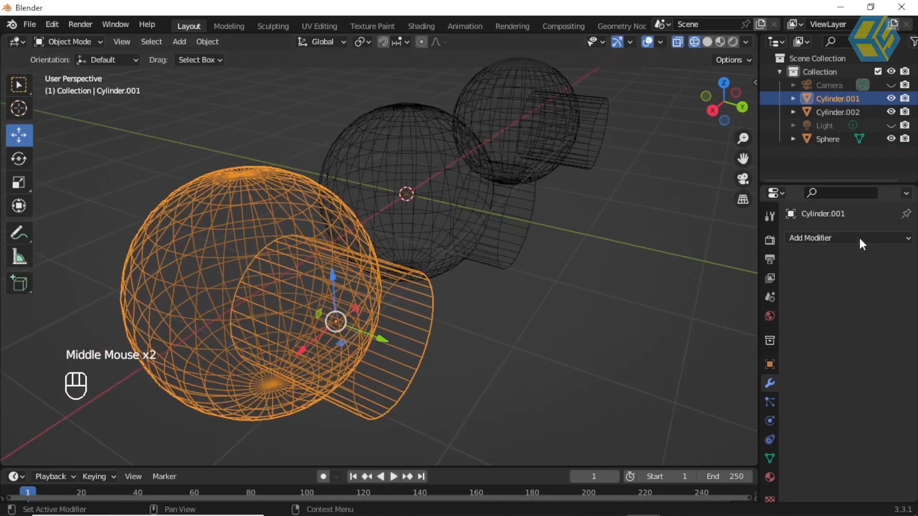
click(858, 237)
click(652, 422)
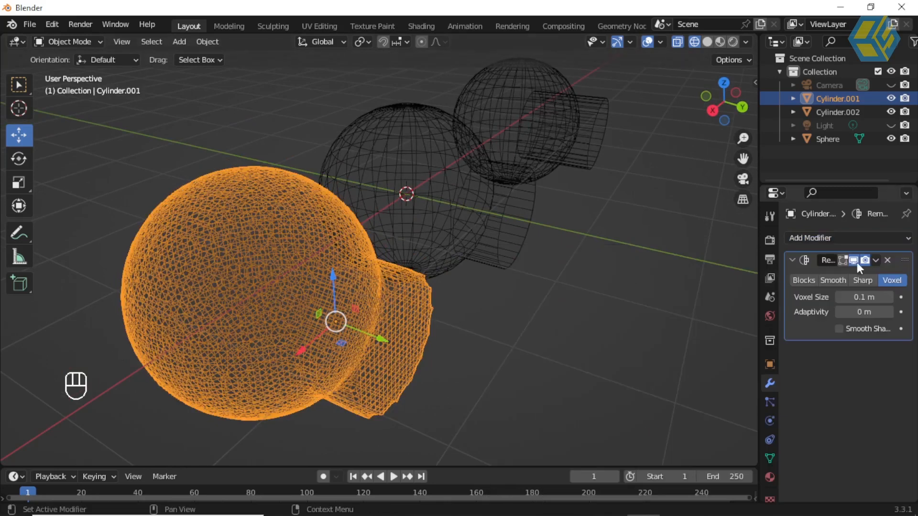
Step: Return to solid shading, examine the voxel-remeshed front object without its outline, and reselect it
click(706, 42)
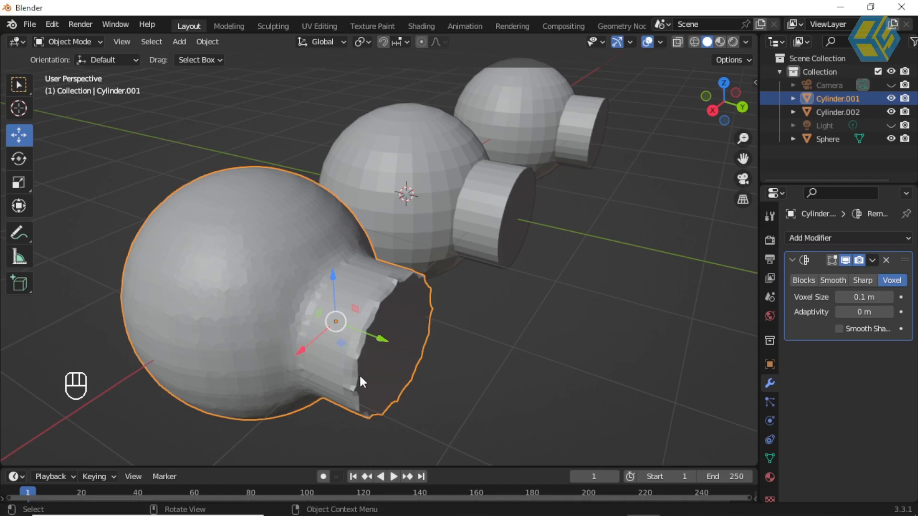
click(508, 315)
middle_drag(497, 308, 481, 308)
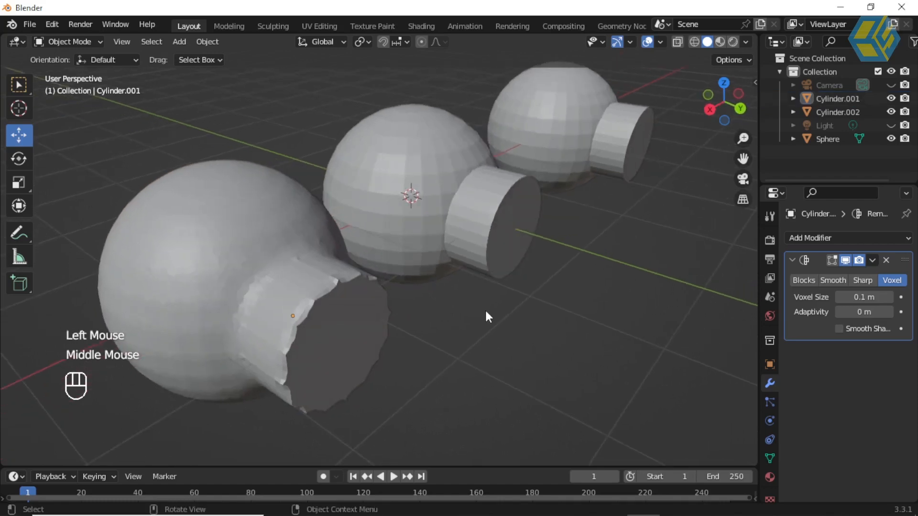
click(484, 308)
click(424, 319)
click(310, 298)
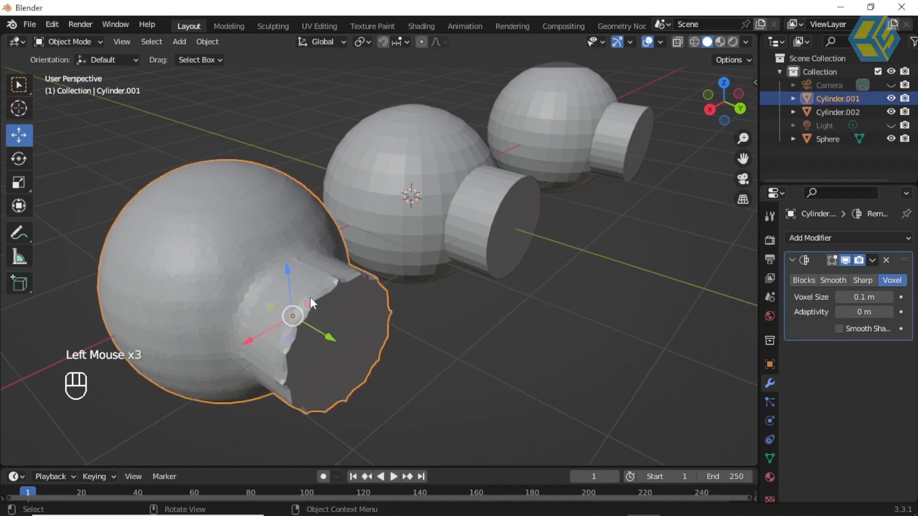
Step: Try a Subdivision Surface modifier after the Remesh on the front object, and remove it
click(793, 259)
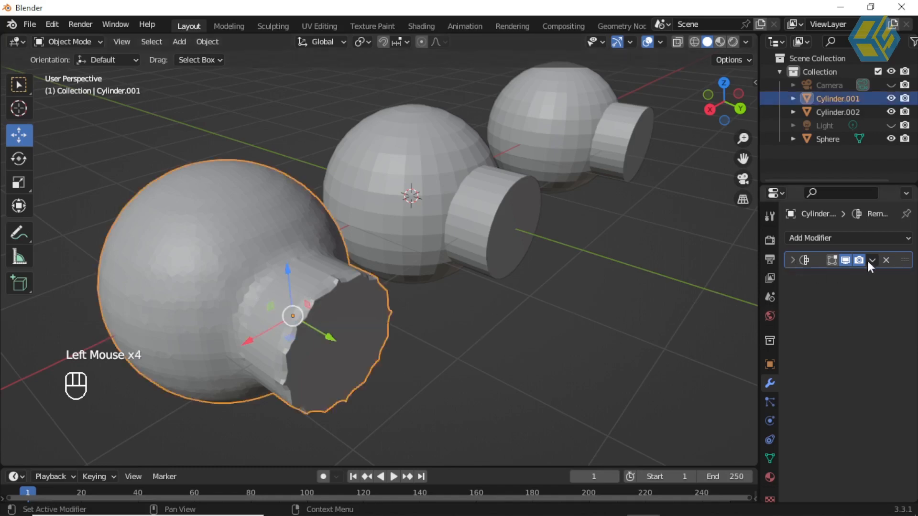
click(837, 238)
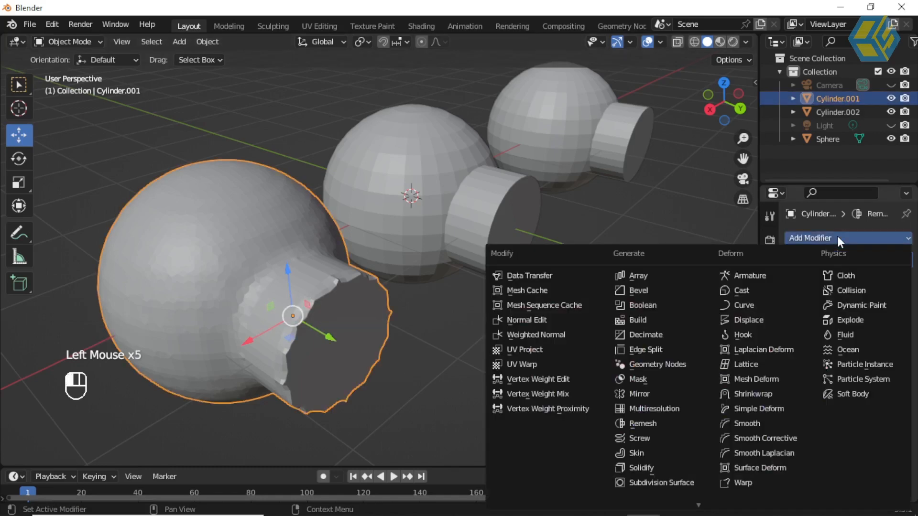
click(661, 482)
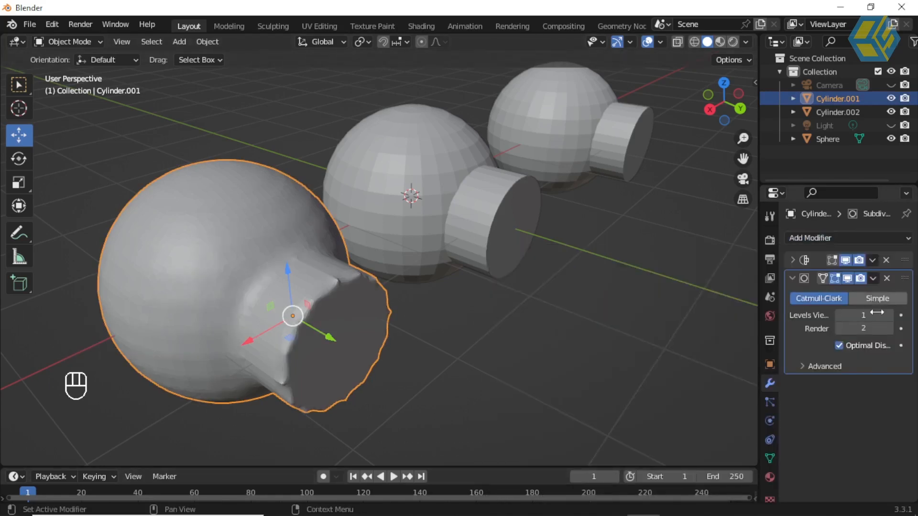
click(886, 279)
Step: Add a Multiresolution modifier to the front object and subdivide it once
click(844, 241)
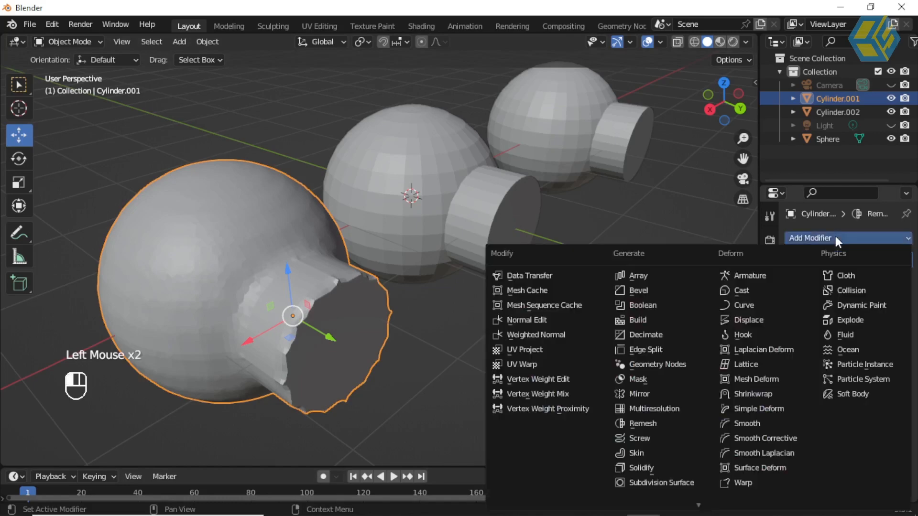
click(648, 409)
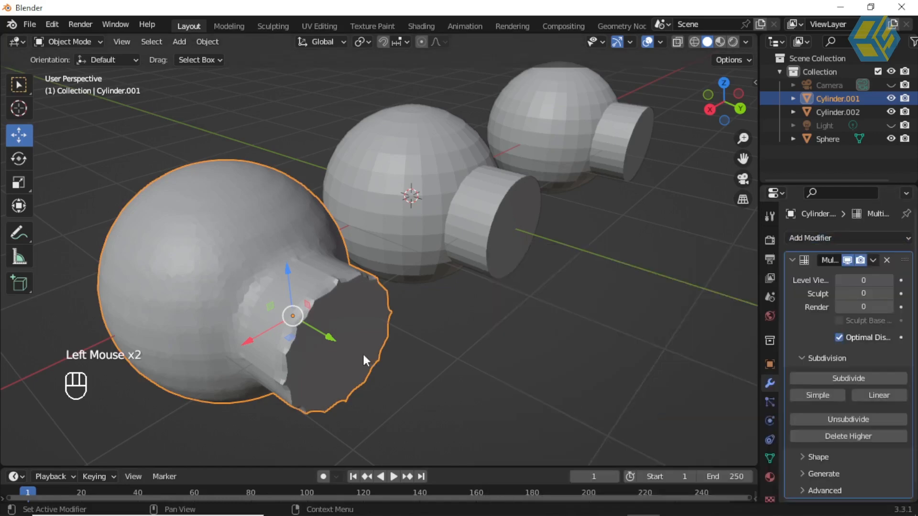
click(854, 379)
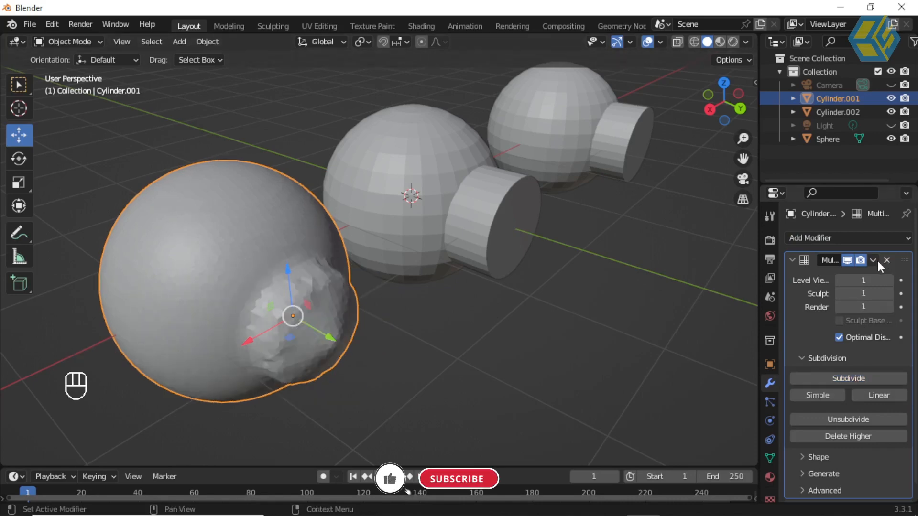
Step: Try to move the Multiresolution modifier below the Remesh modifier, and delete the Multiresolution modifier
click(790, 262)
drag(903, 260, 899, 299)
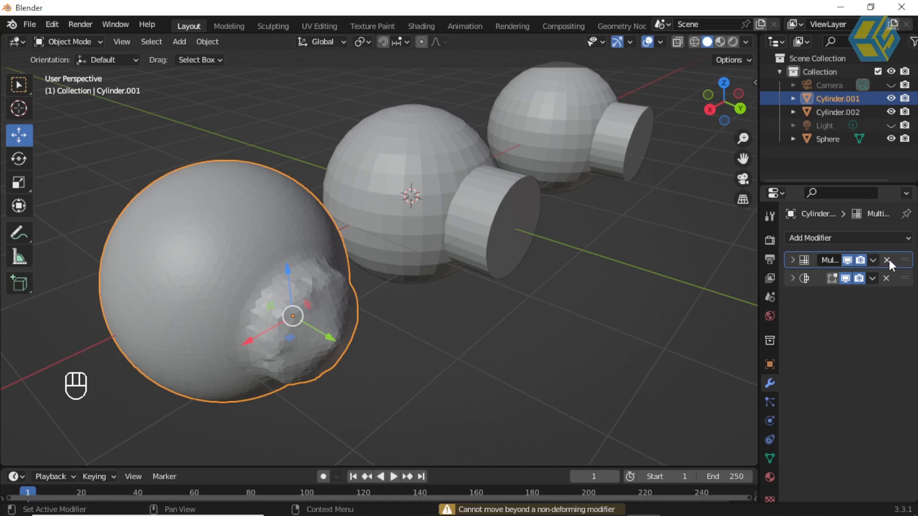
click(809, 280)
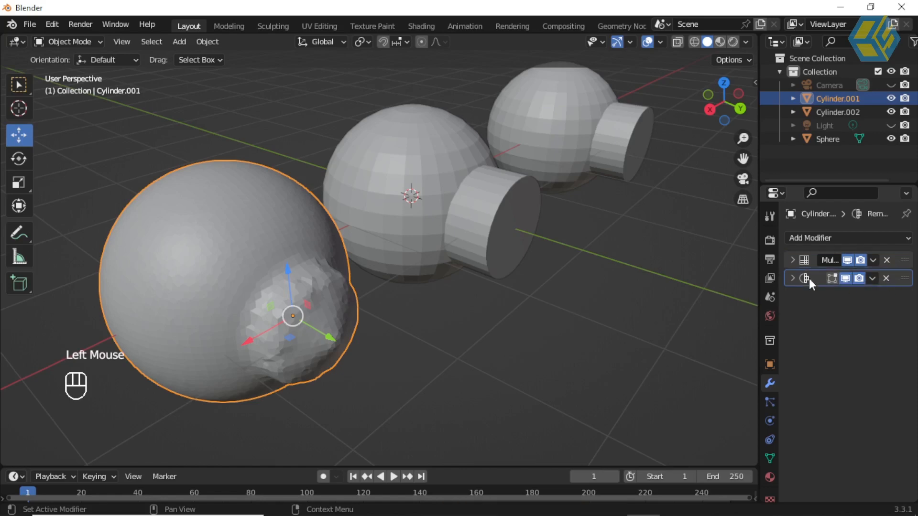
click(887, 260)
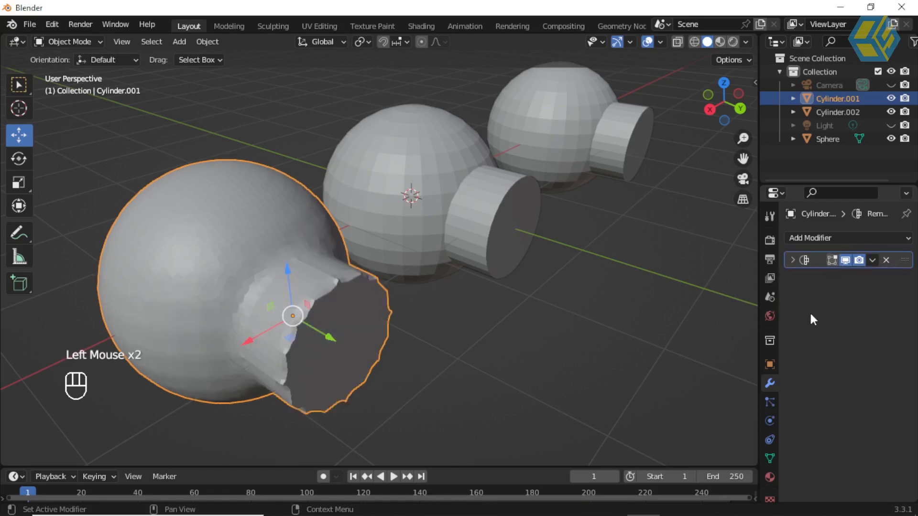
Step: Apply Shade Smooth to the front object and reselect it to check its surface
middle_drag(488, 301, 450, 314)
click(273, 291)
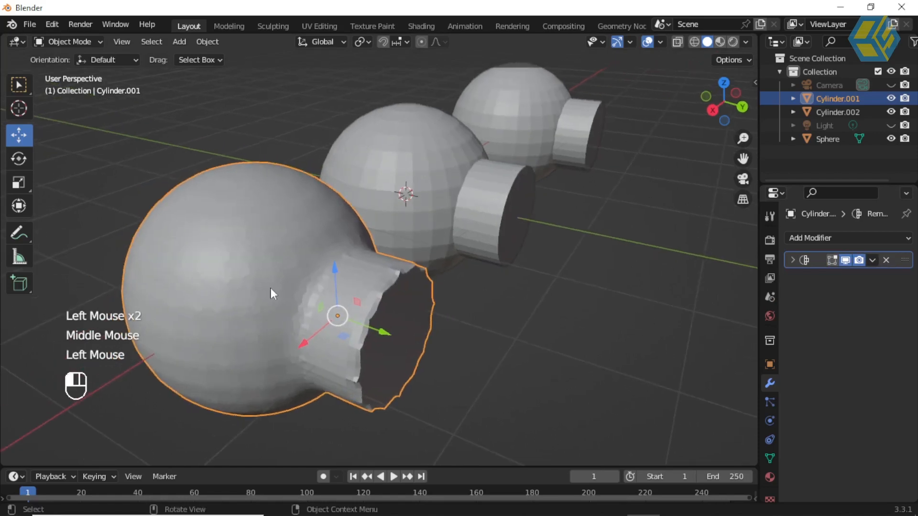
click(267, 277)
right_click(268, 276)
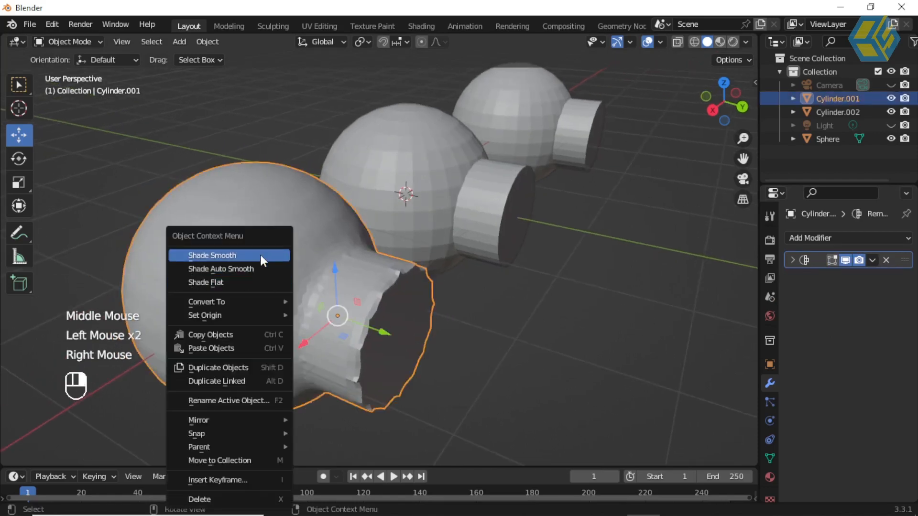
click(260, 255)
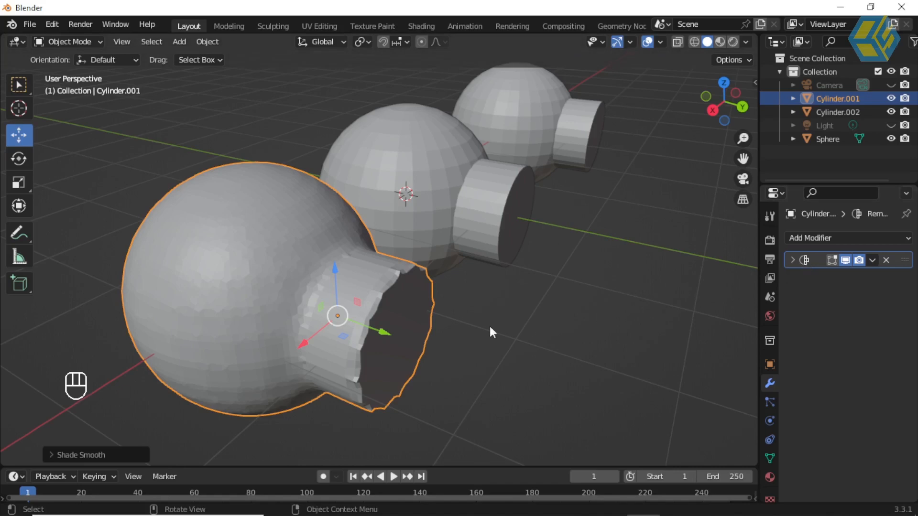
click(434, 291)
click(289, 260)
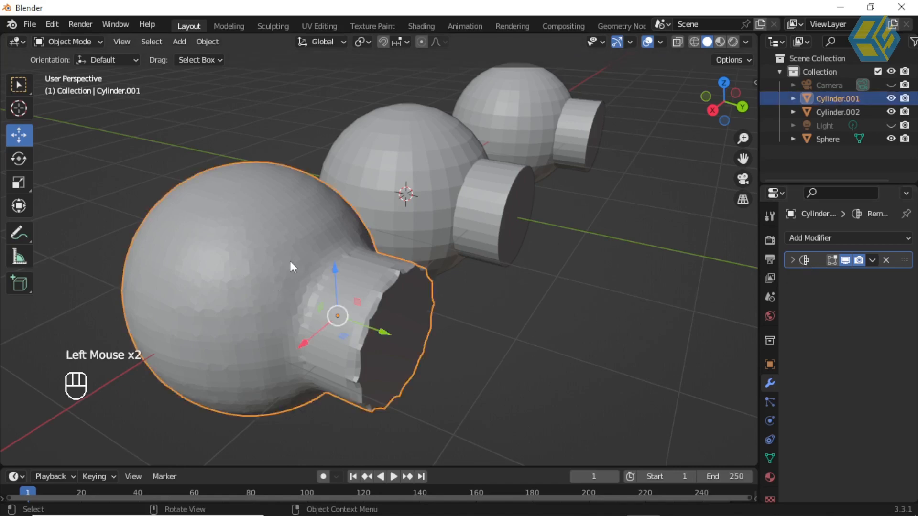
right_click(245, 239)
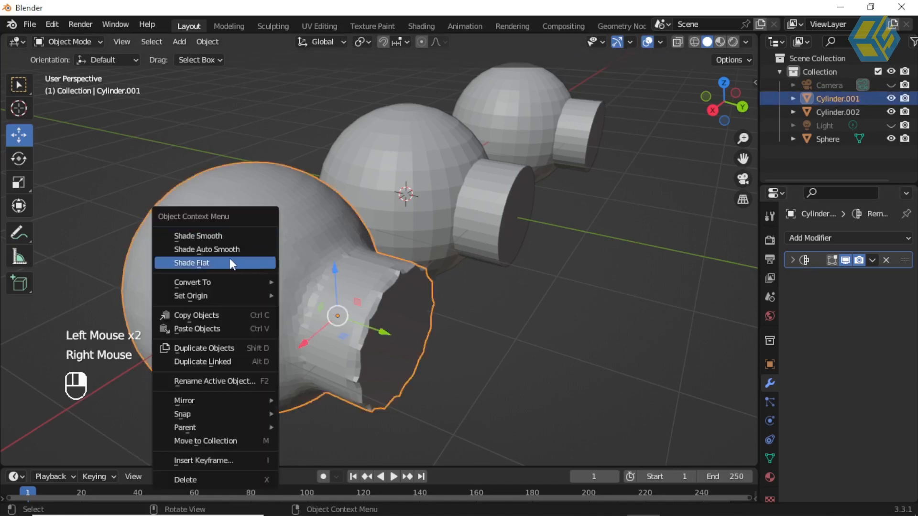
Step: Enter Sculpt Mode on the front object, try a smoothing stroke along the sphere-cylinder junction, and undo the stroke
click(68, 41)
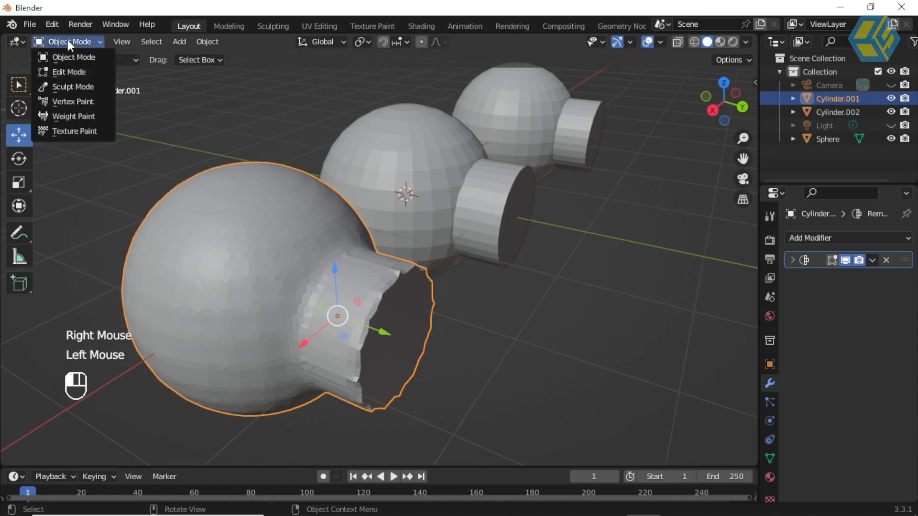
click(60, 87)
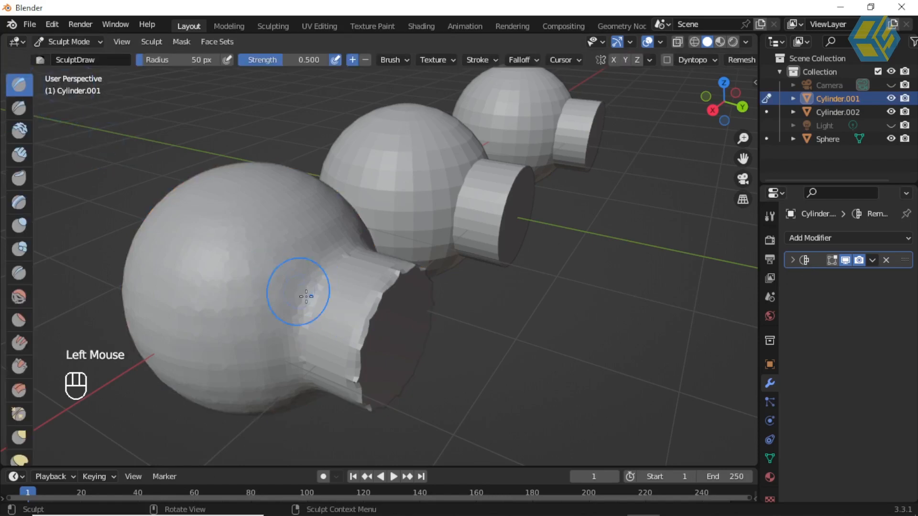
mouse_move(302, 306)
shift+mouse_down()
mouse_move(287, 325)
mouse_move(279, 373)
mouse_move(339, 265)
shift+mouse_up()
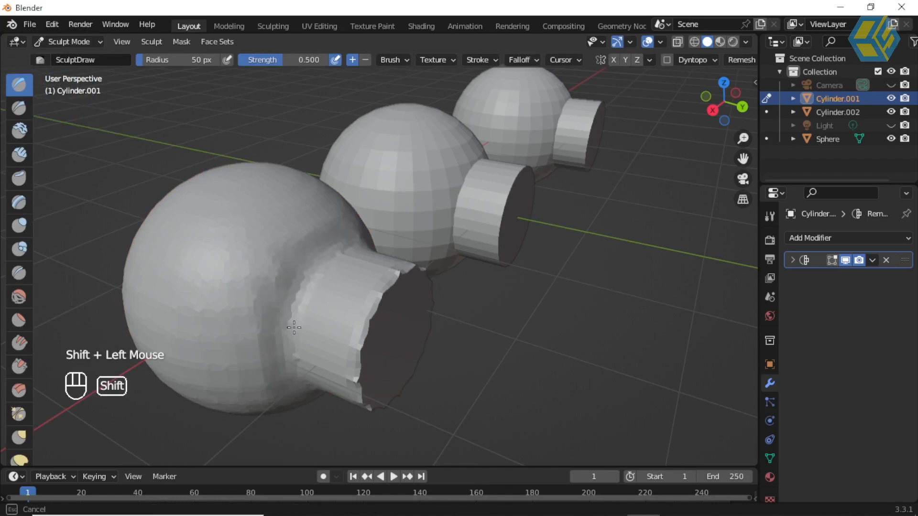
key(ctrl+z)
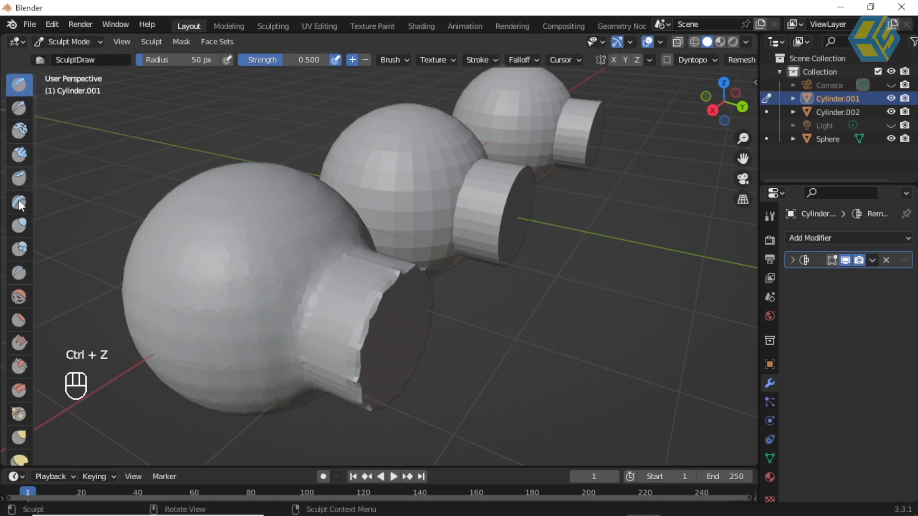
Step: Build up the front object's sphere-cylinder junction with the Clay Strips brush and smooth the sculpted area
click(21, 156)
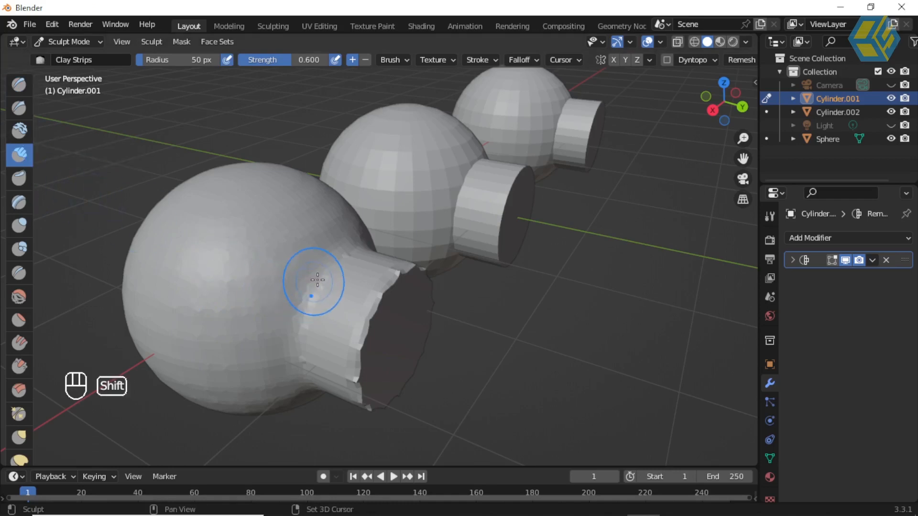
mouse_move(316, 277)
mouse_down()
mouse_move(300, 404)
mouse_move(311, 306)
mouse_move(335, 273)
mouse_move(322, 334)
mouse_up()
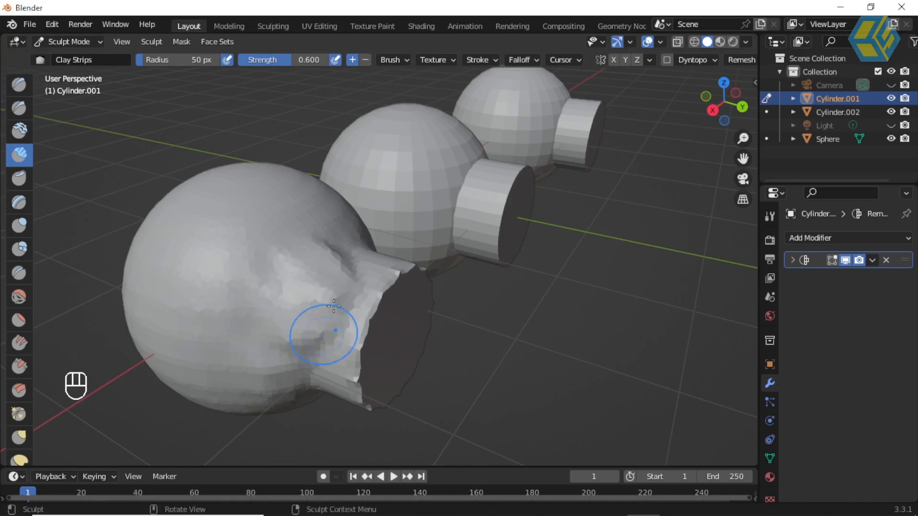
mouse_move(341, 276)
shift+mouse_down()
mouse_move(352, 279)
mouse_move(305, 373)
mouse_move(287, 306)
mouse_move(268, 383)
mouse_move(263, 270)
mouse_move(325, 257)
mouse_move(328, 280)
shift+mouse_up()
mouse_move(328, 281)
middle_down()
mouse_move(318, 211)
mouse_move(305, 314)
mouse_move(233, 307)
middle_up()
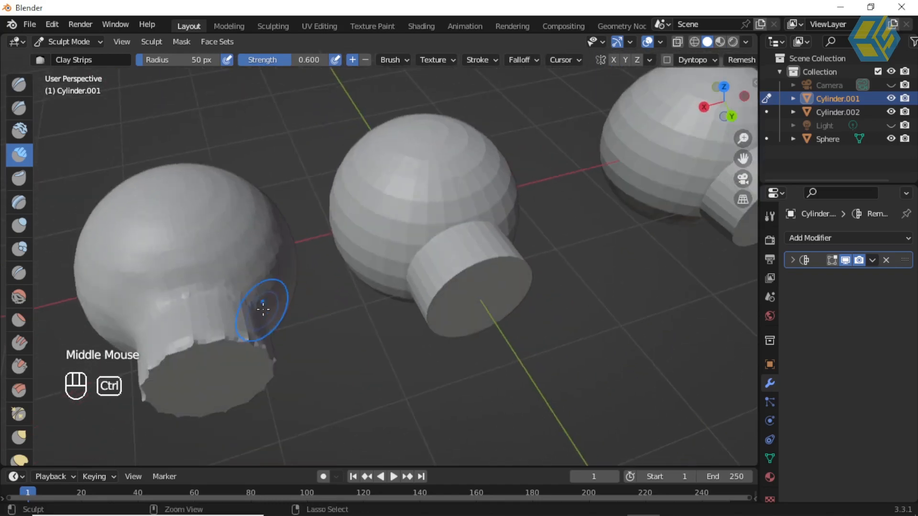
Step: Undo the last two sculpting strokes on the front object and check its sphere-cylinder junction
key(ctrl+z)
key(ctrl+z)
middle_drag(232, 307, 243, 283)
scroll(473, 196, up, 1)
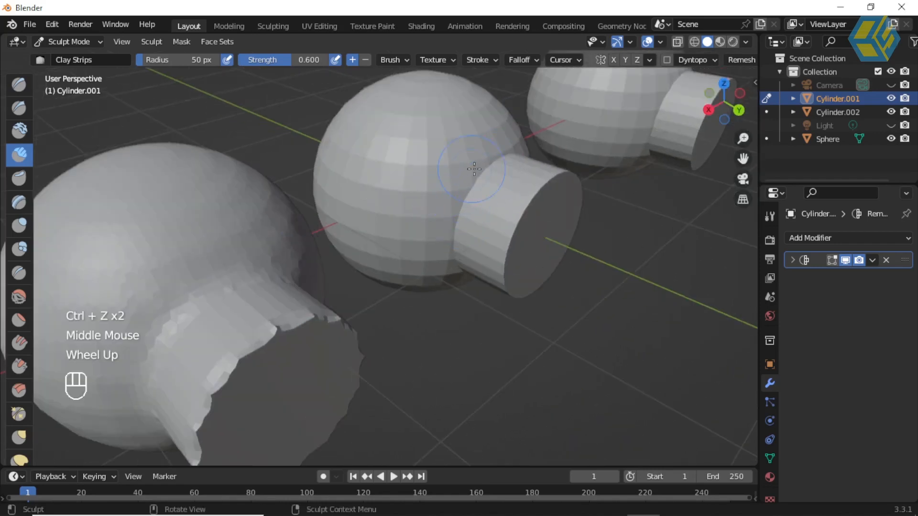
scroll(215, 300, down, 2)
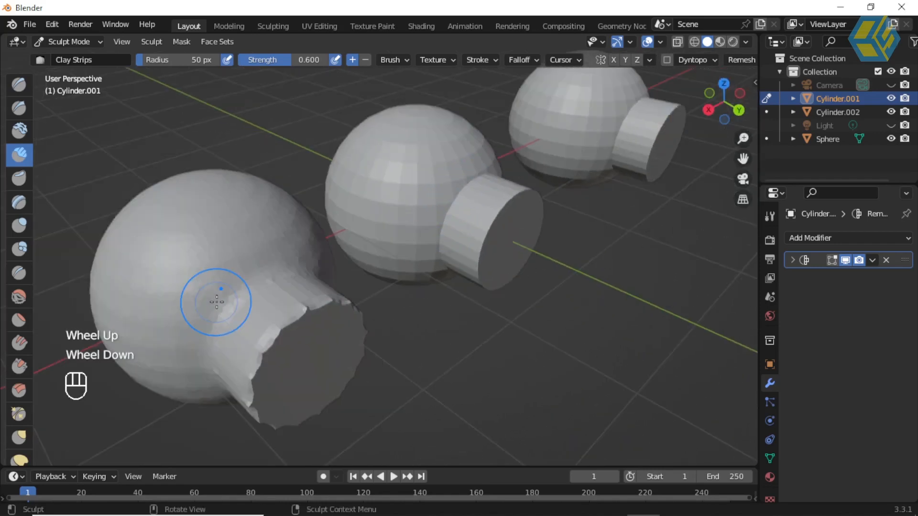
middle_drag(234, 305, 242, 266)
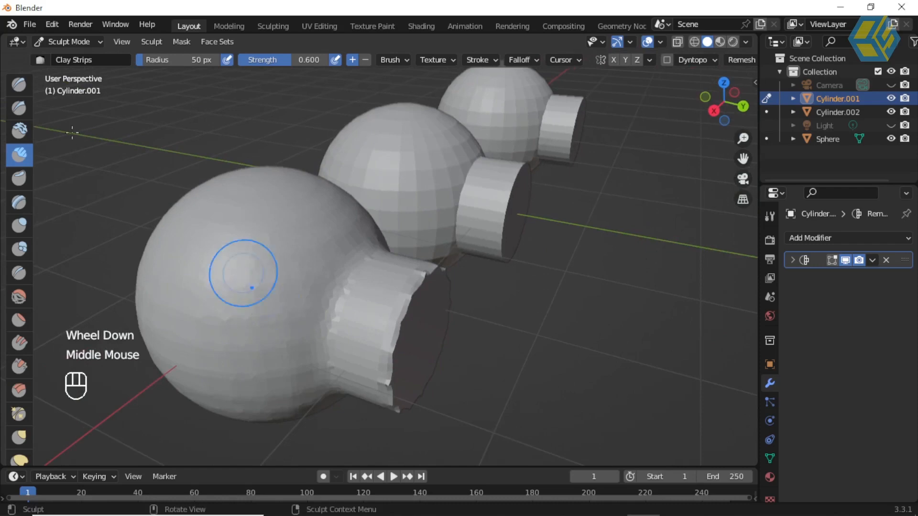
Step: Return the front object to Object Mode and deselect it
click(70, 45)
click(66, 52)
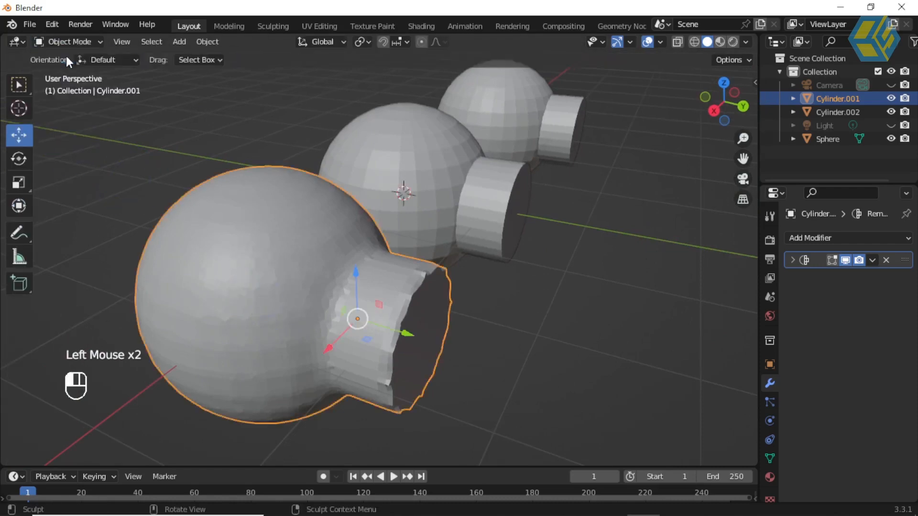
click(564, 333)
scroll(364, 299, down, 2)
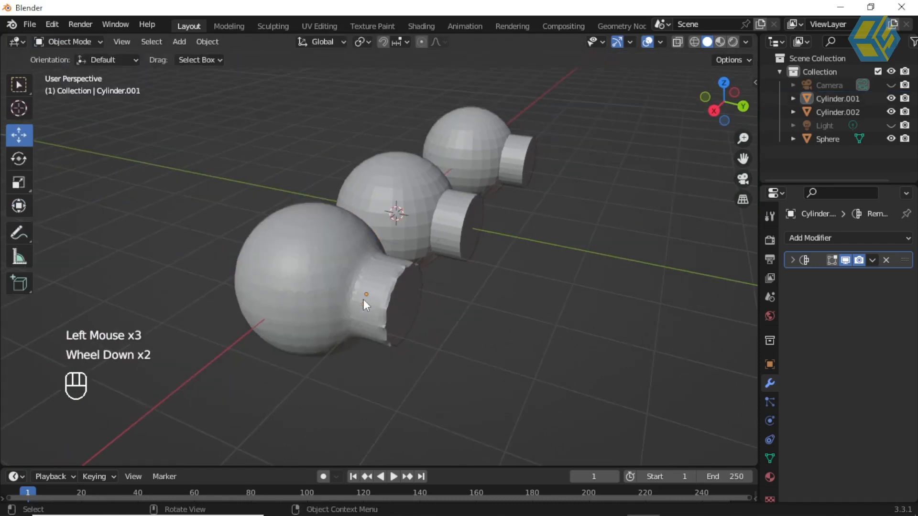
mouse_move(448, 274)
middle_down()
mouse_move(446, 266)
mouse_move(457, 276)
mouse_move(448, 278)
middle_up()
scroll(442, 282, up, 1)
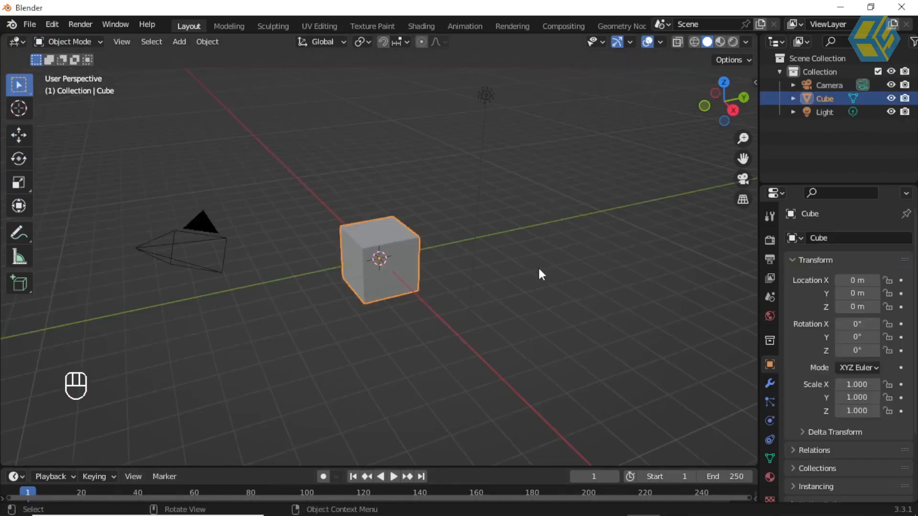
Step: Select the default cube in the new scene and delete it
click(770, 384)
click(810, 239)
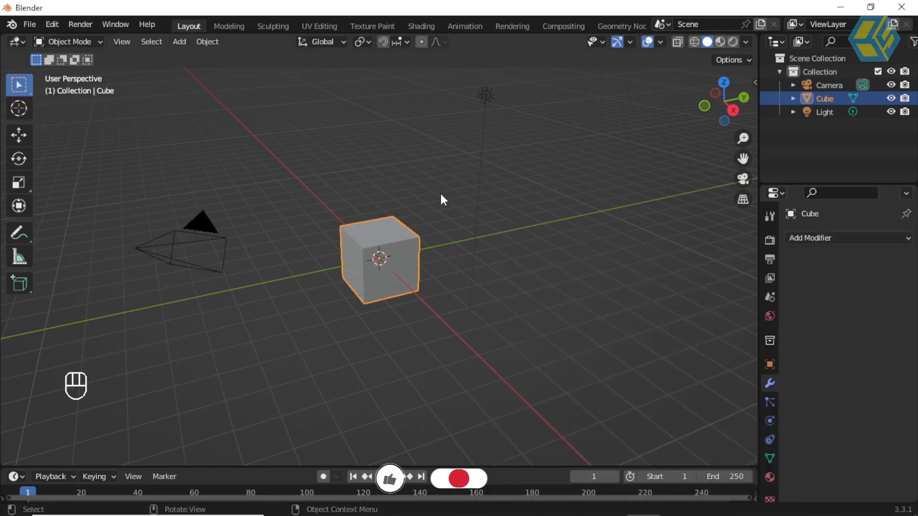
click(434, 240)
middle_drag(434, 240, 442, 256)
middle_click(442, 257)
scroll(442, 257, up, 3)
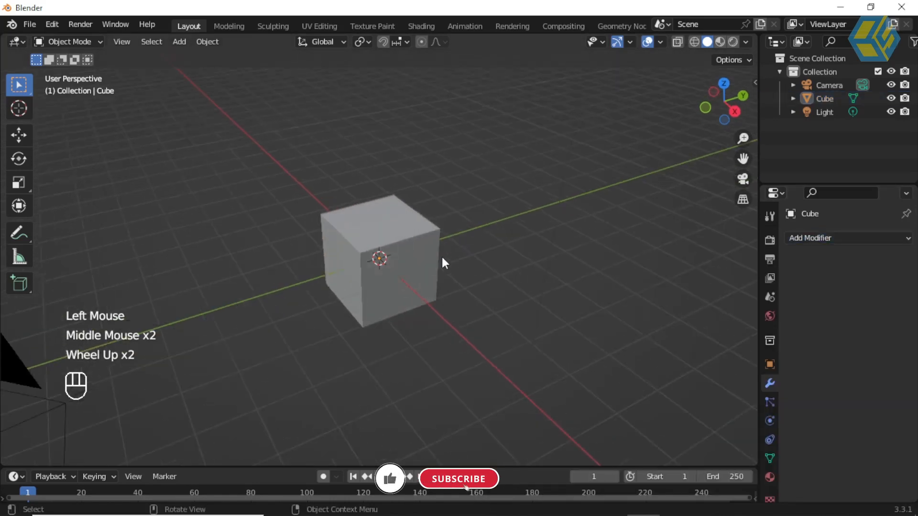
click(410, 266)
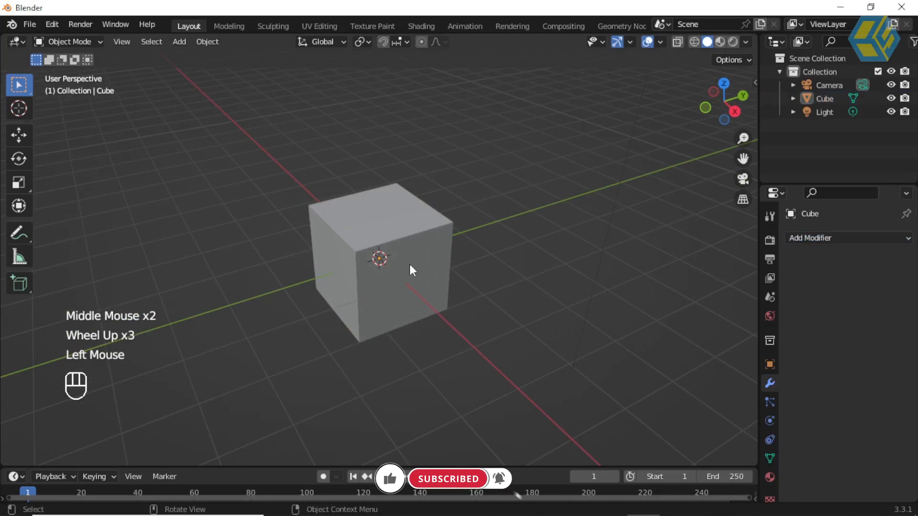
click(409, 267)
key(Delete)
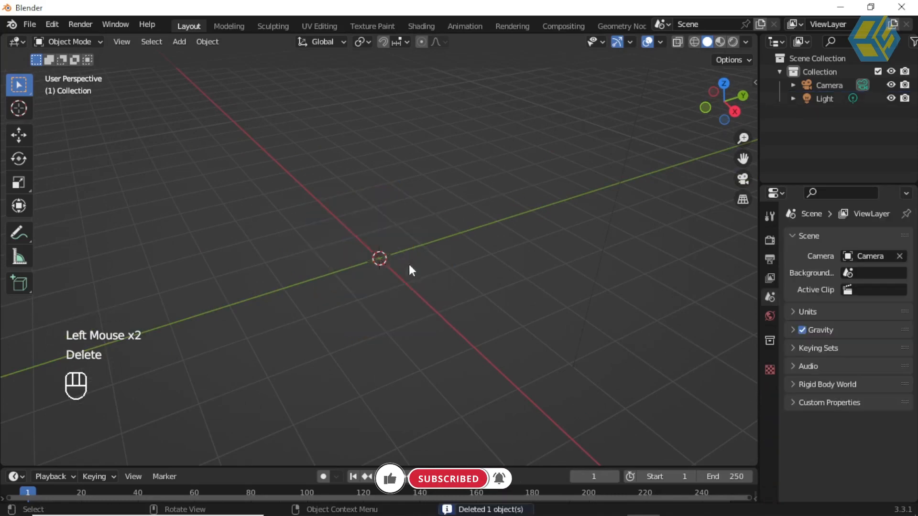
Step: Add a Bezier curve at the scene origin
click(181, 41)
mouse_move(200, 71)
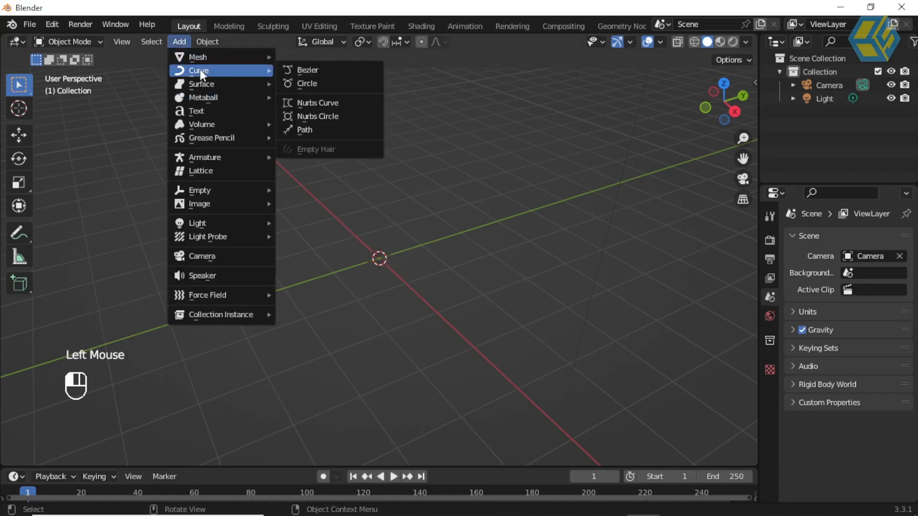
click(317, 70)
middle_drag(417, 206, 406, 231)
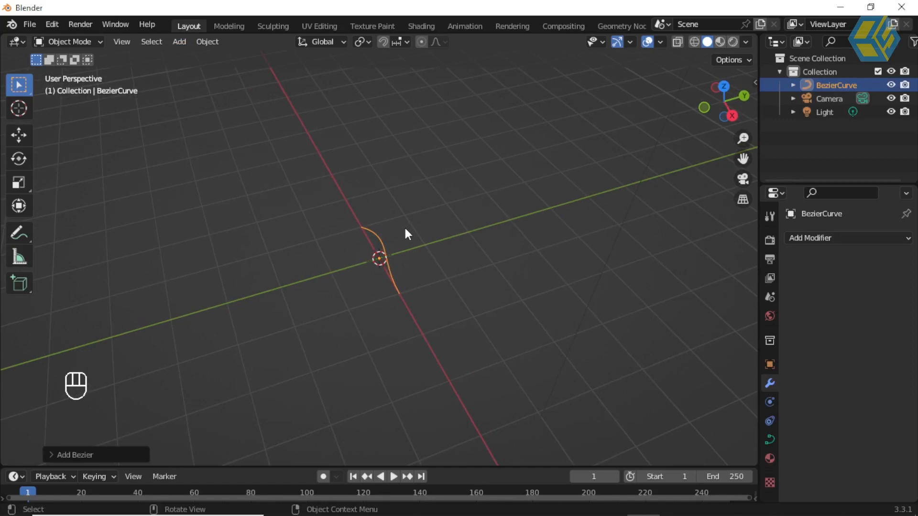
click(30, 25)
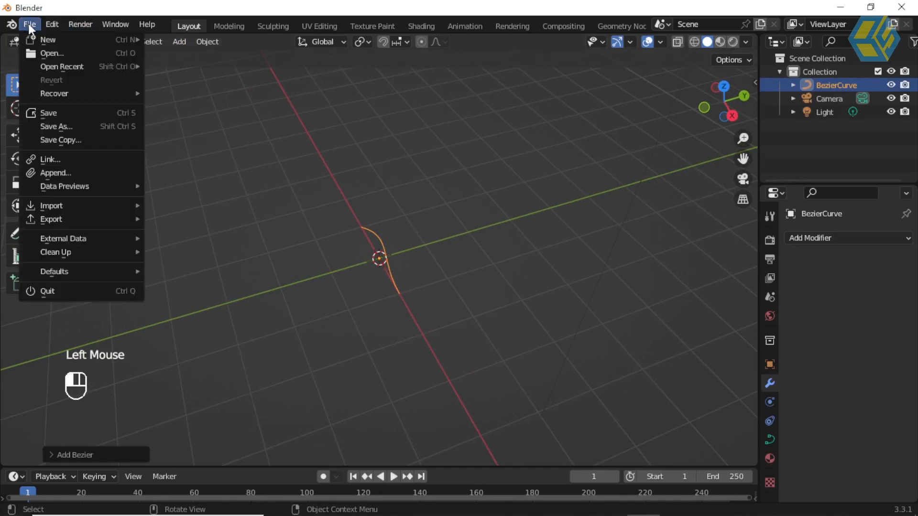
mouse_move(85, 209)
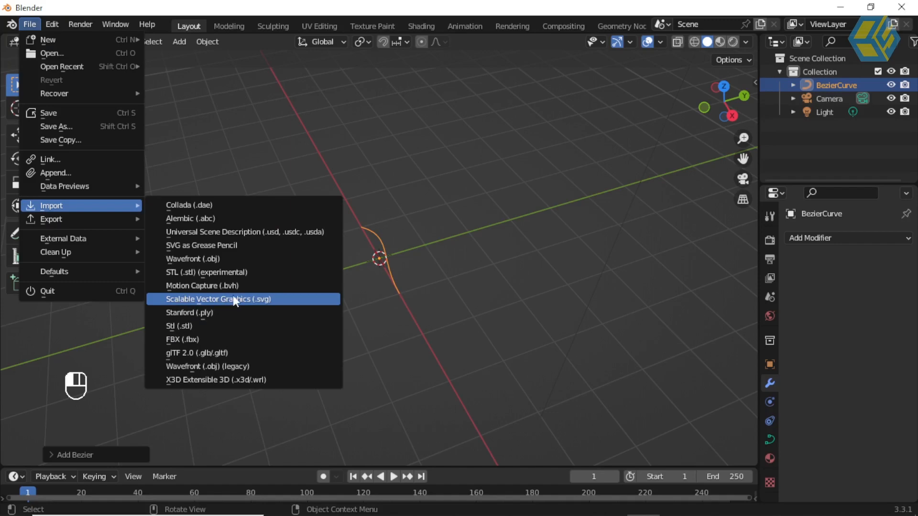
click(461, 211)
scroll(449, 222, up, 2)
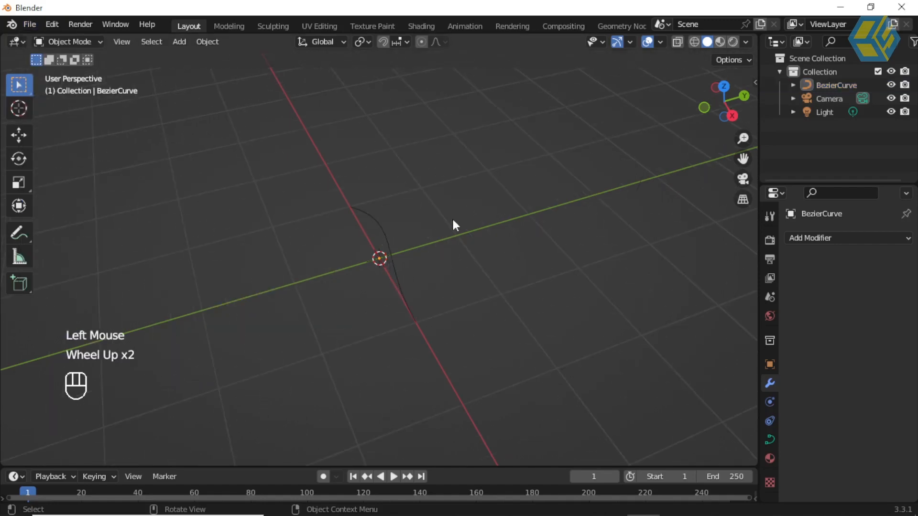
Step: Select the Bezier curve, add a Screw modifier to it, and widen the properties editor
click(387, 235)
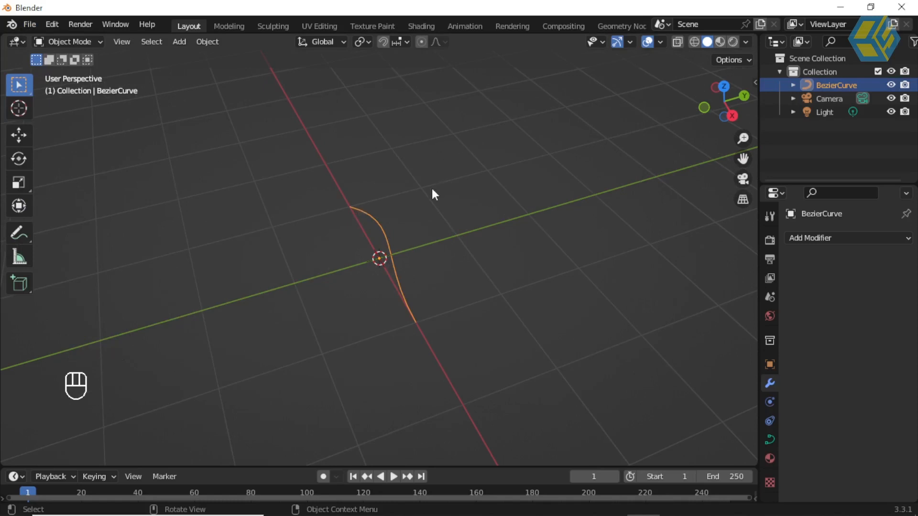
middle_drag(411, 228, 409, 205)
scroll(425, 223, up, 1)
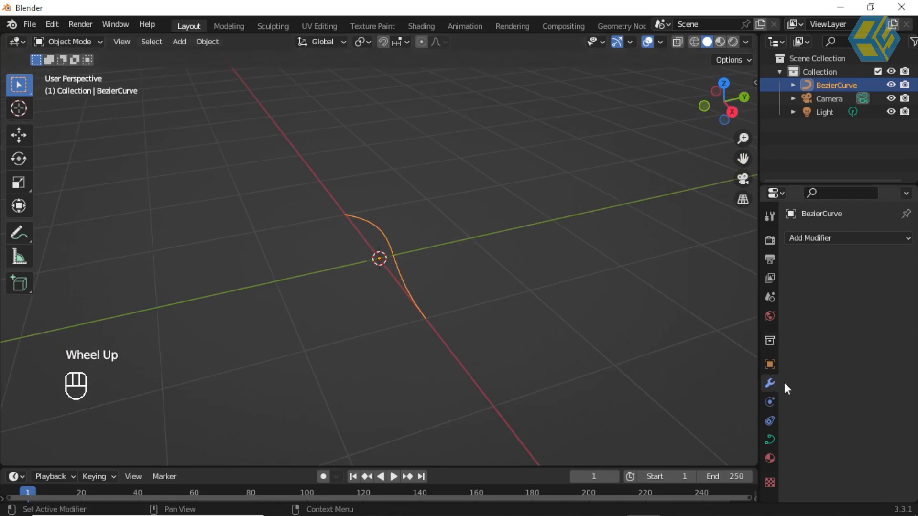
click(385, 236)
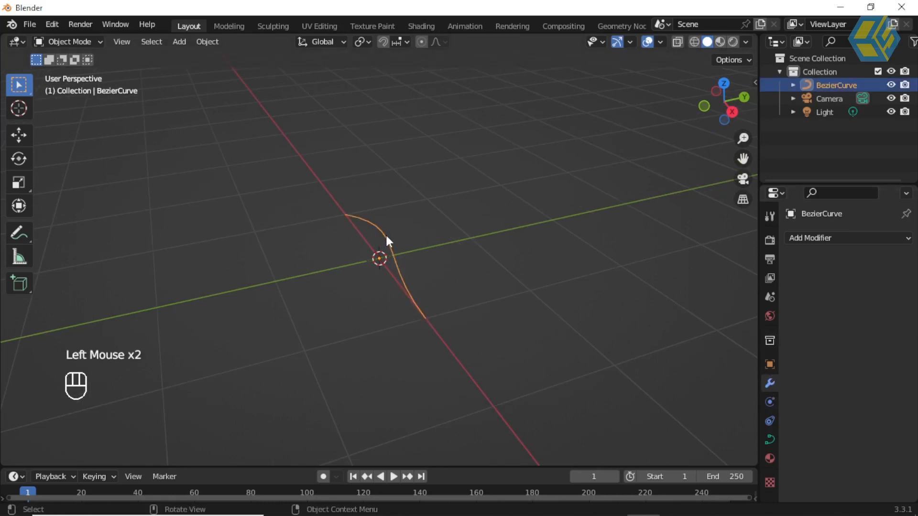
scroll(378, 221, up, 2)
click(822, 240)
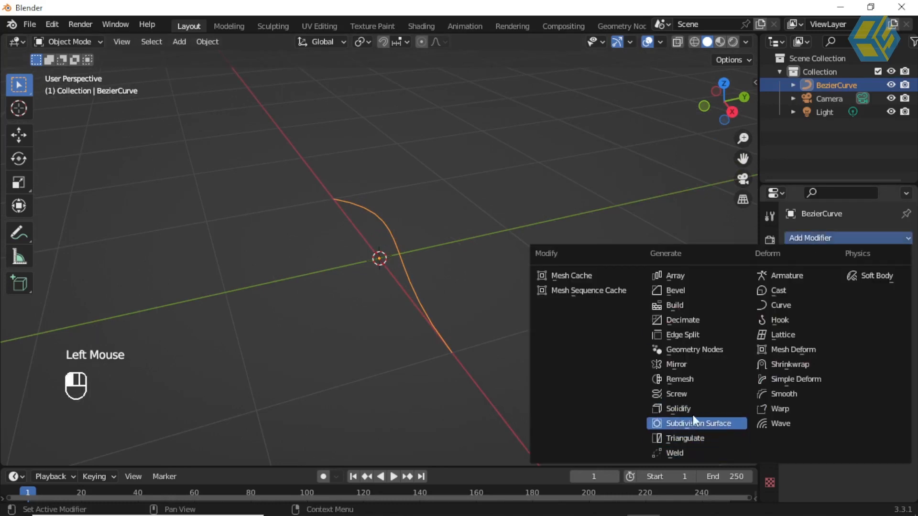
click(692, 392)
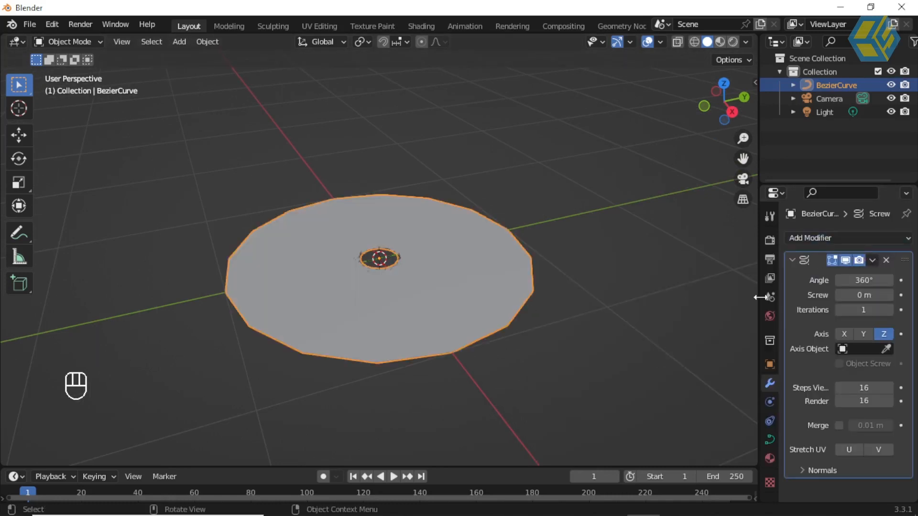
drag(759, 287, 706, 286)
Step: Try Screw modifier angles of 0° and 1° on the Bezier curve and inspect the thin sweep
double_click(851, 280)
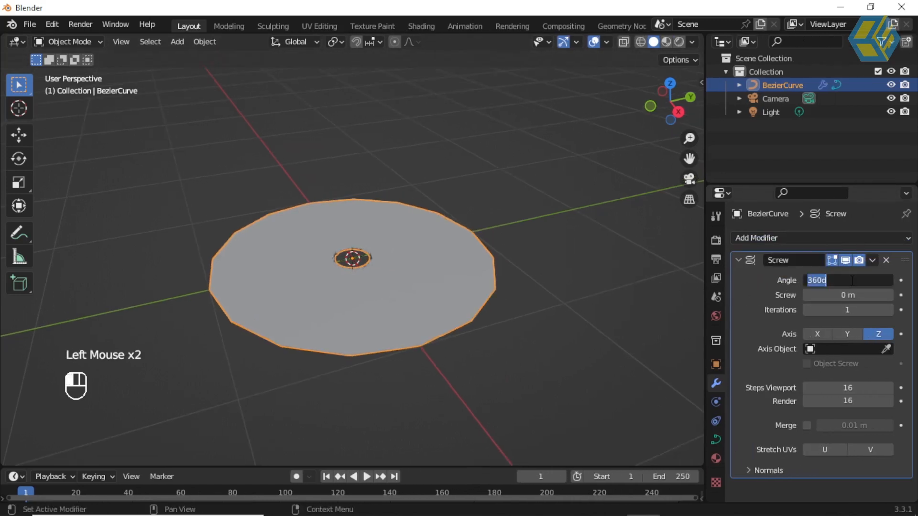
key(Return)
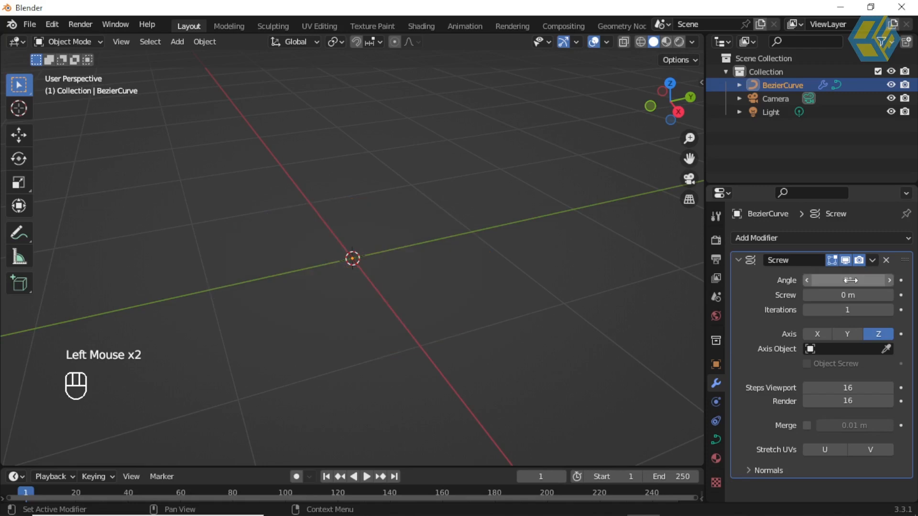
click(846, 281)
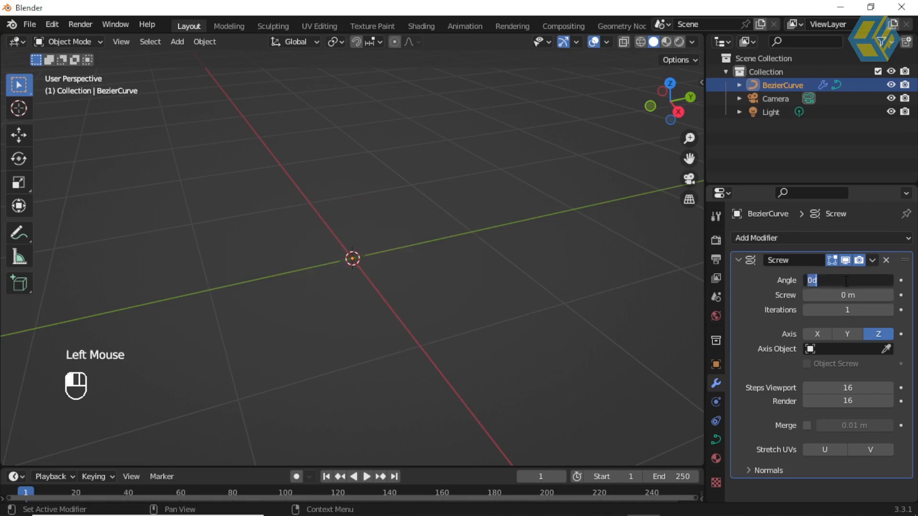
key(Return)
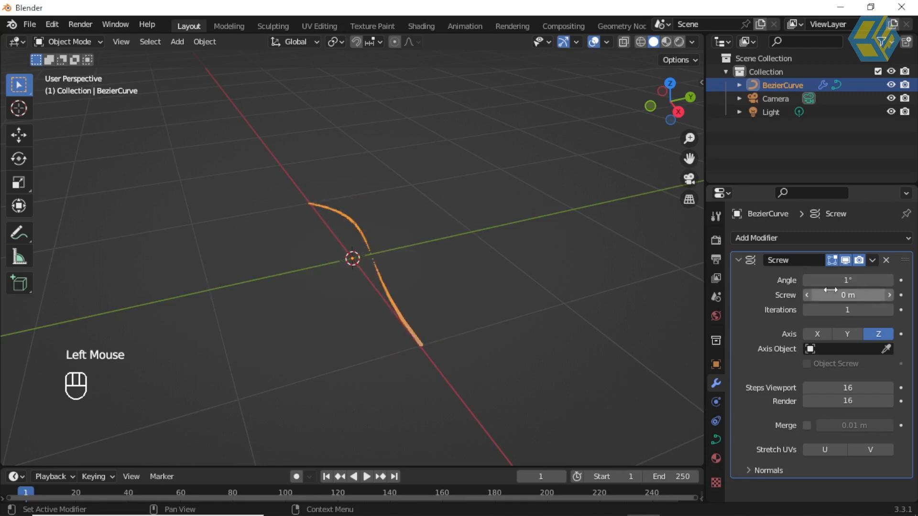
scroll(465, 238, up, 1)
middle_drag(465, 238, 467, 232)
scroll(467, 228, up, 1)
scroll(466, 226, up, 2)
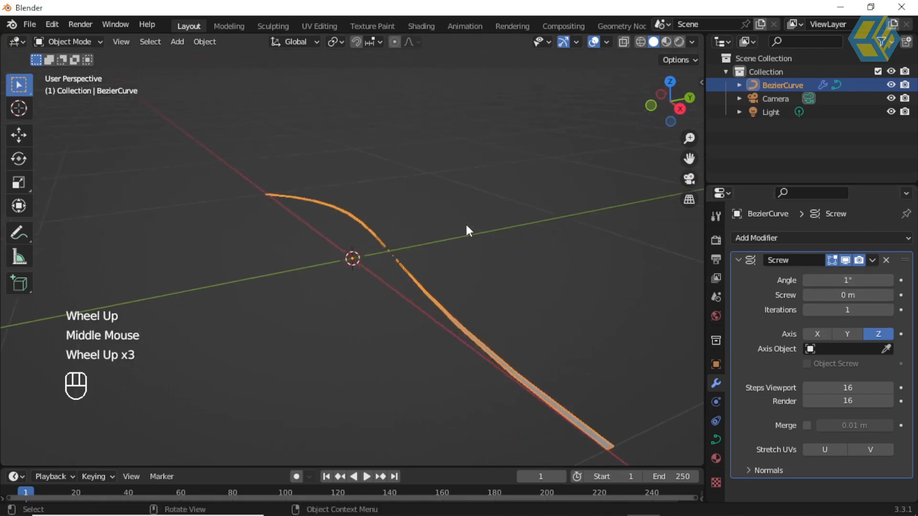
Step: Raise the Screw angle to 73° and try the Y and Z axes, comparing the swept surfaces
drag(834, 280, 917, 280)
click(848, 334)
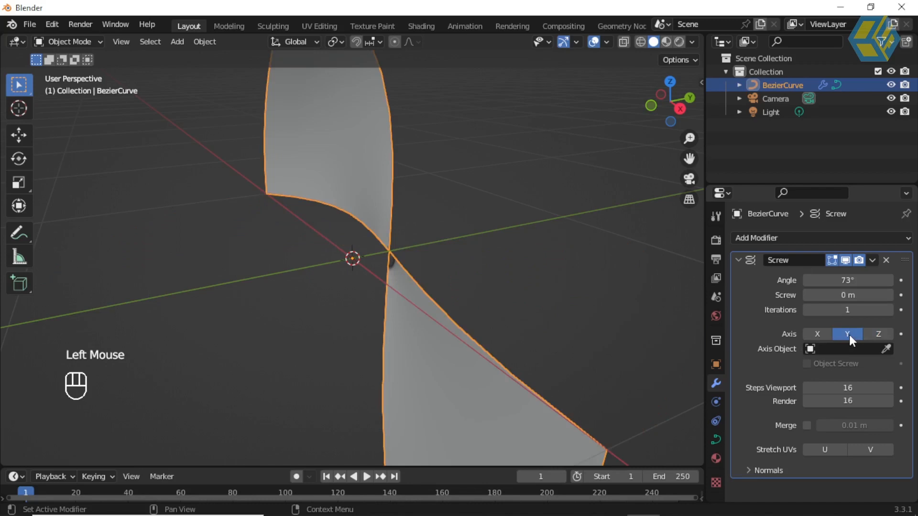
scroll(416, 258, up, 2)
middle_drag(429, 247, 668, 288)
click(875, 333)
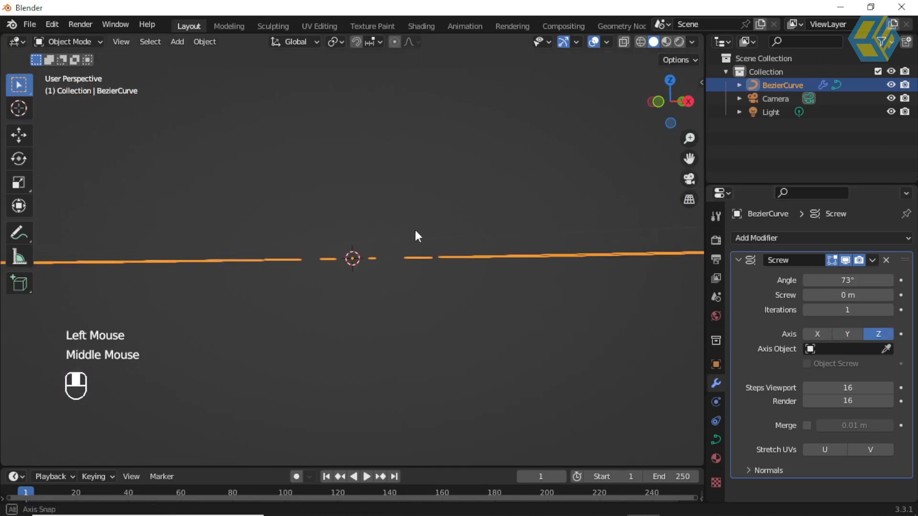
middle_drag(415, 230, 345, 273)
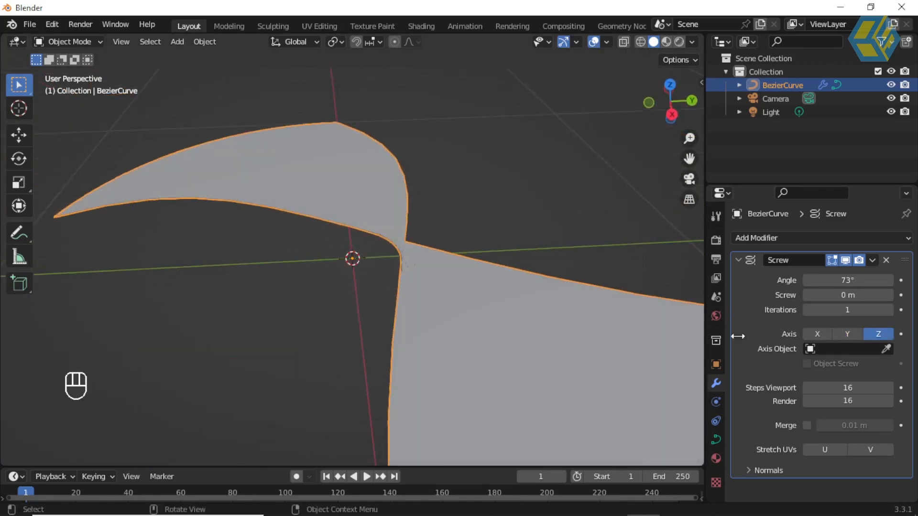
Step: Set the Screw modifier's axis to X and its angle to 1°
click(816, 333)
middle_drag(414, 277, 351, 306)
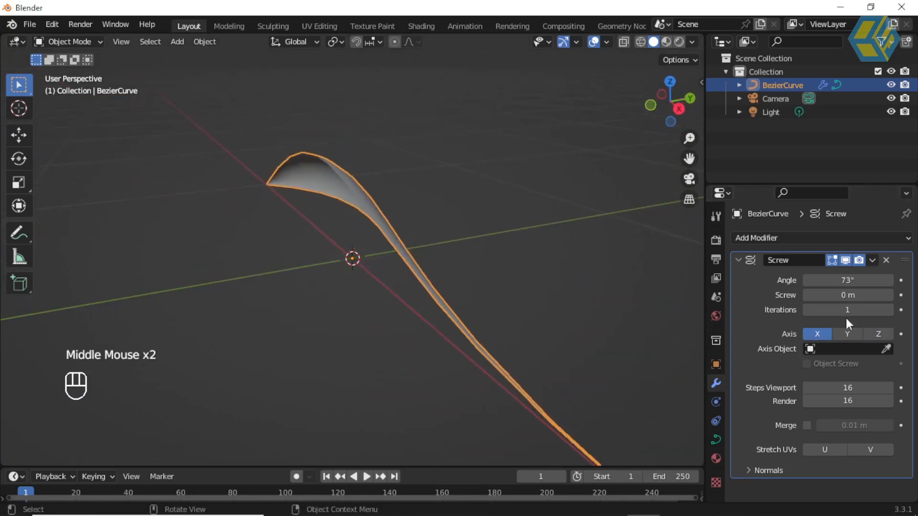
click(850, 282)
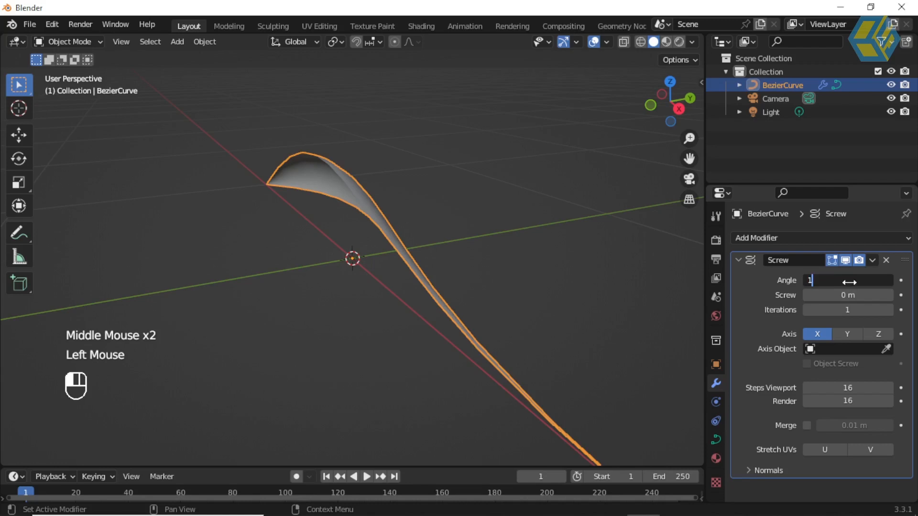
key(Return)
scroll(550, 316, down, 1)
middle_drag(501, 318, 480, 357)
scroll(479, 358, down, 3)
mouse_move(335, 195)
middle_down()
mouse_move(388, 239)
mouse_move(340, 205)
middle_up()
Step: Gradually increase the Screw angle to about 301°, examining the surface as it sweeps around the X axis
middle_drag(541, 296, 501, 281)
scroll(502, 279, up, 2)
scroll(502, 280, up, 1)
drag(847, 280, 889, 280)
middle_drag(437, 326, 468, 239)
drag(847, 280, 889, 280)
middle_drag(443, 340, 599, 309)
drag(851, 287, 898, 287)
middle_drag(432, 270, 436, 341)
drag(848, 280, 852, 281)
middle_drag(428, 288, 484, 287)
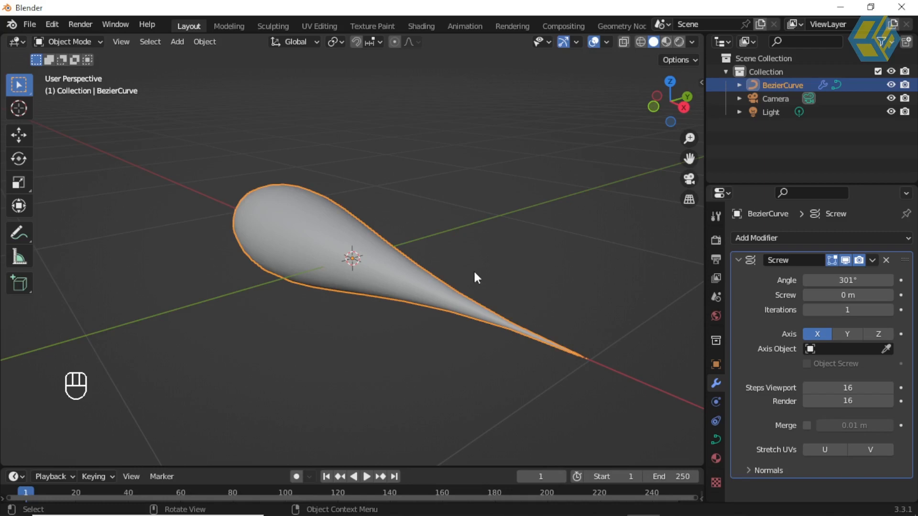
middle_drag(522, 293, 461, 277)
Step: Set the Screw angle to 360° to close the teardrop surface, and deselect the curve
click(840, 282)
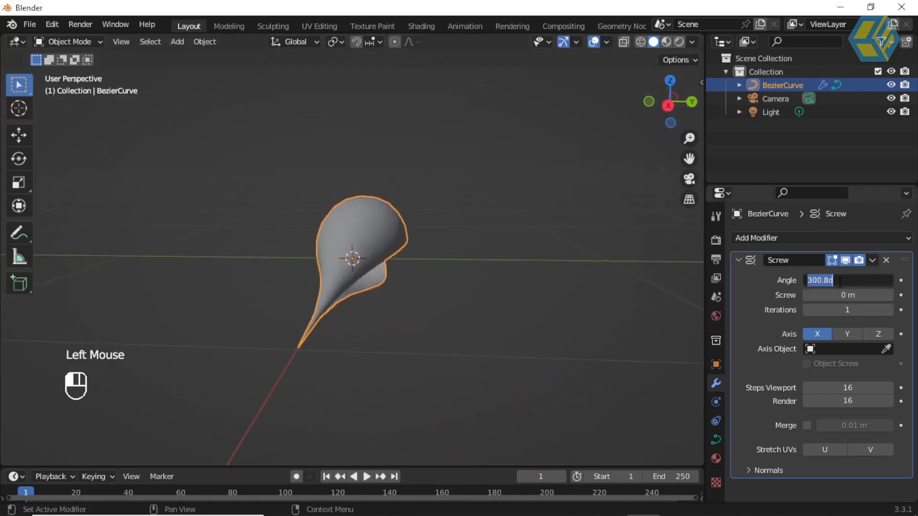
text(360)
key(Return)
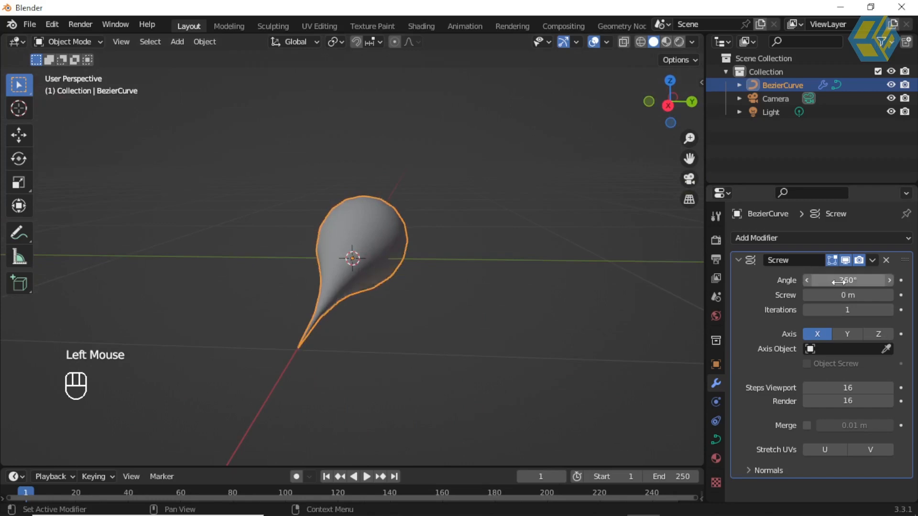
middle_drag(393, 303, 502, 272)
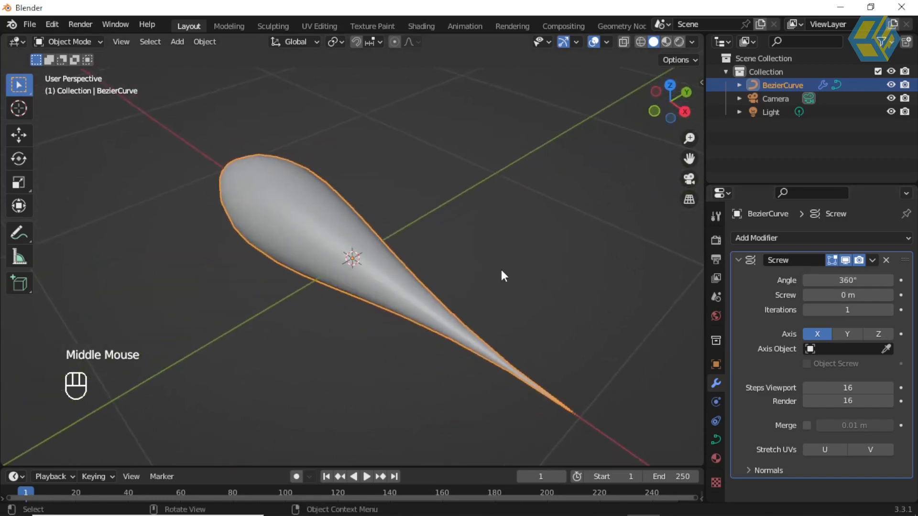
click(492, 270)
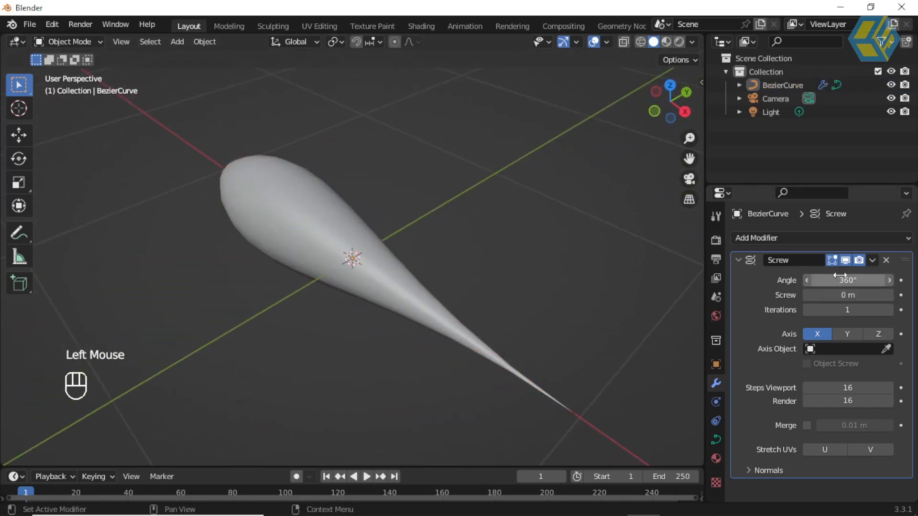
Step: Put the Bezier curve in Edit Mode and nudge the start point's inner handle slightly with the Move tool
click(73, 42)
click(78, 69)
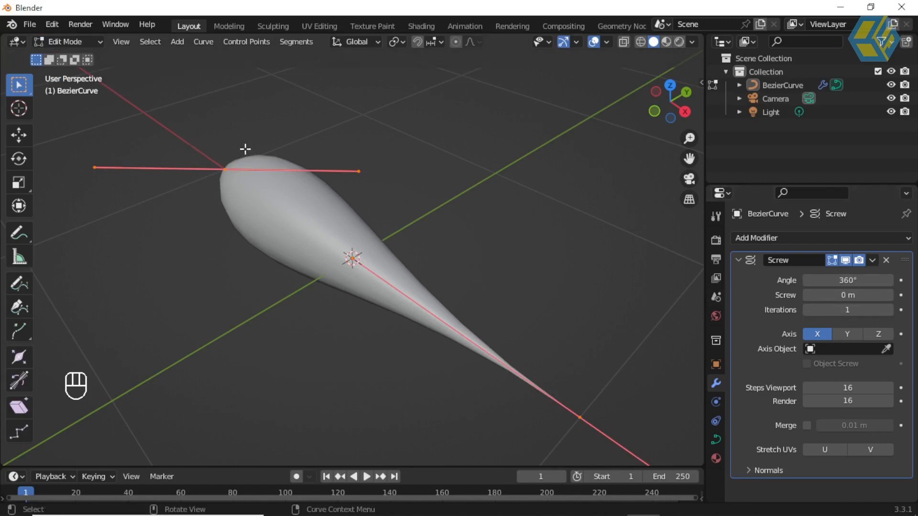
click(247, 208)
click(358, 170)
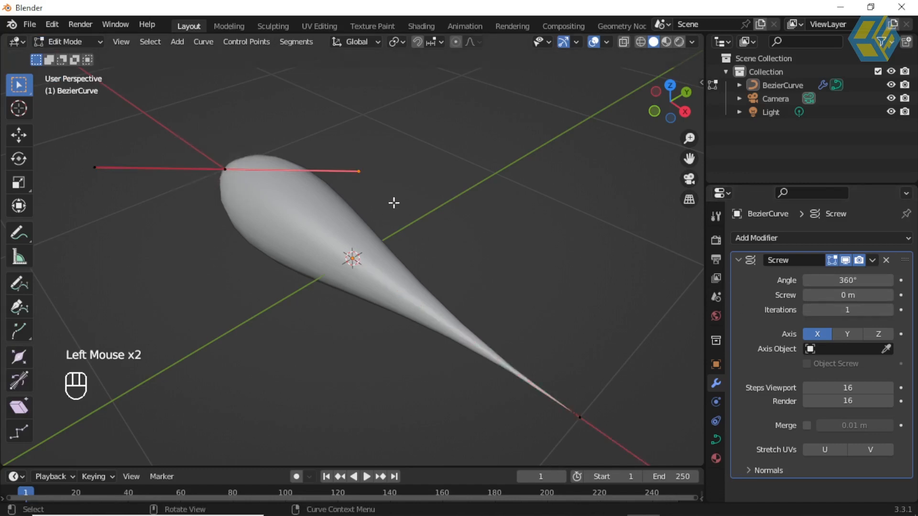
click(18, 135)
drag(394, 156, 410, 149)
Step: Move the inner handle of the curve's tip point outward along Y to inflate the teardrop surface
drag(635, 371, 518, 466)
scroll(557, 420, down, 2)
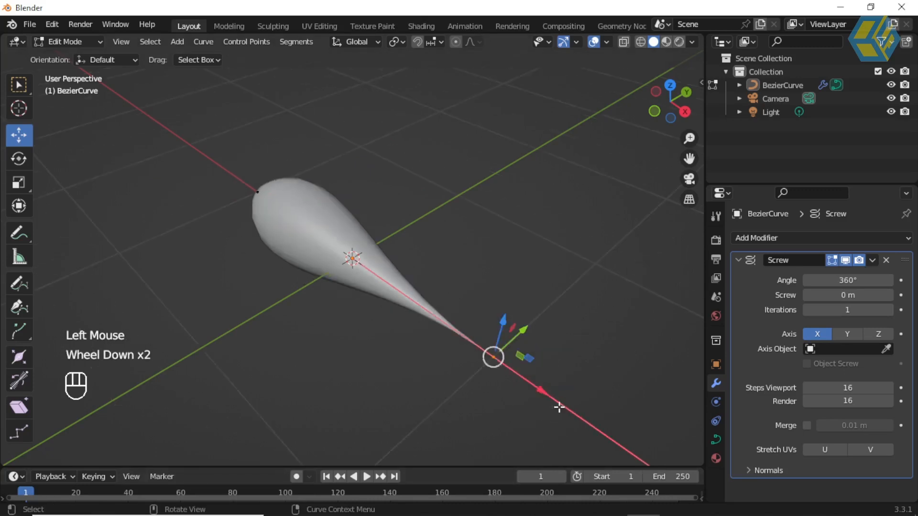
click(325, 259)
drag(391, 239, 513, 196)
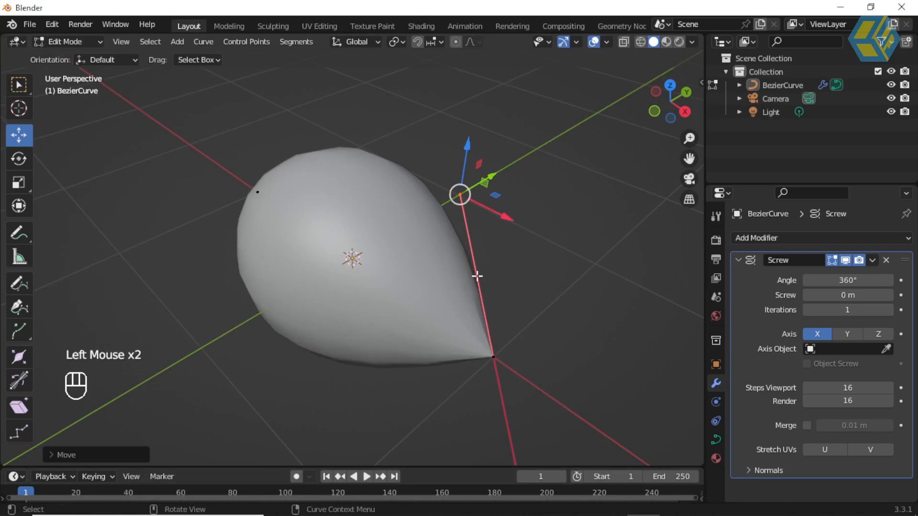
Step: Move the tip control point along Y away from the X axis to open the end of the revolved surface
click(494, 356)
drag(540, 321, 555, 309)
middle_drag(521, 310, 510, 283)
middle_click(543, 254)
drag(553, 259, 534, 256)
middle_drag(534, 256, 541, 352)
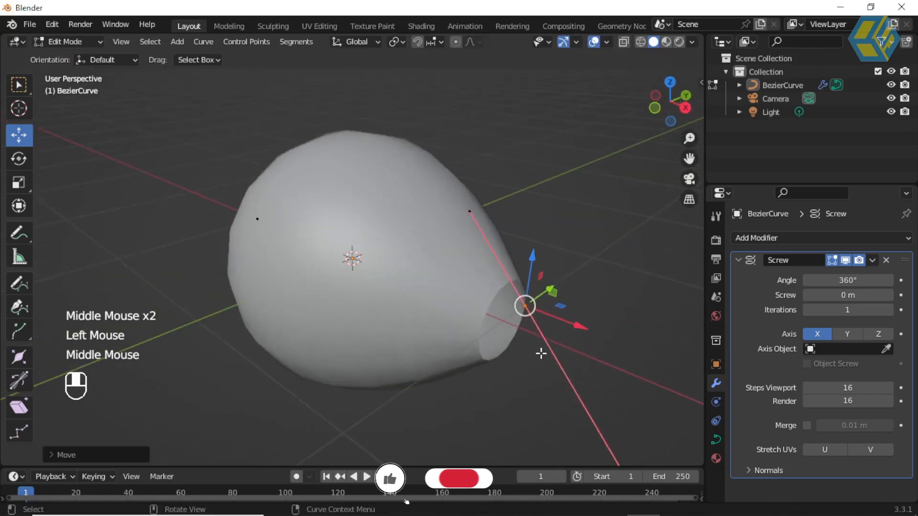
Step: Extrude a new control point from the curve's open end and move it farther out along the X axis
key(e)
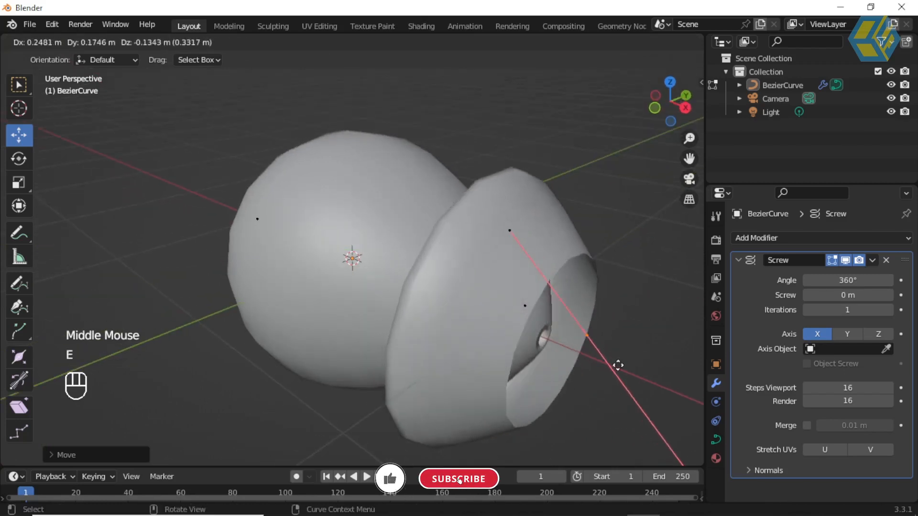
click(658, 392)
scroll(595, 415, down, 2)
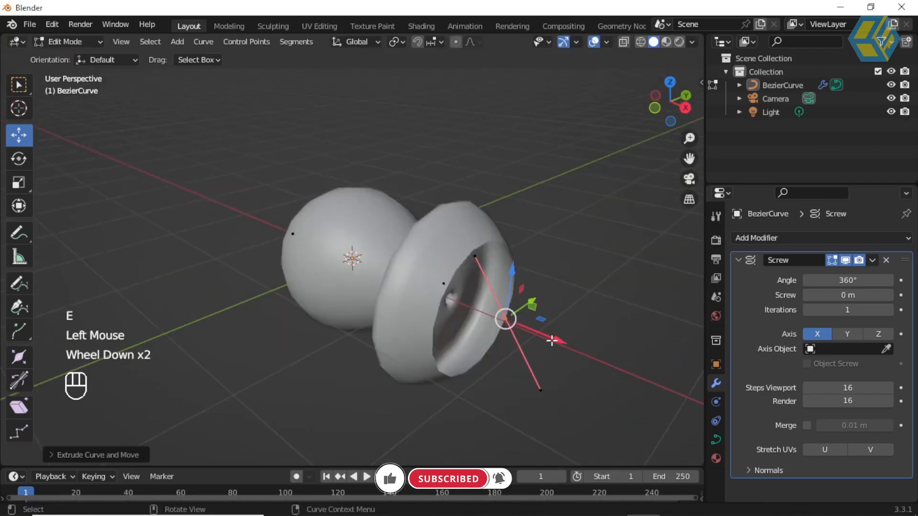
drag(552, 340, 681, 395)
drag(648, 349, 615, 345)
Step: Reposition the middle control point to form a smooth waist between the two bulges of the surface
click(444, 283)
middle_drag(485, 305, 423, 361)
drag(387, 375, 421, 397)
drag(450, 369, 481, 353)
middle_drag(481, 353, 434, 312)
drag(399, 302, 444, 330)
mouse_move(452, 297)
mouse_down()
mouse_move(481, 287)
mouse_move(467, 292)
mouse_up()
middle_drag(466, 287, 690, 326)
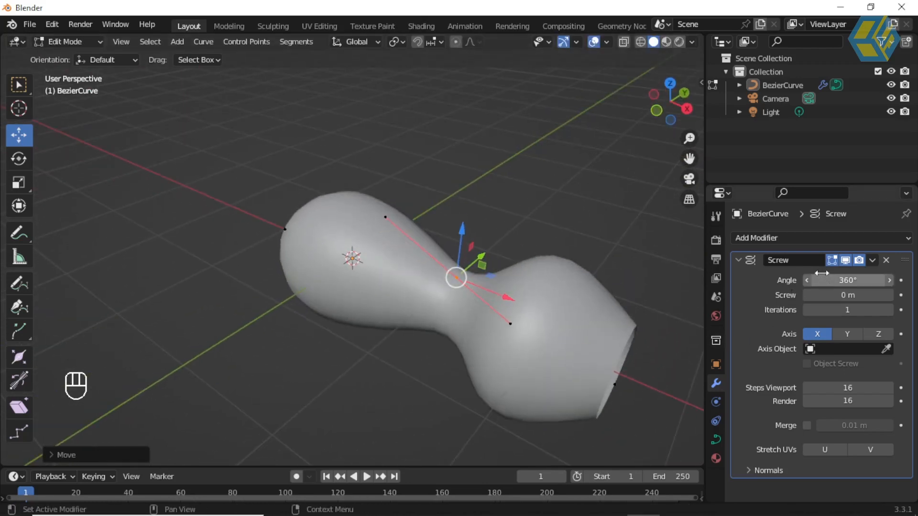
Step: Toggle the Screw modifier's Edit Mode display repeatedly, leaving it off so only the bare curve shows
click(832, 259)
click(484, 293)
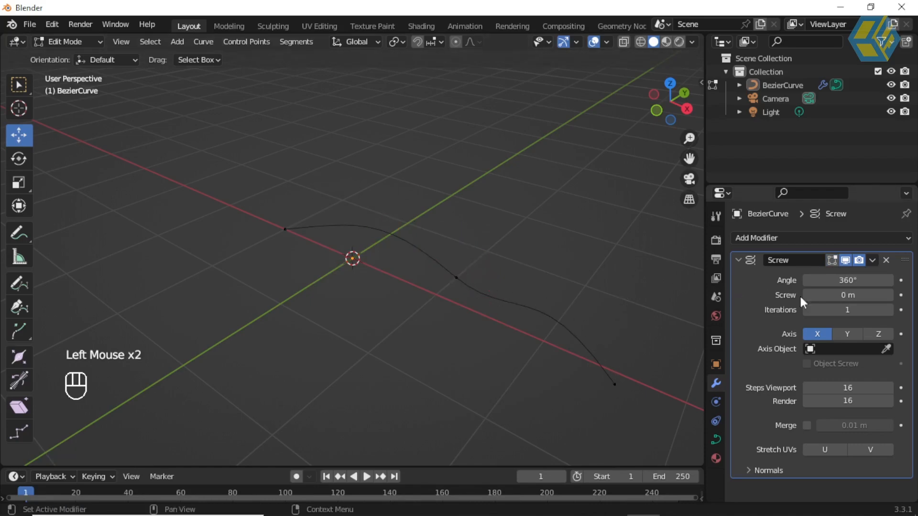
click(834, 261)
click(831, 260)
click(832, 260)
click(832, 260)
click(831, 260)
click(831, 260)
Step: Move the middle point's outer handle along Y on the bare curve and turn the Screw modifier's Edit Mode display back on
click(456, 277)
click(523, 316)
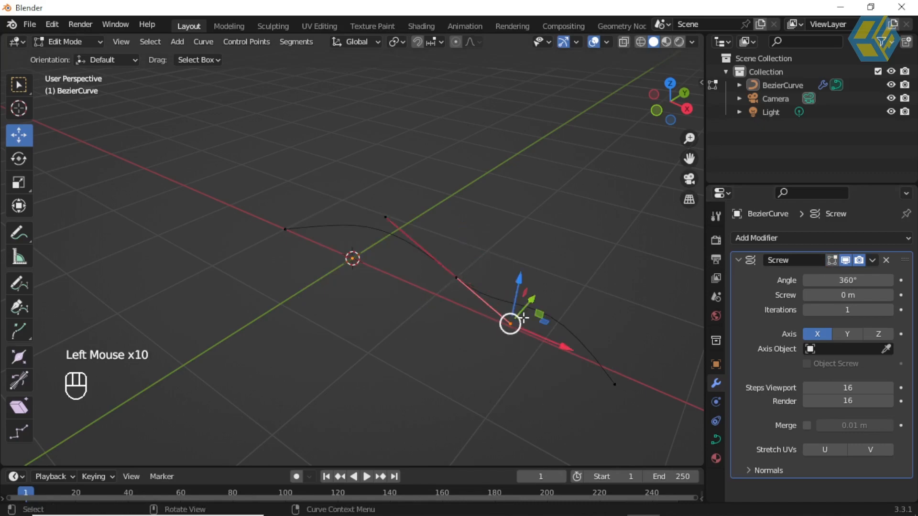
drag(534, 300, 583, 242)
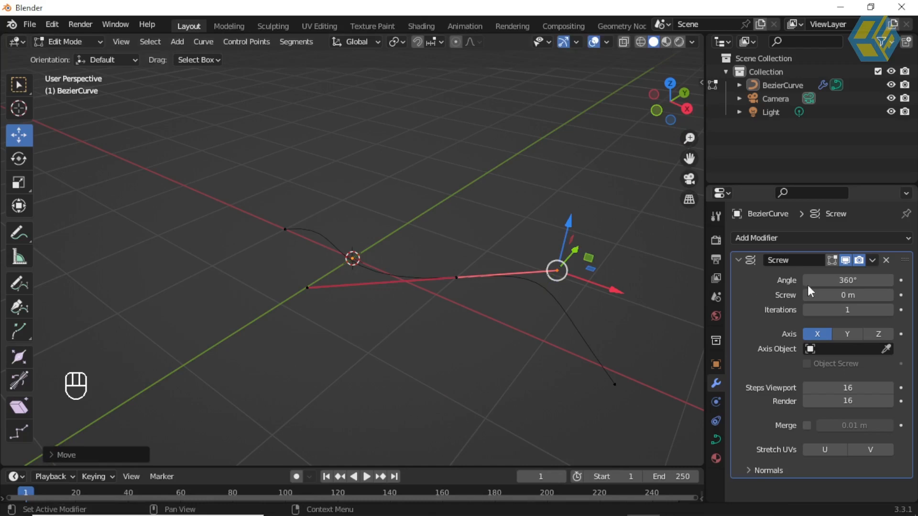
click(832, 259)
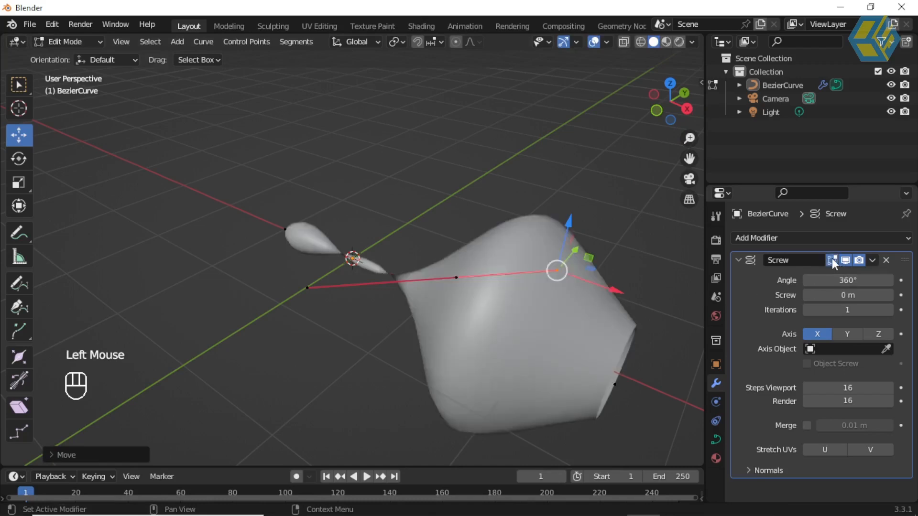
click(831, 259)
click(832, 259)
Step: Pull the middle point's outer handle back along Y and X, and slide the middle point toward the curve's start
drag(579, 251, 531, 279)
drag(578, 324, 440, 264)
click(456, 277)
drag(508, 299, 428, 268)
Step: Adjust the middle point's inner handle and position to shape the surface into a bottle with a narrow neck
click(281, 211)
drag(321, 233, 420, 258)
drag(449, 214, 454, 211)
click(379, 246)
drag(424, 267, 435, 286)
middle_drag(435, 286, 435, 325)
scroll(490, 177, down, 3)
scroll(436, 325, up, 1)
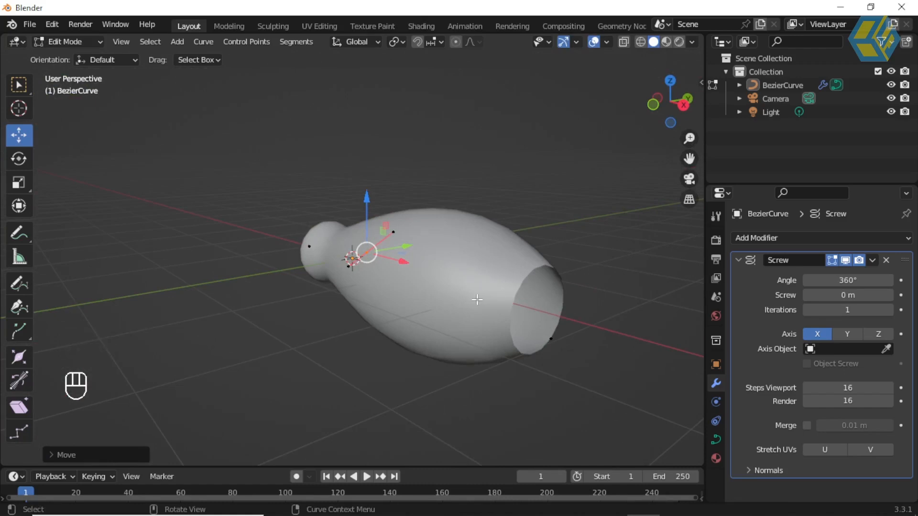
middle_drag(579, 328, 635, 349)
Step: Look through the modifiers available for the curve and return it to Object Mode
click(714, 386)
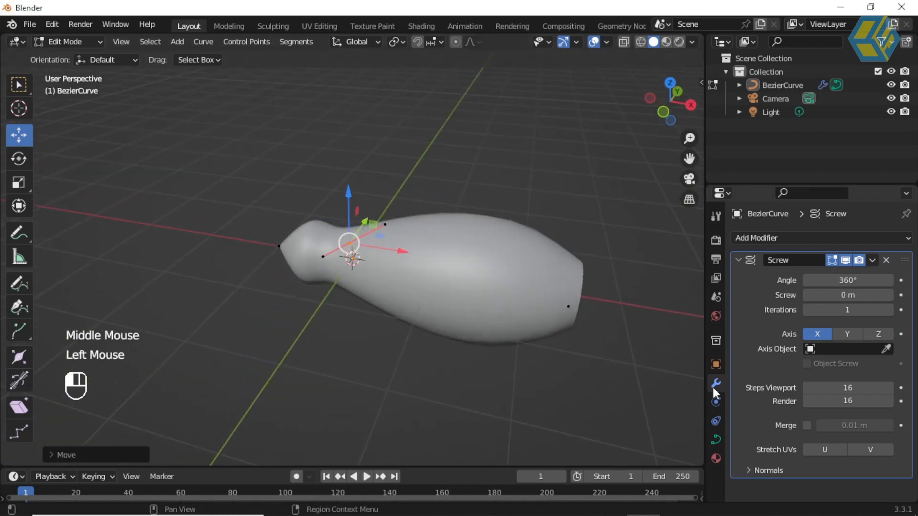
click(754, 239)
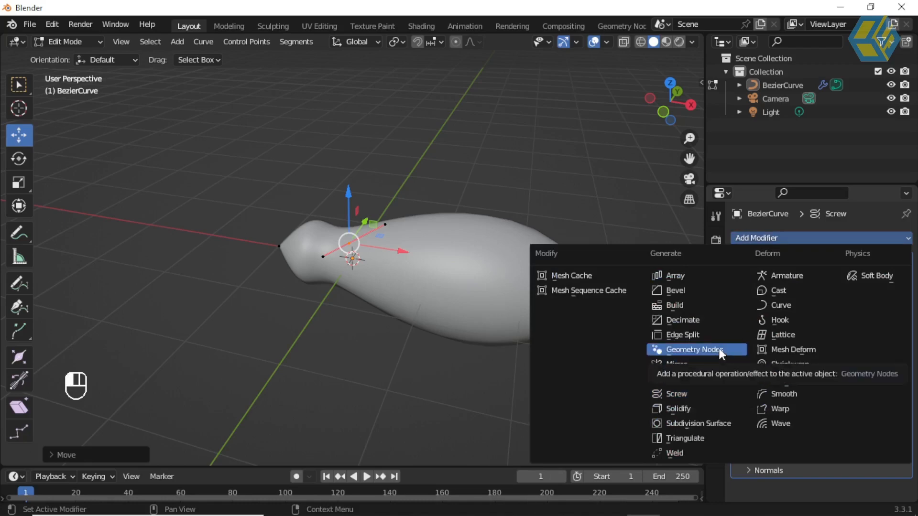
click(52, 41)
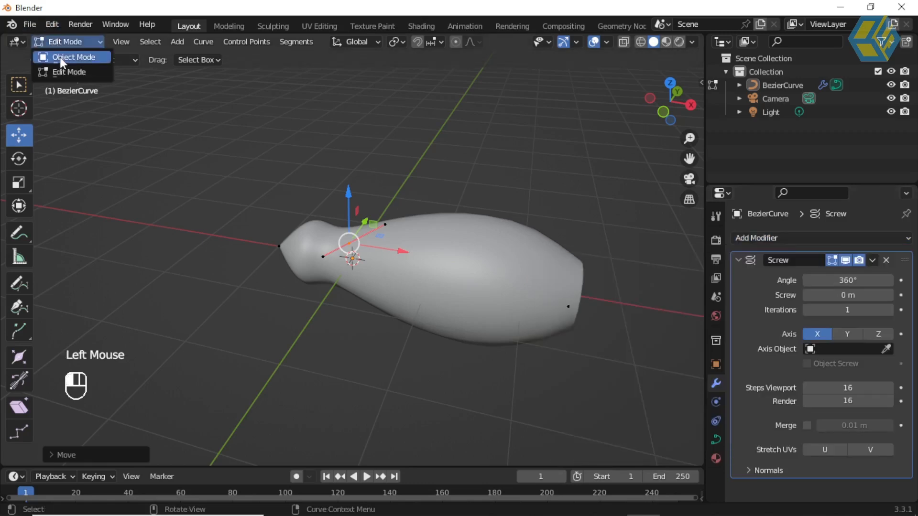
click(59, 57)
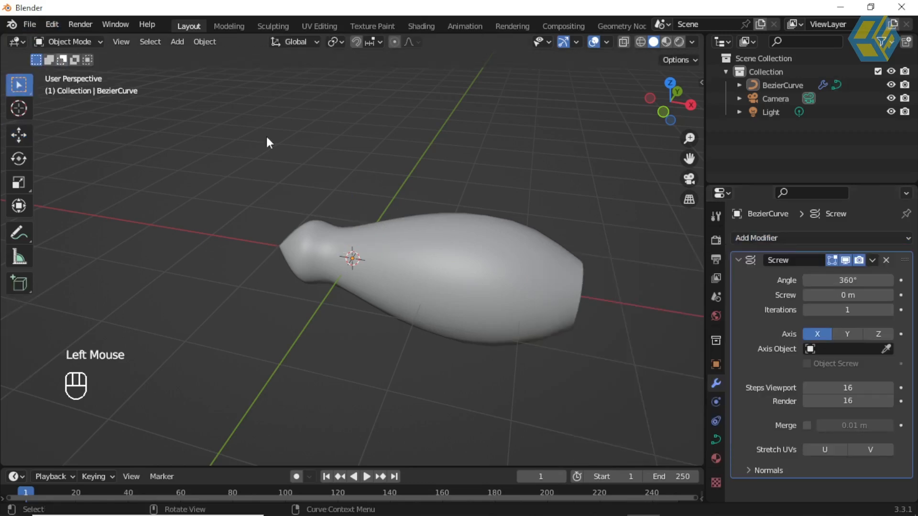
Step: Collapse the Screw modifier's settings and leave the bottle curve deselected
click(345, 126)
click(259, 241)
click(463, 289)
click(537, 168)
click(720, 380)
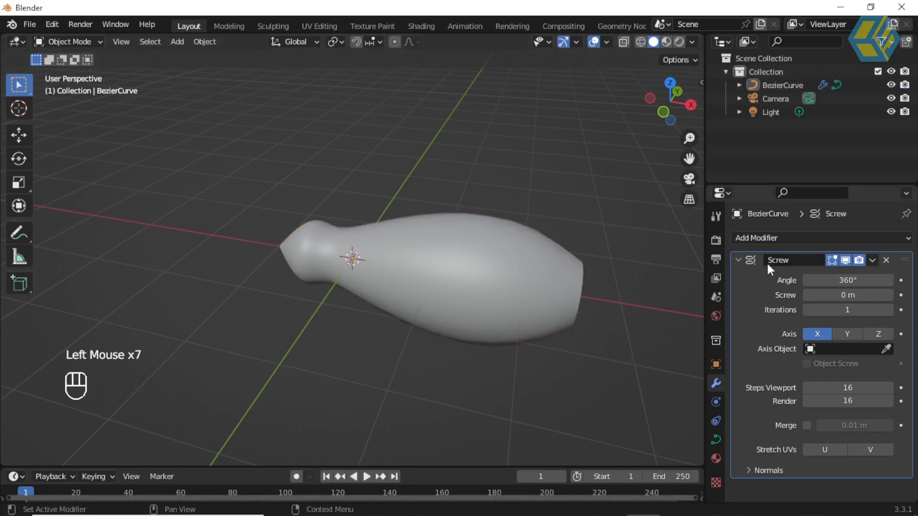
click(738, 260)
click(622, 258)
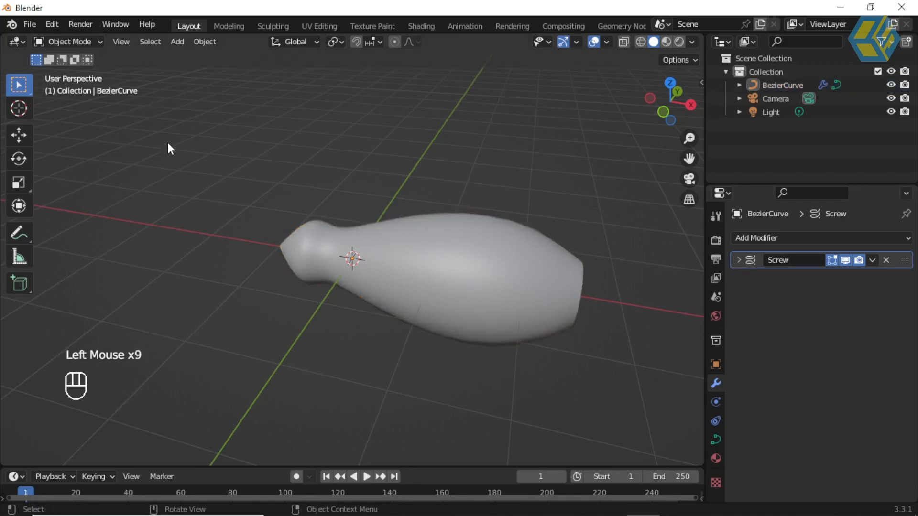
Step: Add a temporary mesh plane to browse the modifiers available for it, including Screw, and delete the plane
click(176, 42)
mouse_move(268, 56)
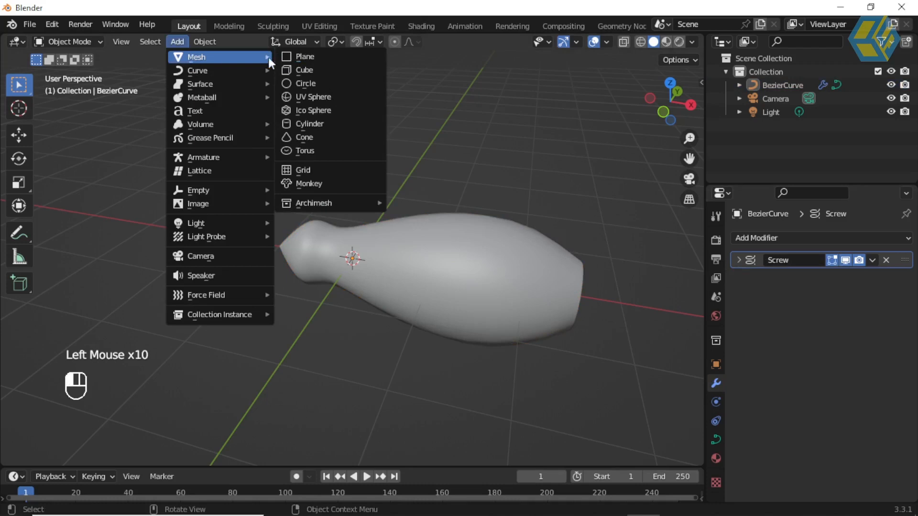
click(313, 57)
click(746, 237)
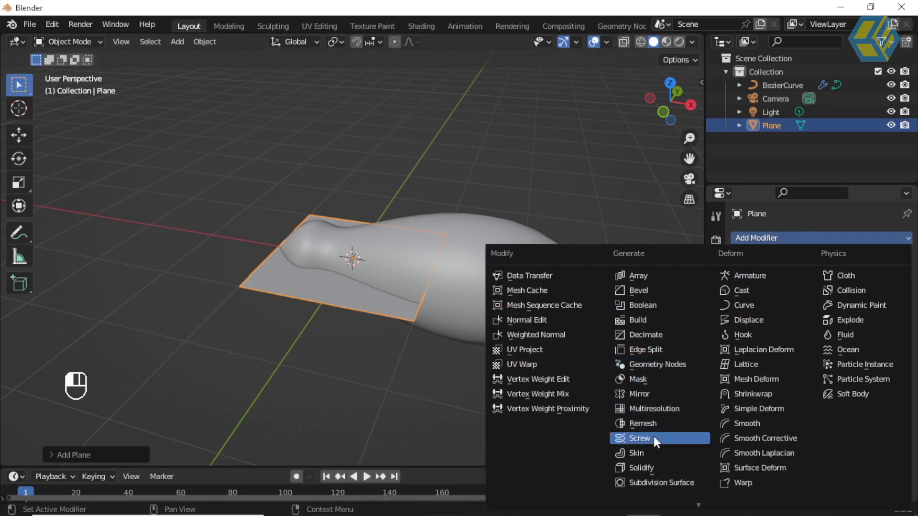
click(540, 177)
click(285, 293)
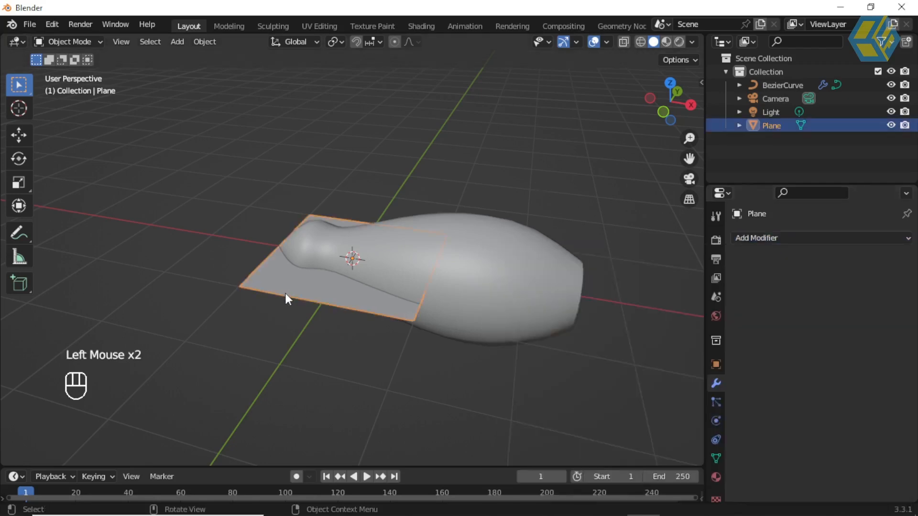
key(Delete)
middle_drag(507, 288, 480, 300)
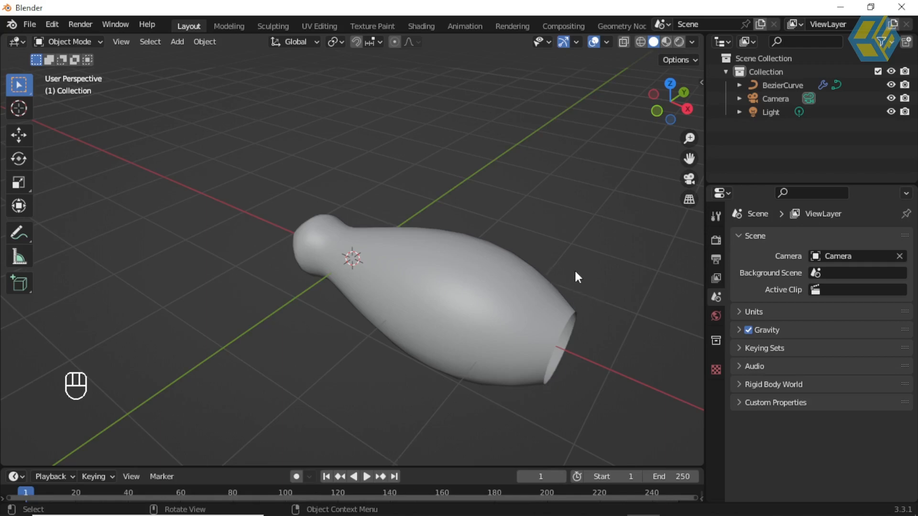
middle_drag(577, 274, 591, 234)
middle_click(576, 256)
scroll(576, 256, up, 1)
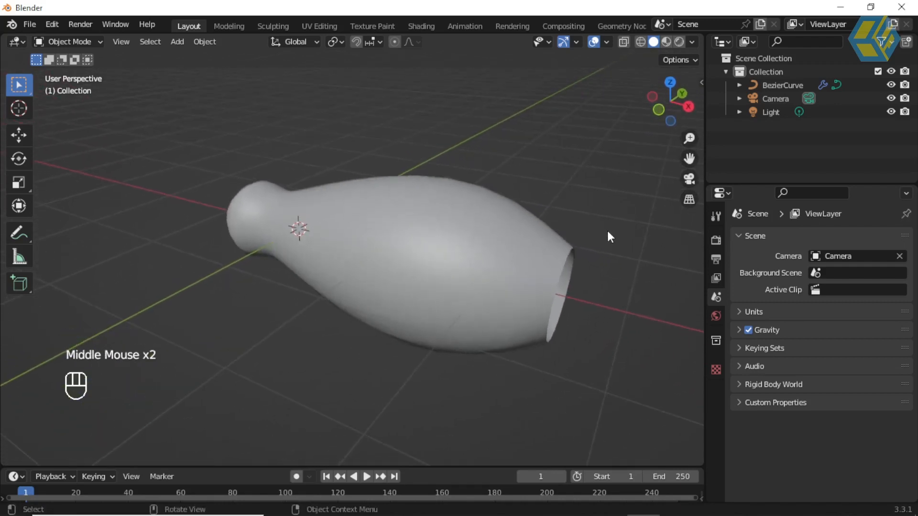
middle_drag(613, 243, 594, 260)
middle_click(595, 258)
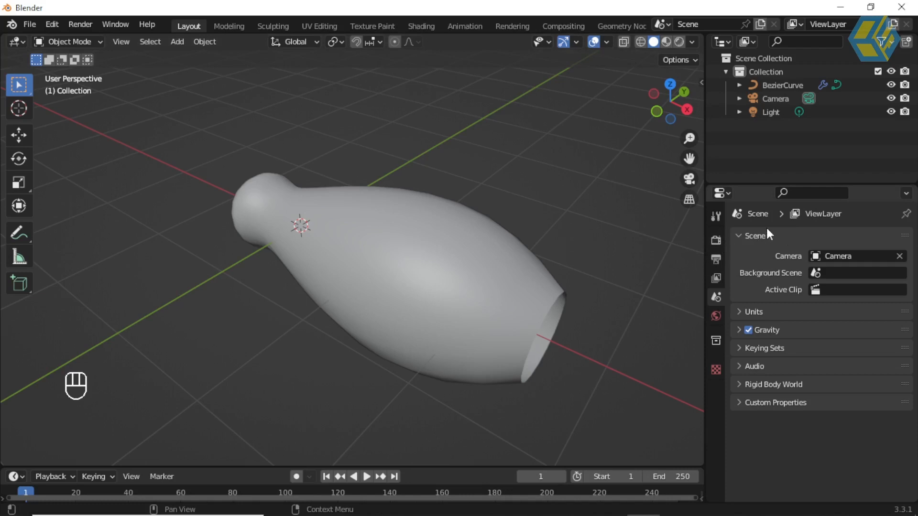
click(721, 297)
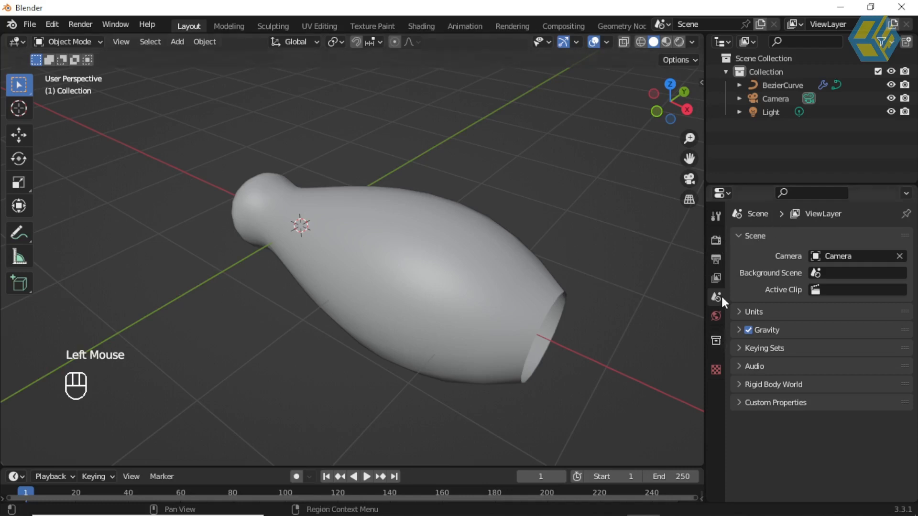